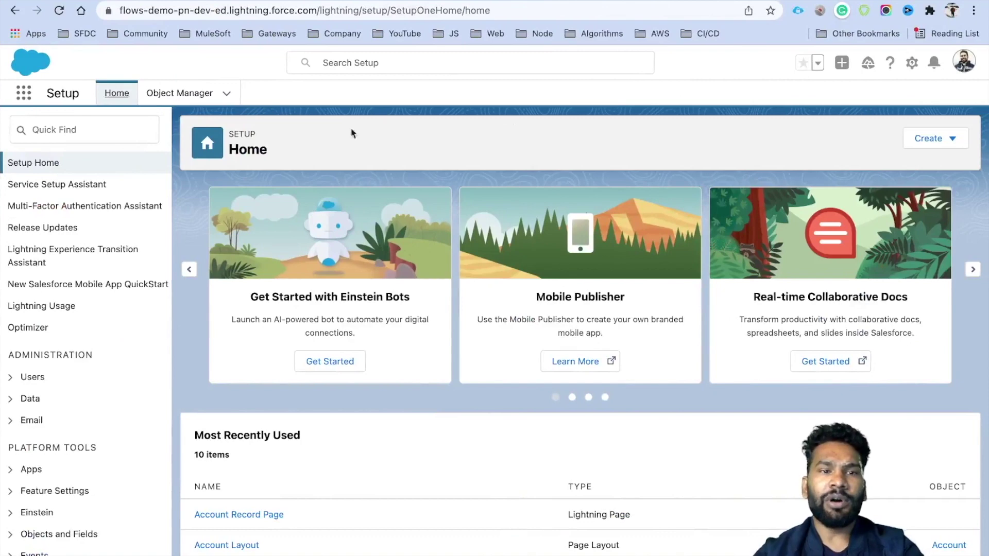
Find the Custom Notifications page in Setup with the search term "custom no" and open it
{"action": "left_click", "coordinate": [71, 132]}
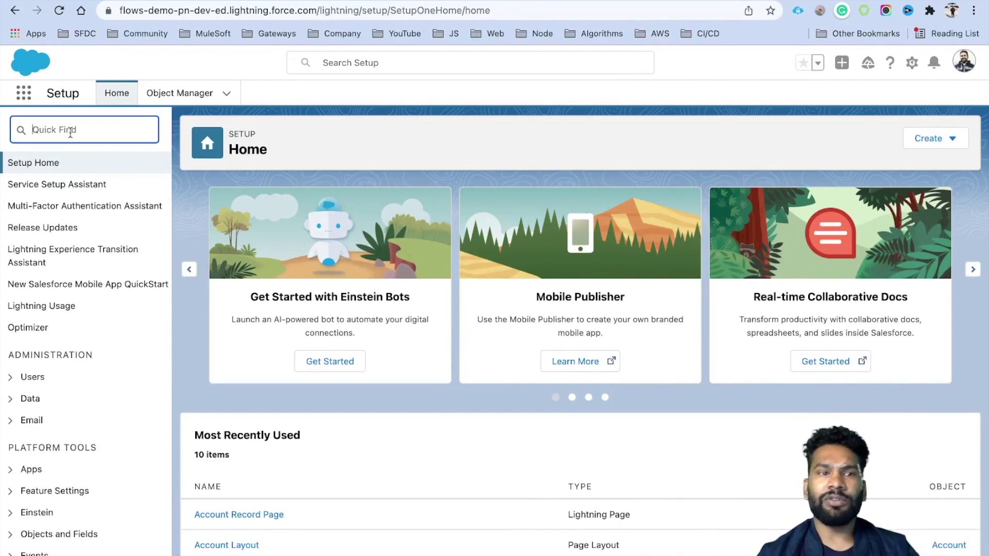
{"action": "type", "text": "custim"}
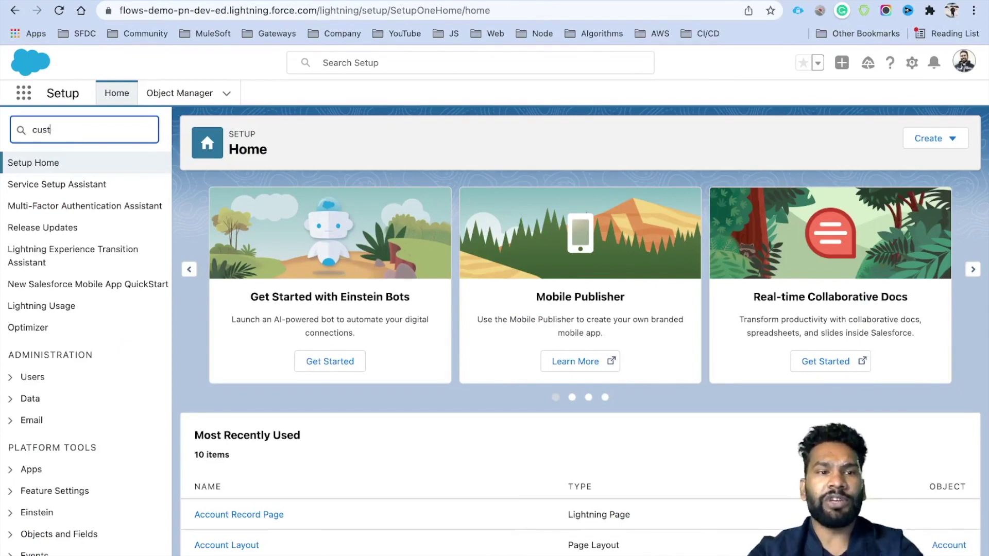
{"action": "key", "text": "BackSpace"}
{"action": "key", "text": "BackSpace"}
{"action": "type", "text": "om no"}
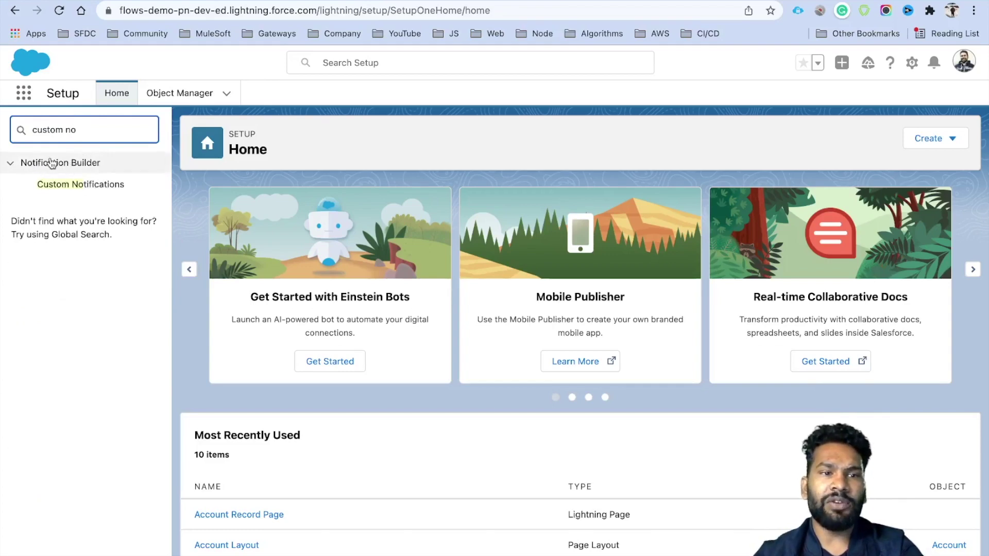
{"action": "left_click", "coordinate": [83, 188]}
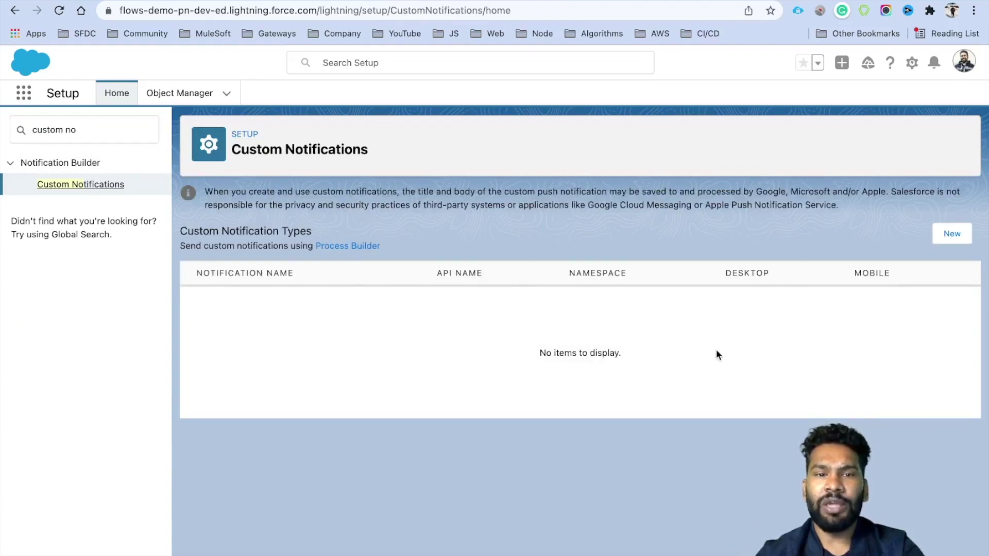
Create a custom notification type named Opportunity Closed, API name Opportunity_Closed, supporting the Desktop and Mobile channels, and save it
{"action": "left_click", "coordinate": [951, 235]}
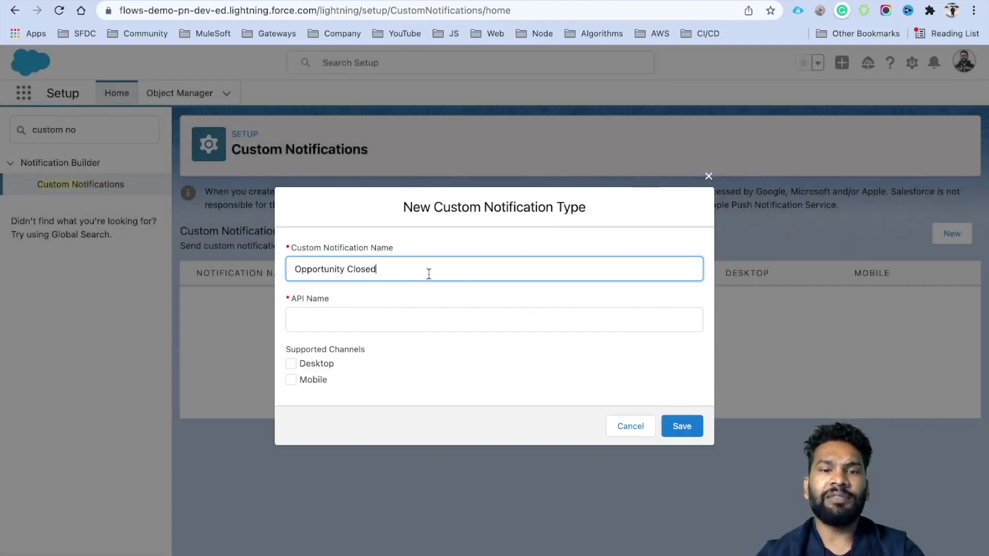
{"action": "left_click_drag", "start_coordinate": [386, 270], "coordinate": [262, 268]}
{"action": "left_click", "coordinate": [361, 299]}
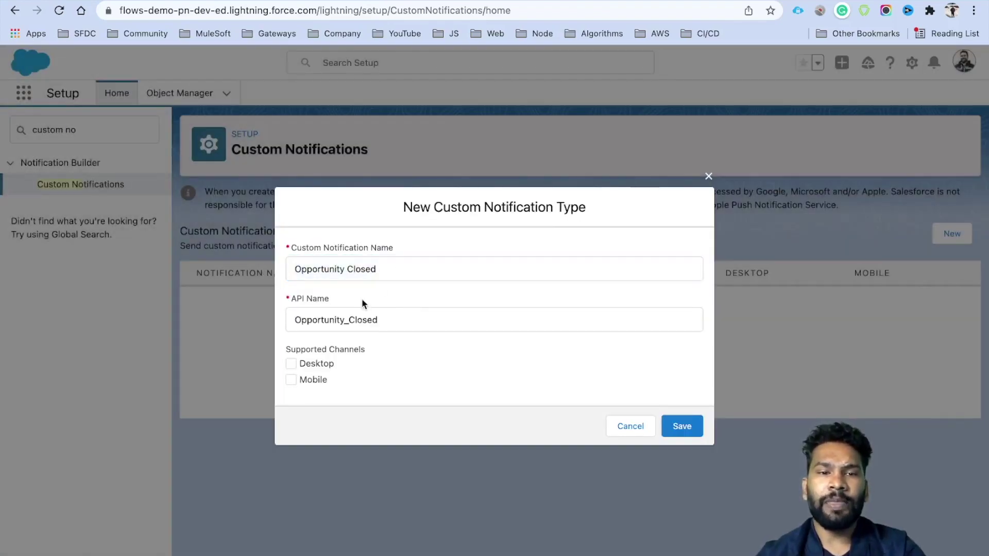
{"action": "left_click_drag", "start_coordinate": [285, 349], "coordinate": [393, 351]}
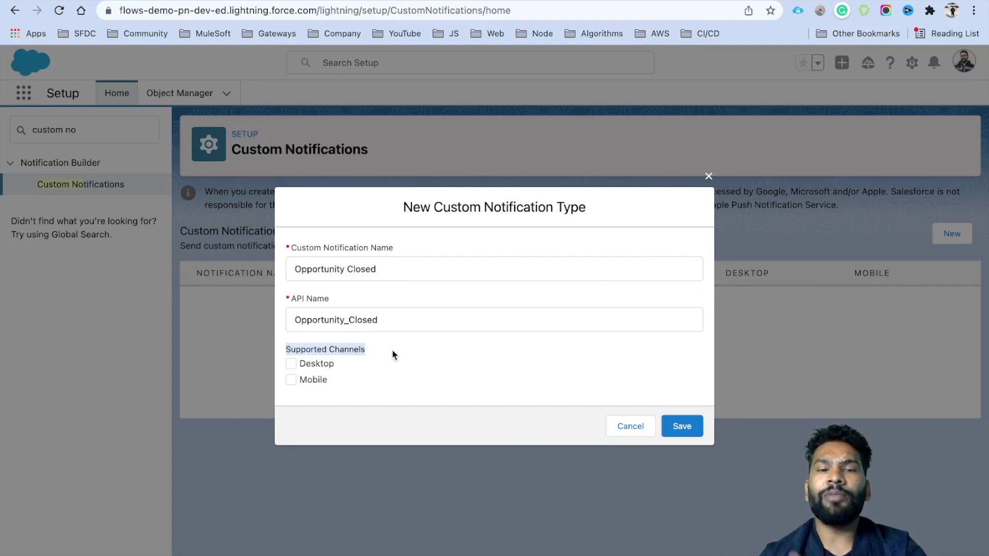
{"action": "left_click", "coordinate": [330, 354]}
{"action": "left_click", "coordinate": [321, 364]}
{"action": "left_click", "coordinate": [316, 379]}
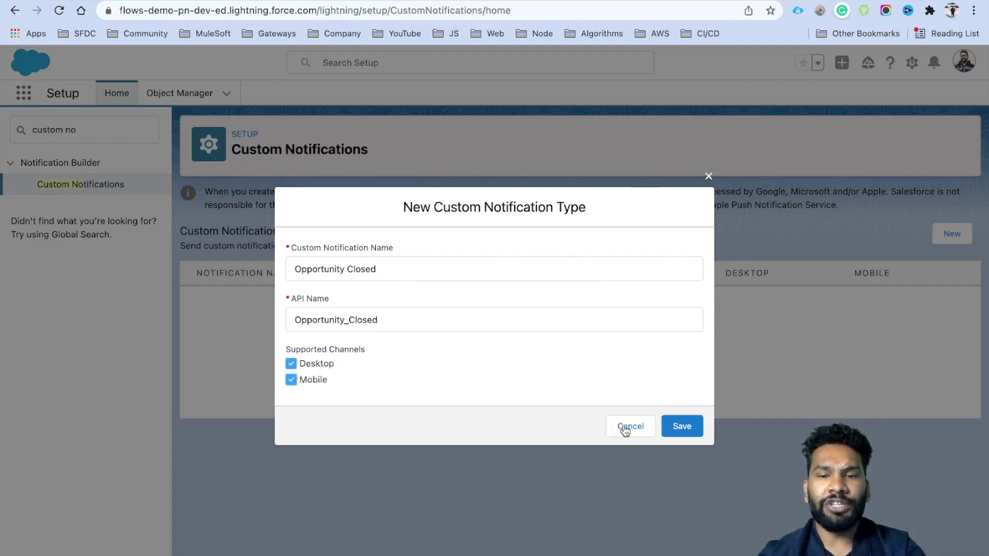
{"action": "left_click", "coordinate": [681, 426]}
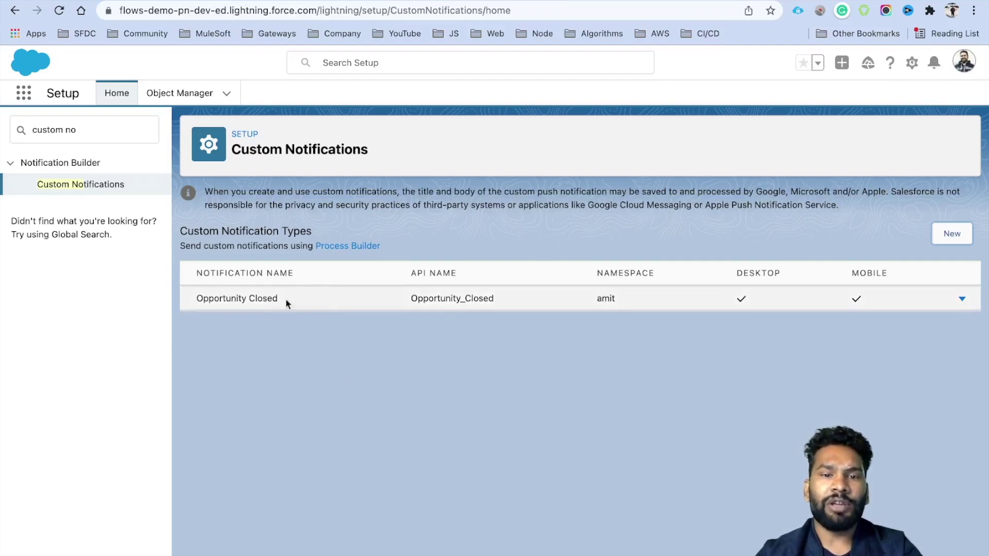
Search Setup for "flows", open the Flows page and clear the search term
{"action": "triple_click", "coordinate": [105, 138]}
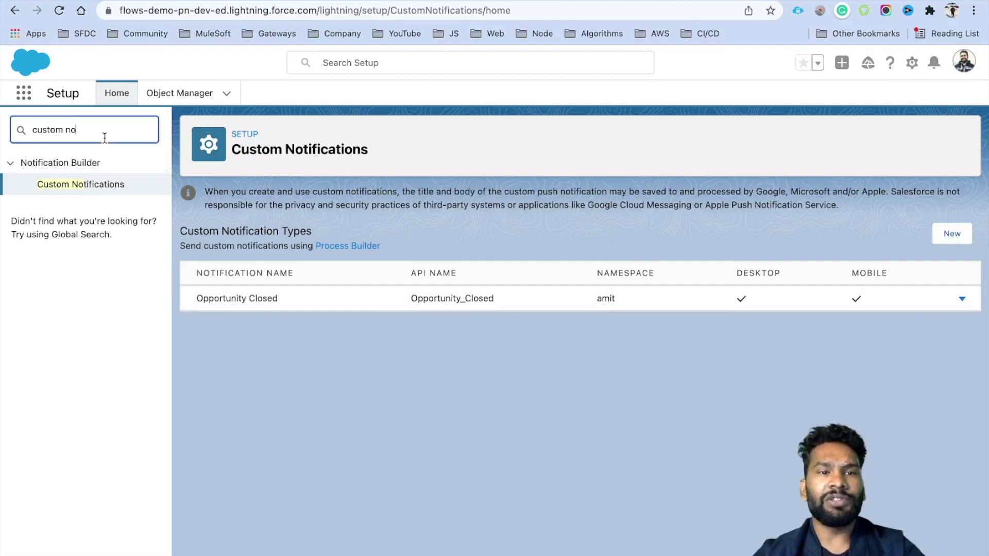
{"action": "type", "text": "flow"}
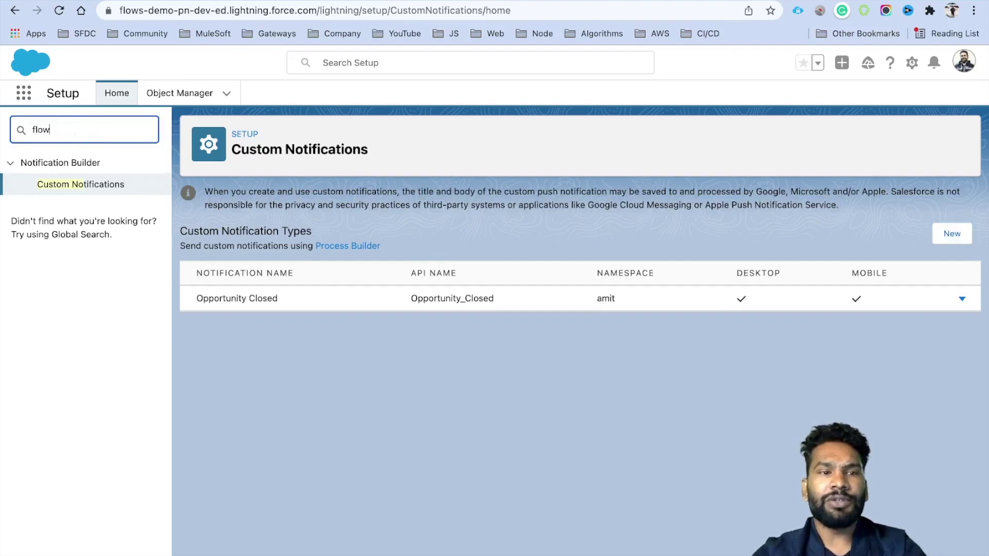
{"action": "type", "text": "s"}
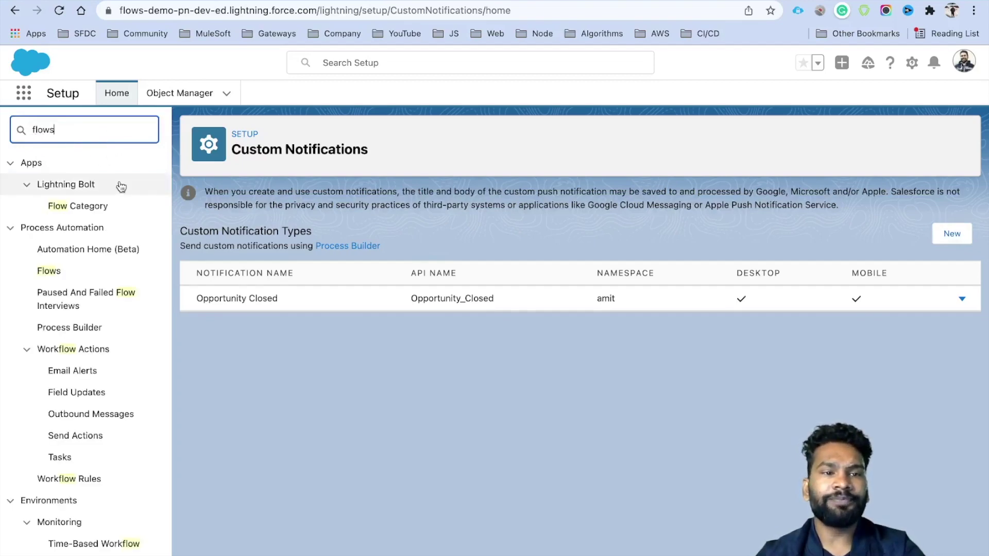
{"action": "key", "text": "super+a"}
{"action": "key", "text": "BackSpace"}
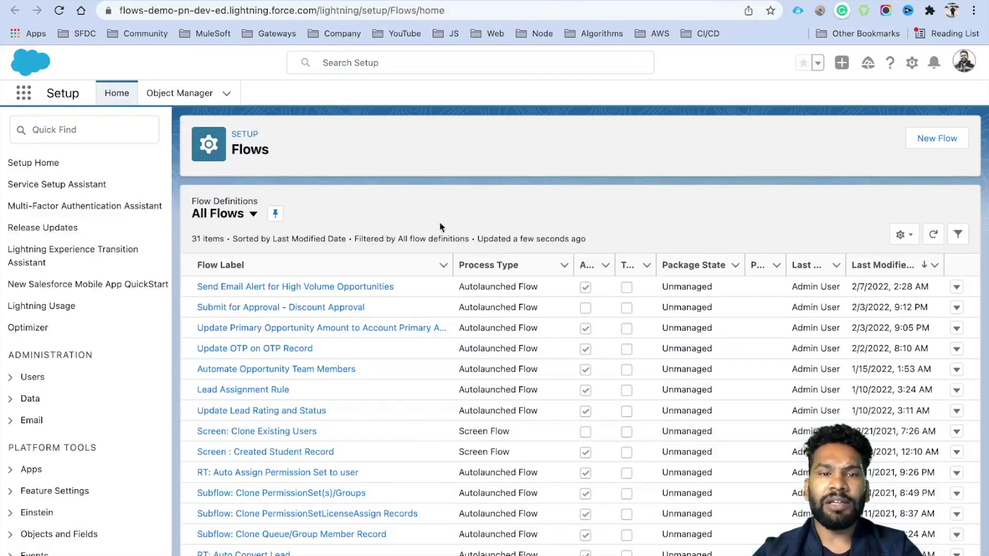
Create a new auto-layout record-triggered flow on the Opportunity object that triggers when a record is created or updated
{"action": "left_click", "coordinate": [954, 138]}
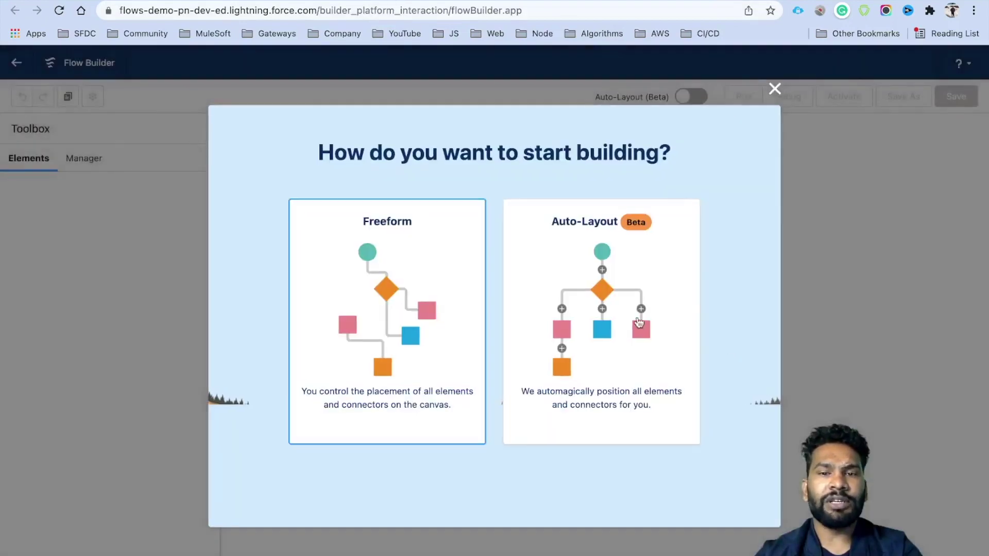
{"action": "left_click", "coordinate": [578, 276]}
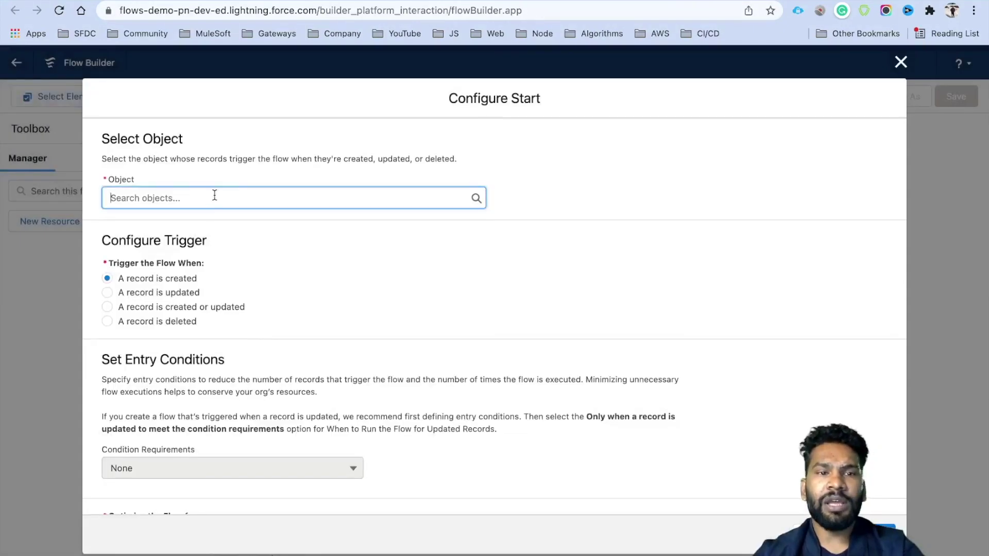
{"action": "left_click", "coordinate": [214, 197]}
{"action": "type", "text": "Oppo"}
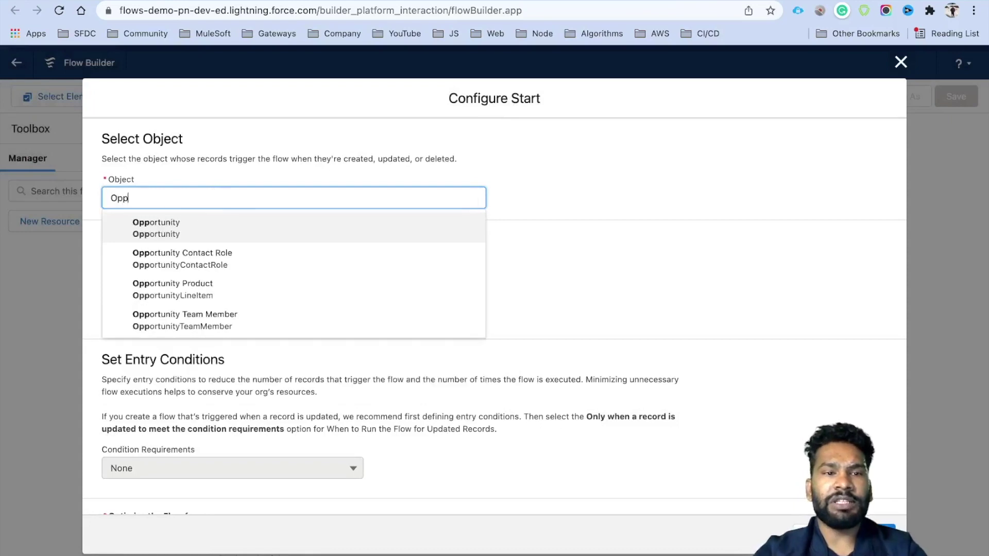
{"action": "left_click", "coordinate": [231, 242]}
{"action": "scroll", "coordinate": [319, 240], "scroll_direction": "up", "scroll_amount": 1}
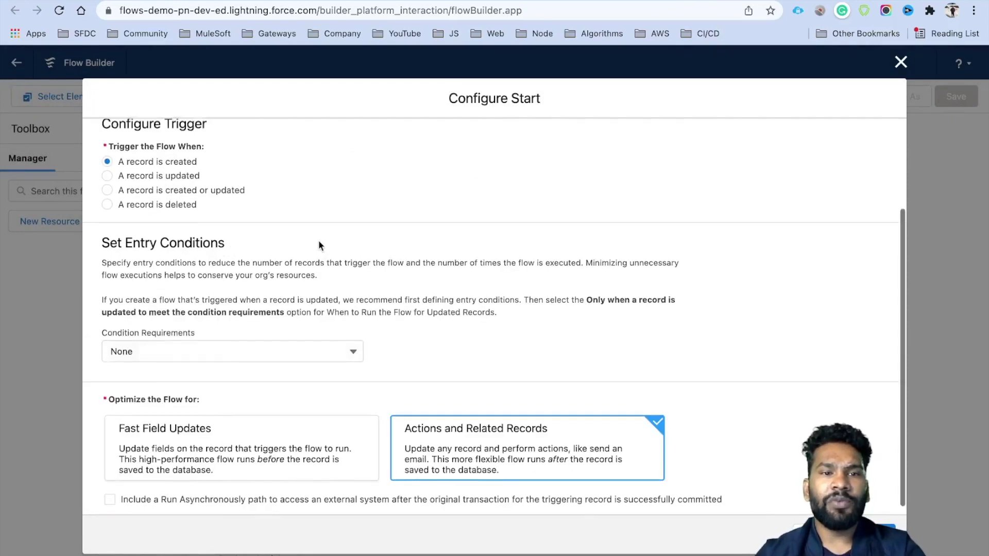
{"action": "left_click", "coordinate": [197, 201]}
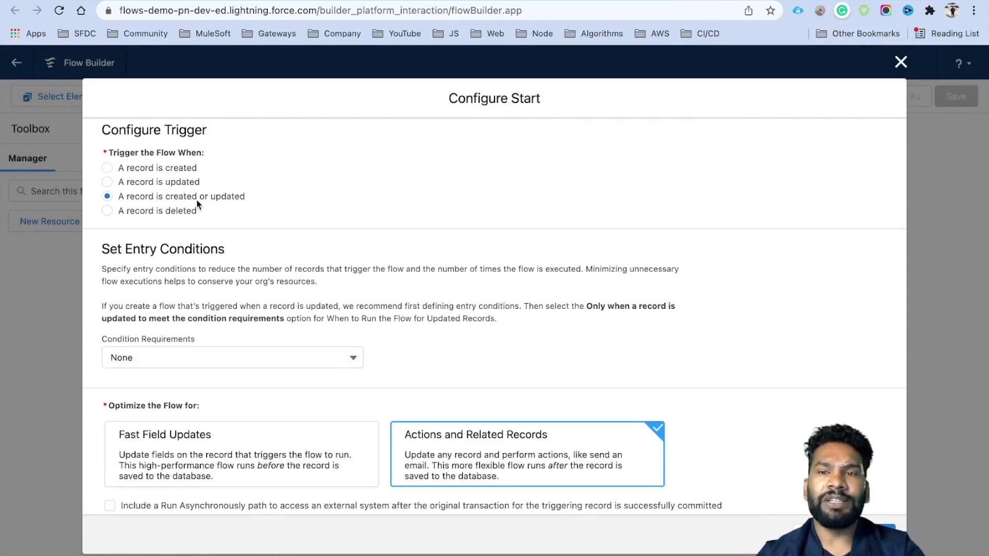
Require all conditions with StageName Equals Closed Won, run only when a record is updated to meet the conditions, and finish the start configuration
{"action": "left_click", "coordinate": [200, 360]}
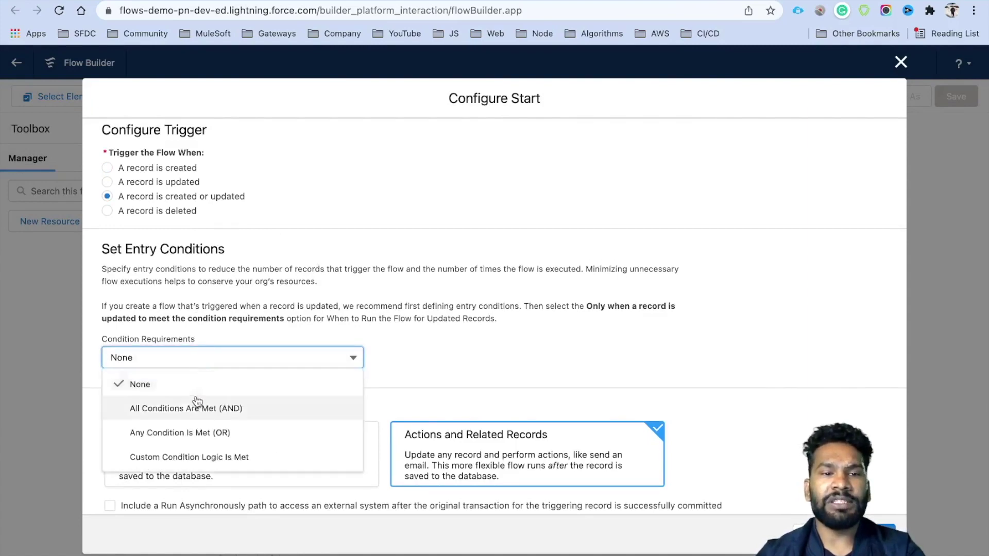
{"action": "left_click", "coordinate": [208, 405]}
{"action": "left_click", "coordinate": [208, 398]}
{"action": "type", "text": "Stage"}
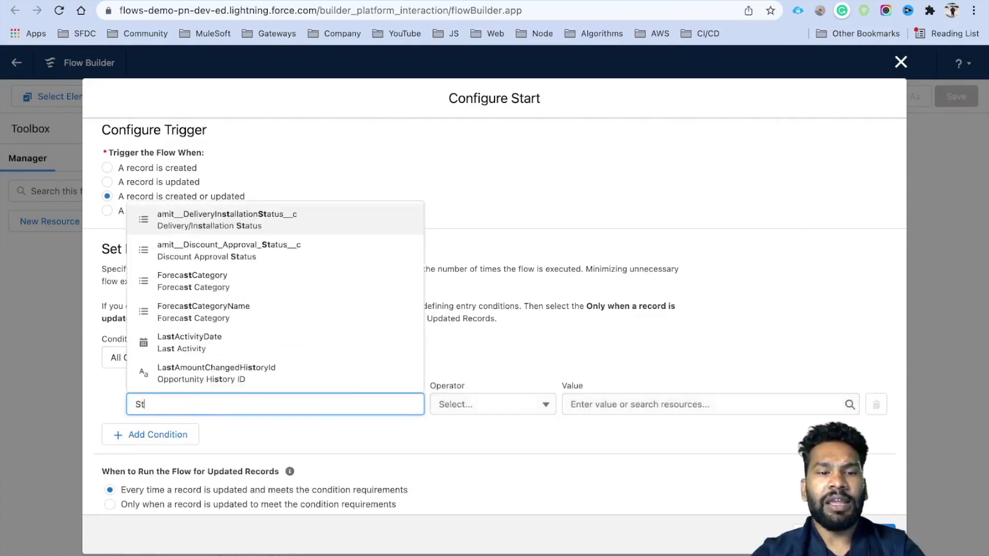
{"action": "left_click", "coordinate": [240, 377]}
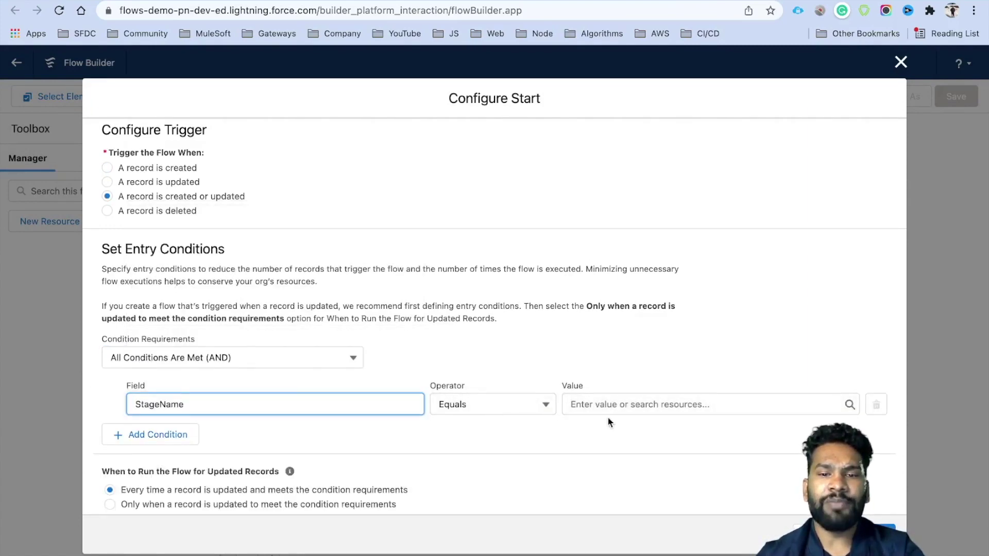
{"action": "scroll", "coordinate": [600, 412], "scroll_direction": "down", "scroll_amount": 3}
{"action": "left_click", "coordinate": [644, 249]}
{"action": "type", "text": "c"}
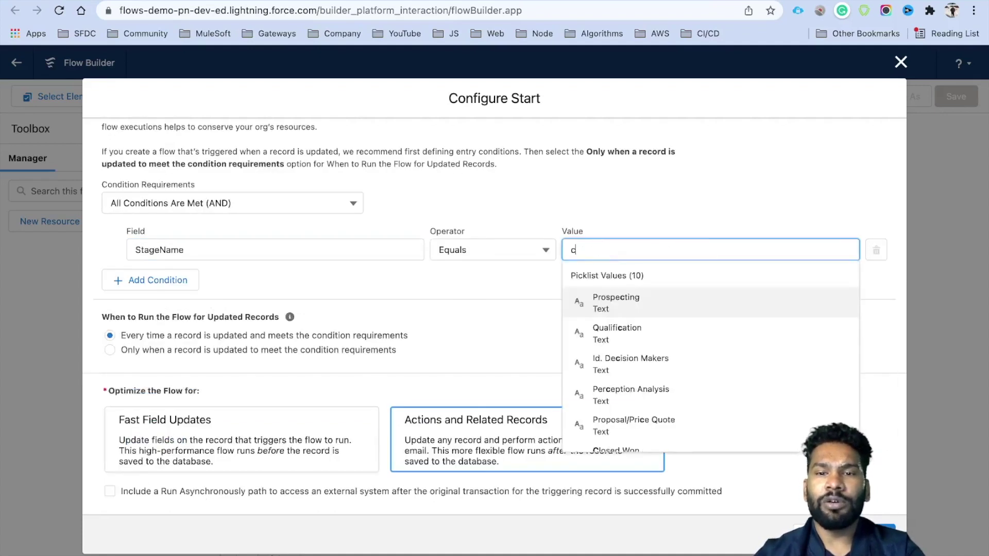
{"action": "type", "text": "lo"}
{"action": "left_click", "coordinate": [634, 301]}
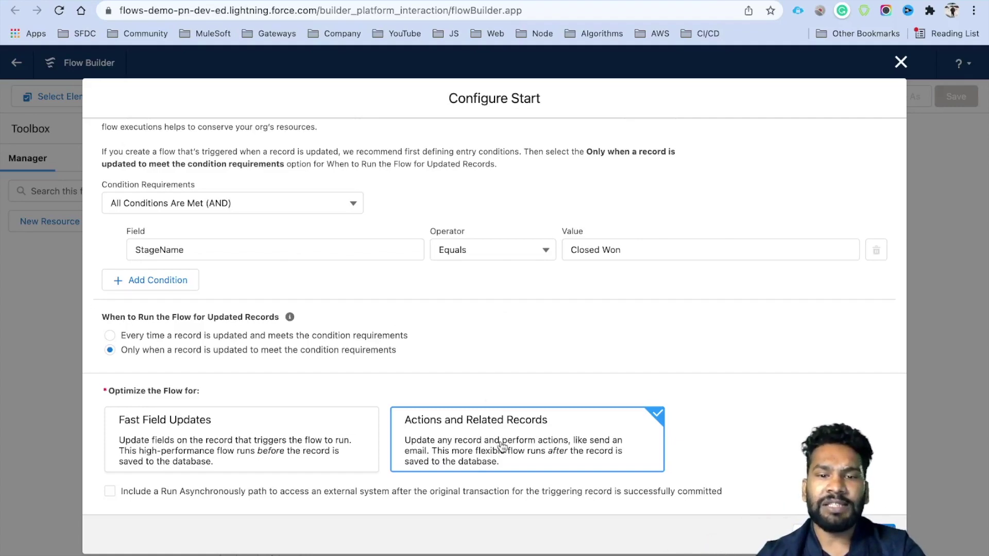
{"action": "left_click", "coordinate": [878, 531]}
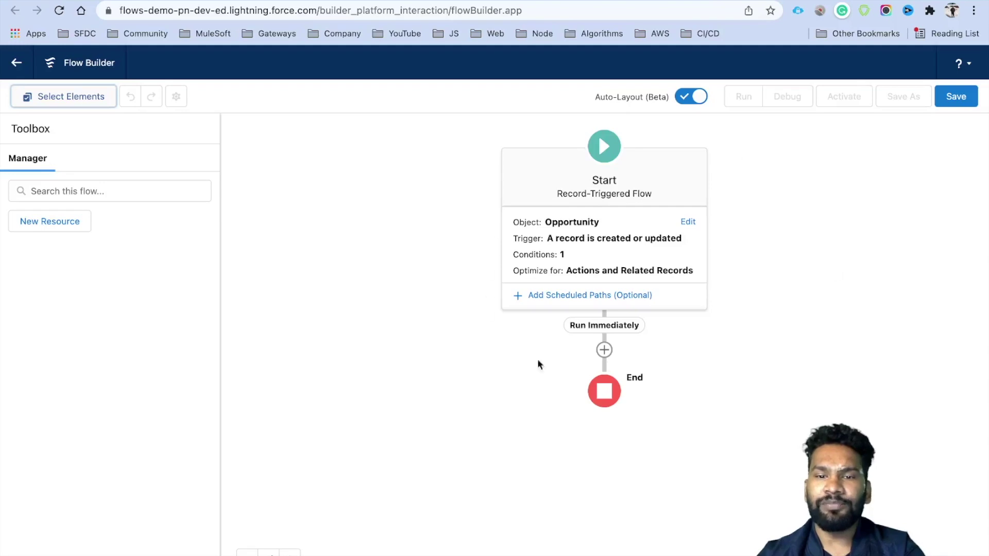
{"action": "left_click", "coordinate": [601, 351]}
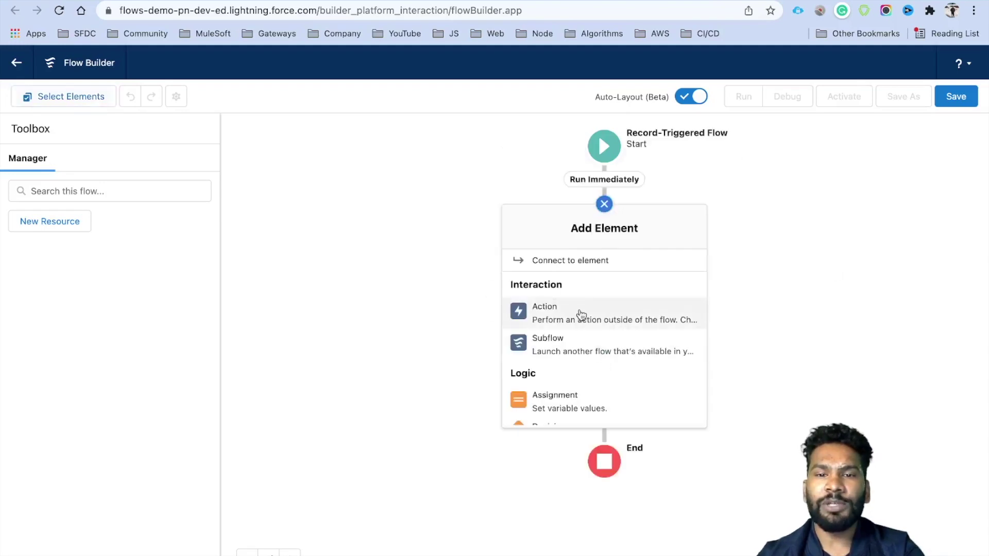
{"action": "left_click", "coordinate": [588, 312]}
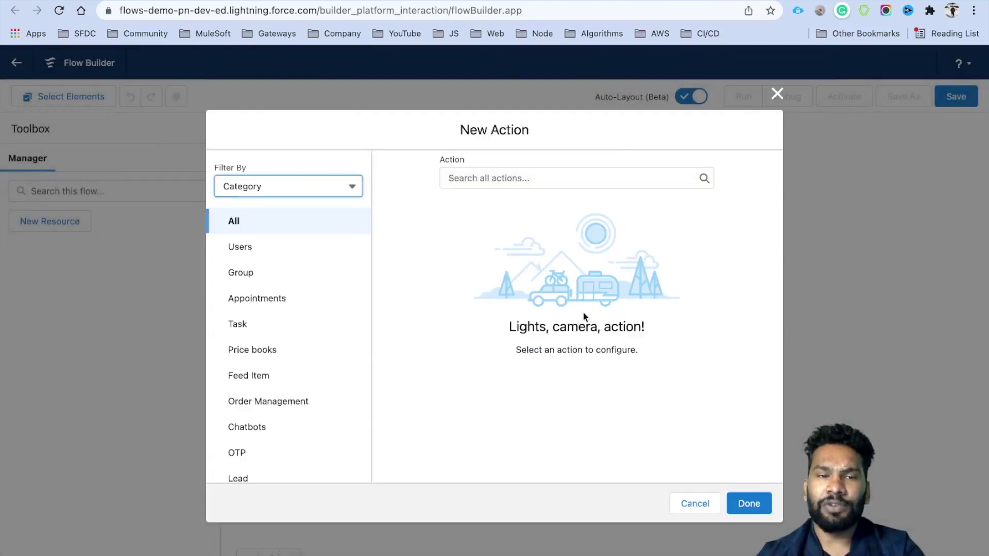
{"action": "left_click", "coordinate": [489, 180]}
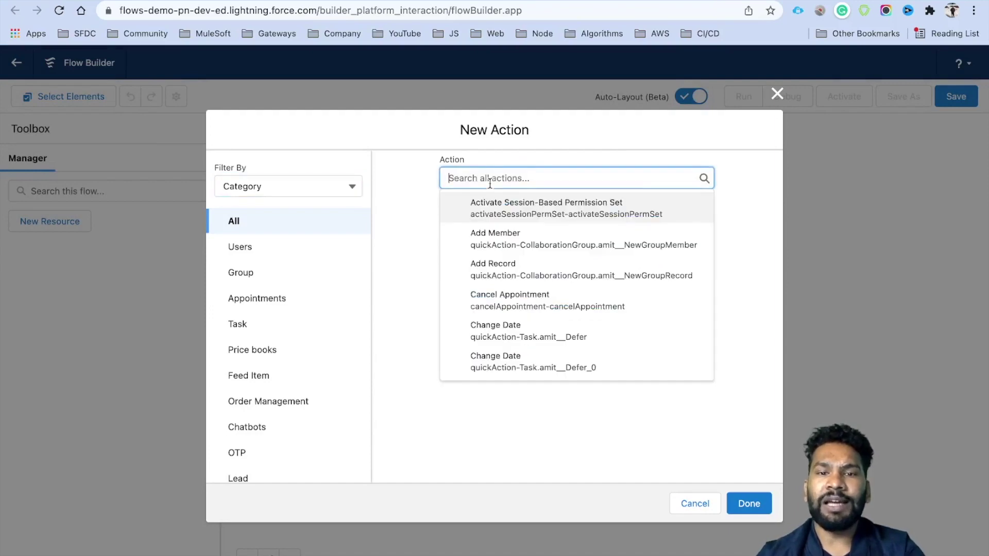
{"action": "type", "text": "Send "}
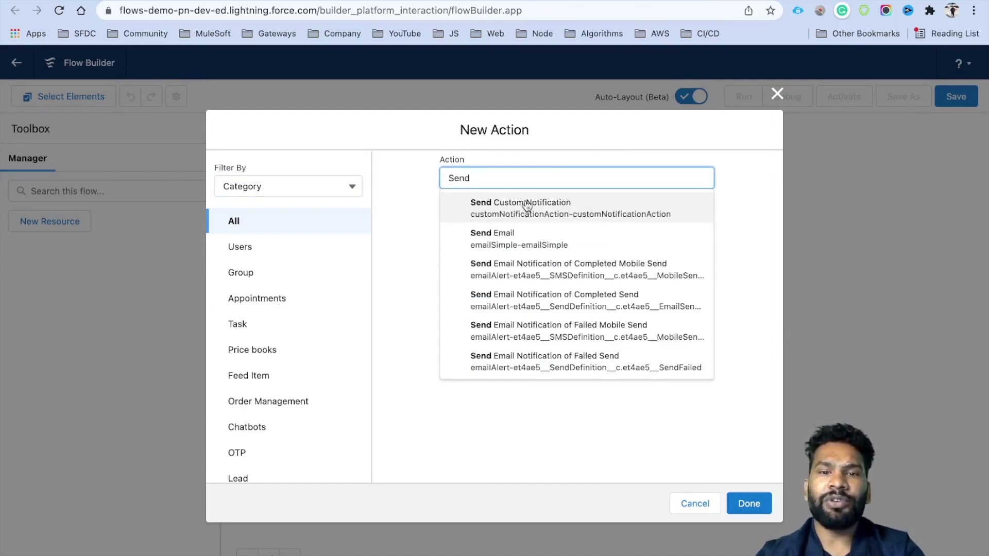
{"action": "type", "text": "C"}
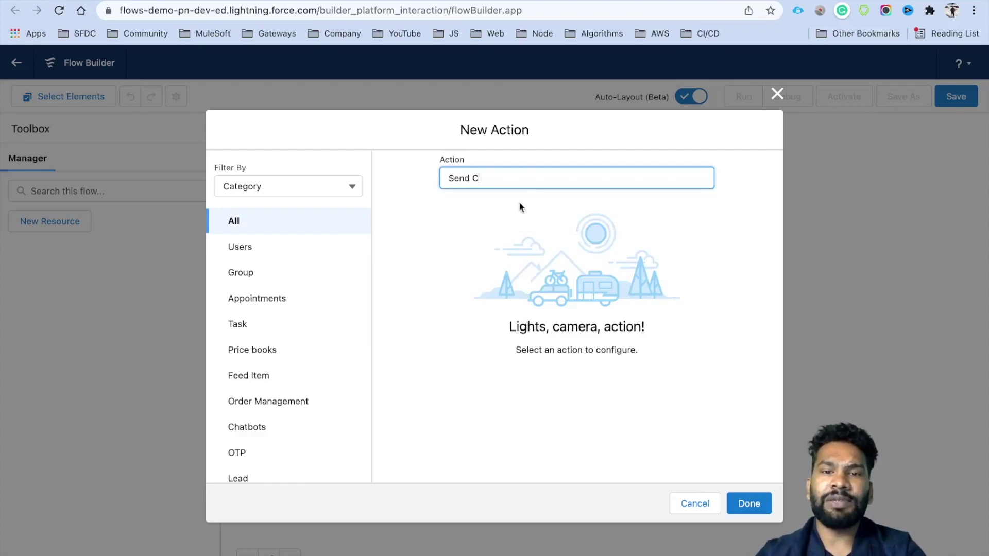
{"action": "type", "text": "u"}
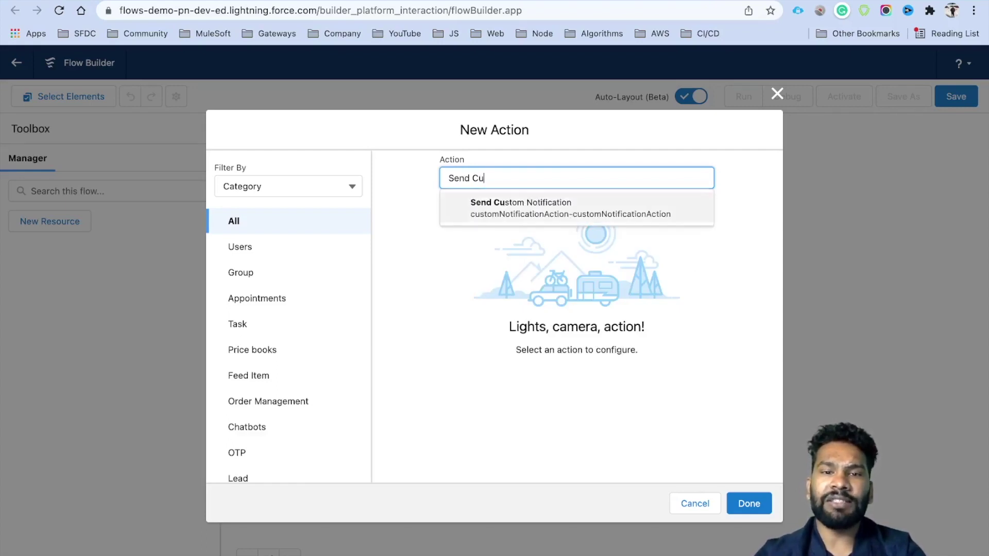
{"action": "left_click", "coordinate": [534, 212]}
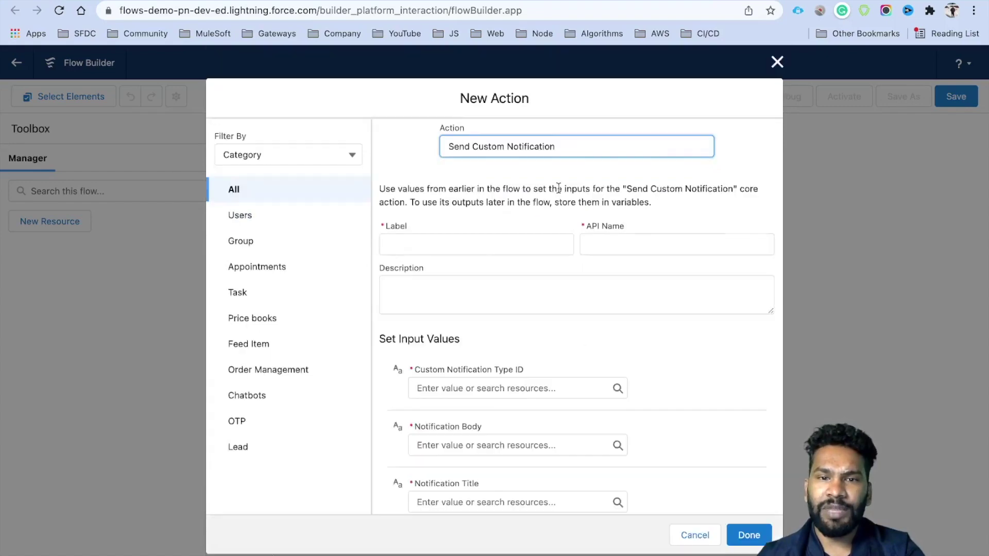
{"action": "scroll", "coordinate": [521, 332], "scroll_direction": "down", "scroll_amount": 5}
{"action": "scroll", "coordinate": [519, 335], "scroll_direction": "down", "scroll_amount": 3}
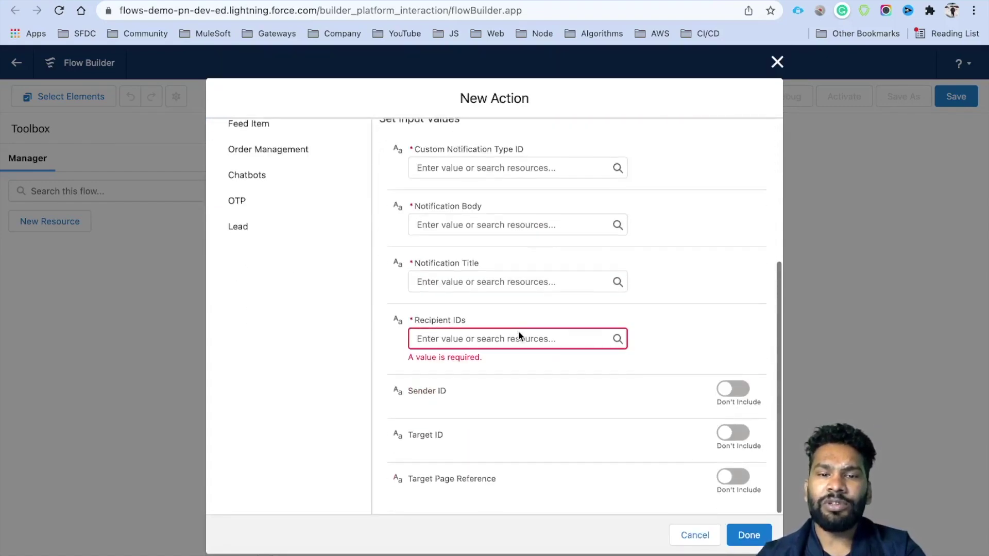
{"action": "scroll", "coordinate": [518, 332], "scroll_direction": "up", "scroll_amount": 1}
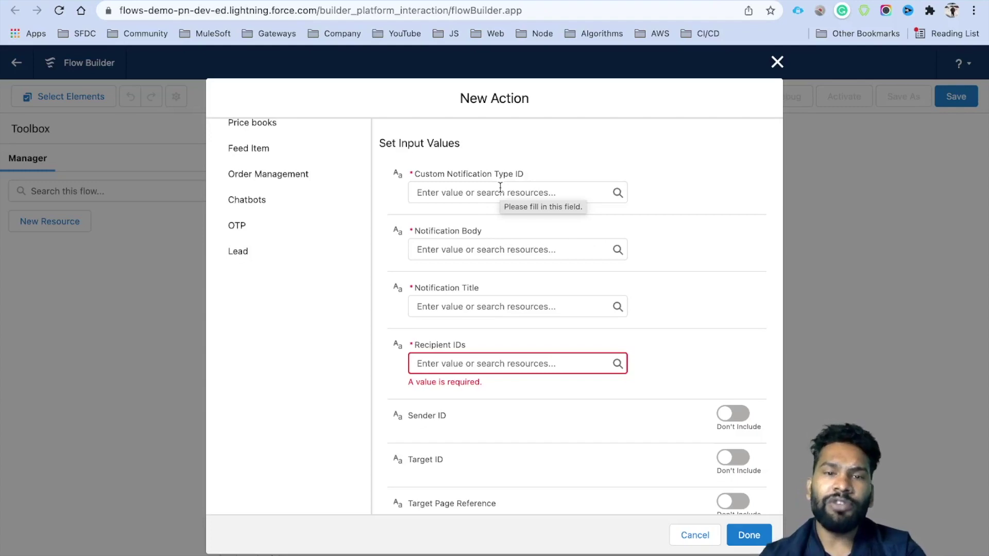
{"action": "left_click", "coordinate": [777, 62]}
Add a Get Records element after the start, labelled Get Custom Notification Type, on the Custom Notification Type object
{"action": "left_click", "coordinate": [602, 206]}
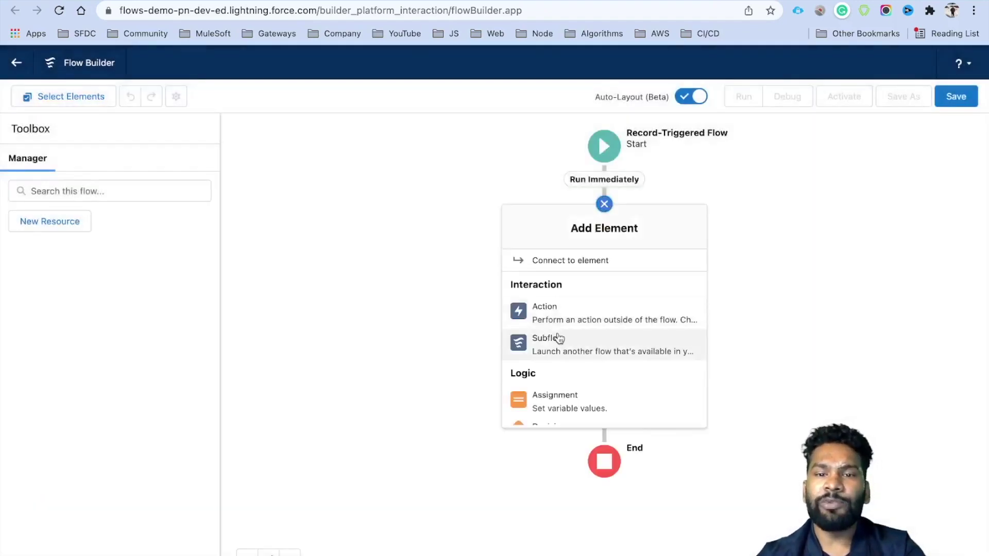
{"action": "scroll", "coordinate": [557, 338], "scroll_direction": "down", "scroll_amount": 4}
{"action": "scroll", "coordinate": [558, 338], "scroll_direction": "down", "scroll_amount": 3}
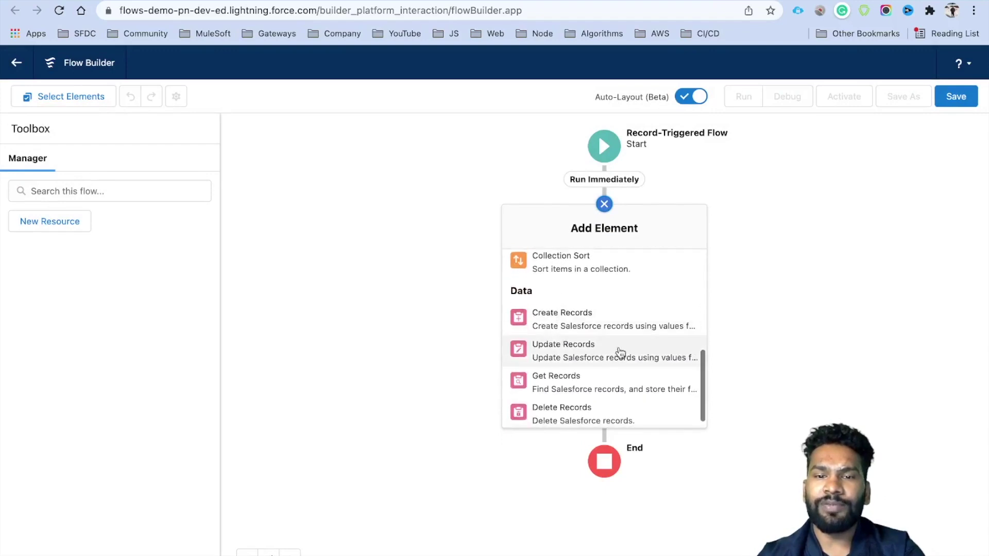
{"action": "left_click", "coordinate": [573, 385]}
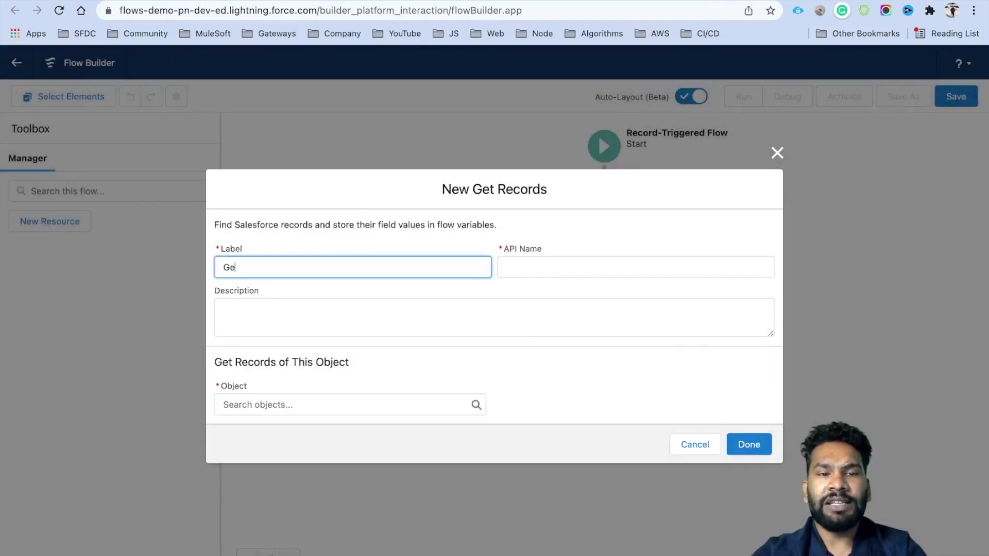
{"action": "type", "text": "Get Custom Notification Type"}
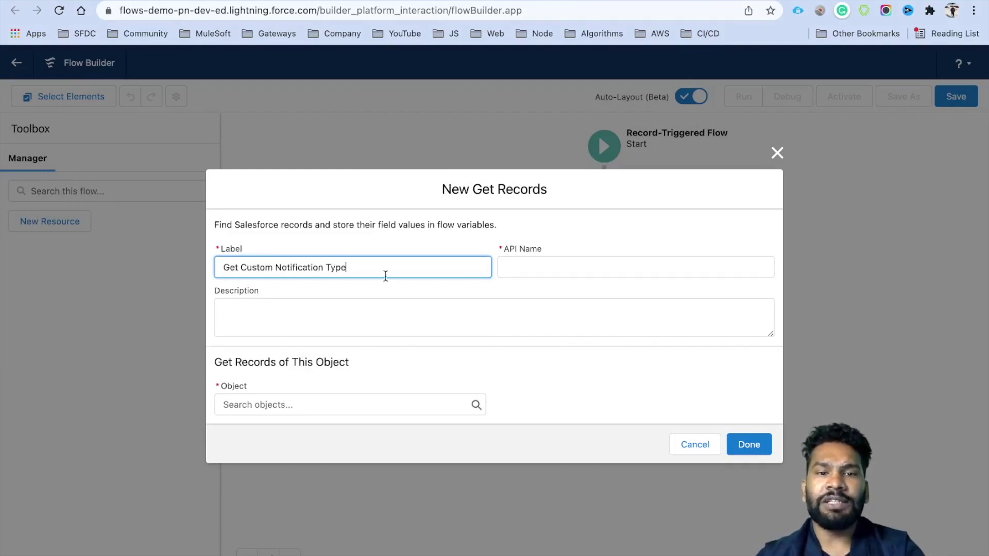
{"action": "left_click", "coordinate": [370, 335]}
{"action": "left_click_drag", "start_coordinate": [359, 269], "coordinate": [218, 267]}
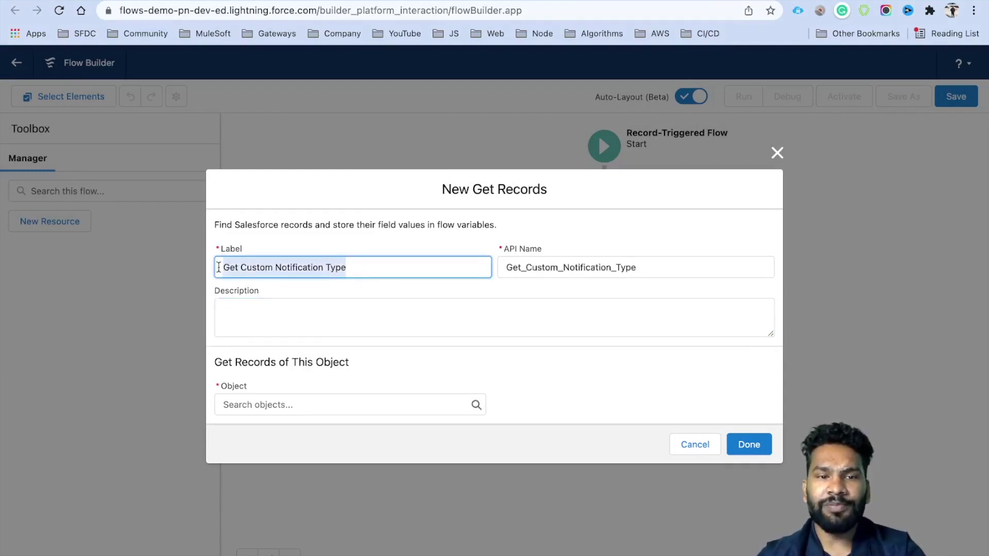
{"action": "left_click", "coordinate": [287, 406]}
{"action": "type", "text": "Noti"}
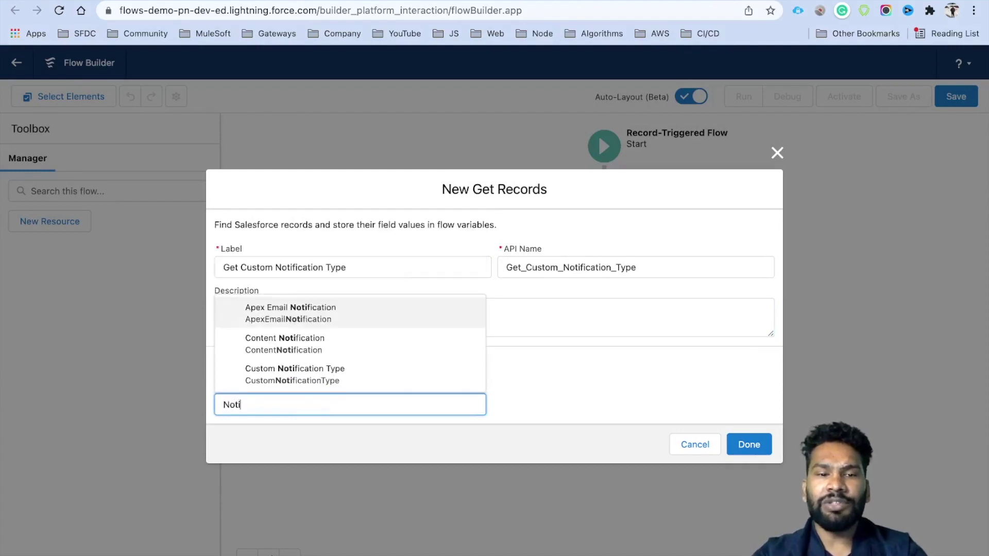
{"action": "left_click", "coordinate": [328, 380]}
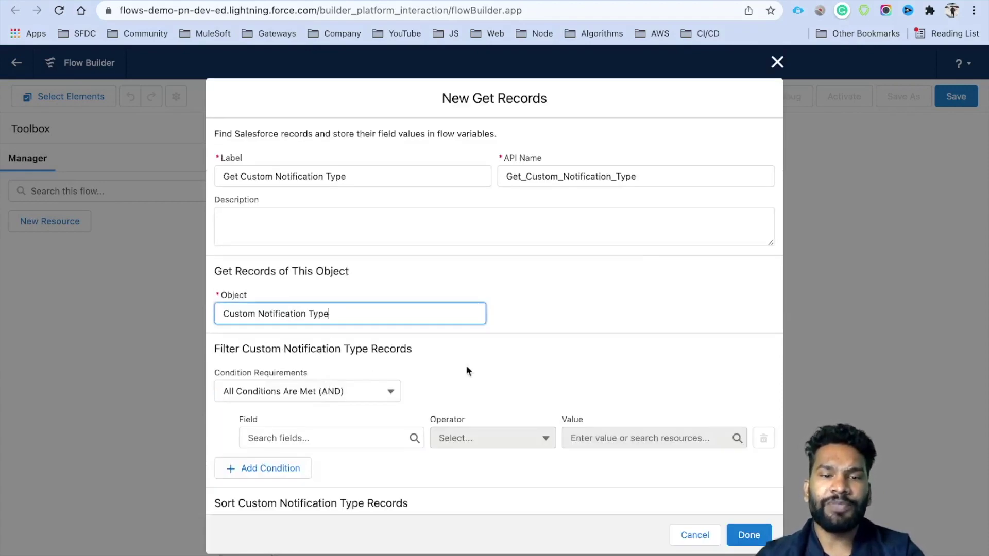
Filter the Custom Notification Type records on the DeveloperName field with the Equals operator
{"action": "scroll", "coordinate": [526, 363], "scroll_direction": "down", "scroll_amount": 2}
{"action": "left_click", "coordinate": [356, 375]}
{"action": "type", "text": "Deve"}
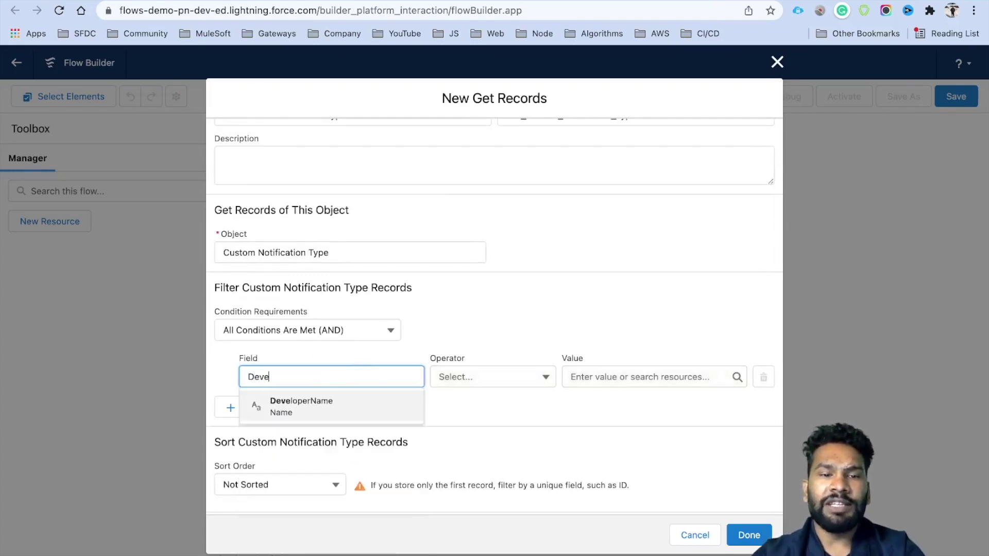
{"action": "left_click", "coordinate": [358, 415]}
{"action": "left_click", "coordinate": [557, 349]}
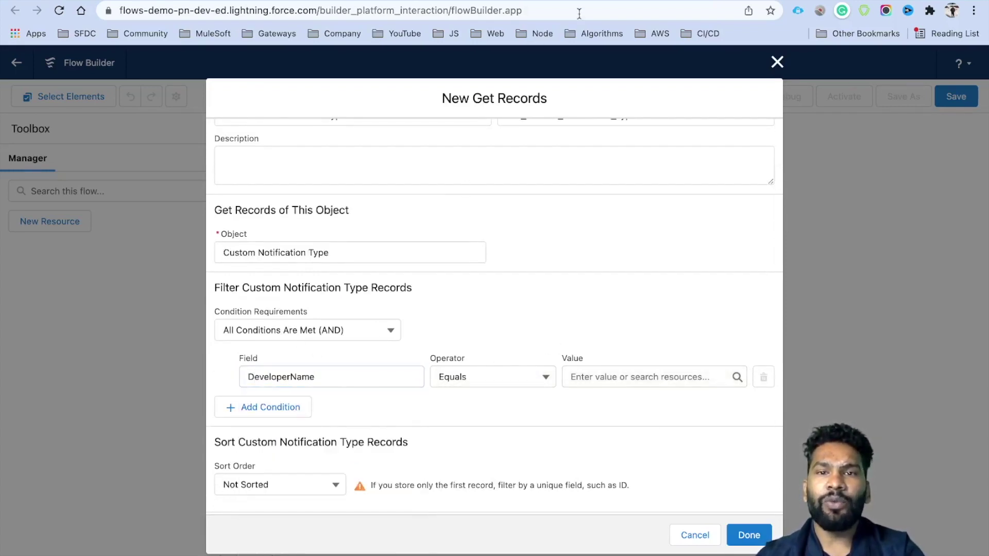
Copy the API name Opportunity_Closed from the Custom Notifications page into the DeveloperName condition's value and finish the Get Records element
{"action": "key", "text": "ctrl+Tab"}
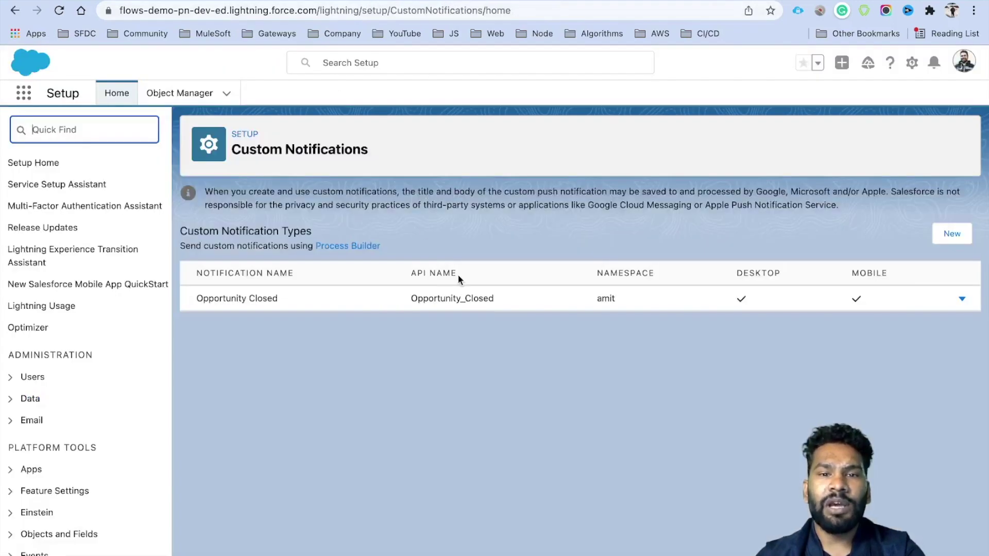
{"action": "double_click", "coordinate": [448, 299]}
{"action": "key", "text": "super+c"}
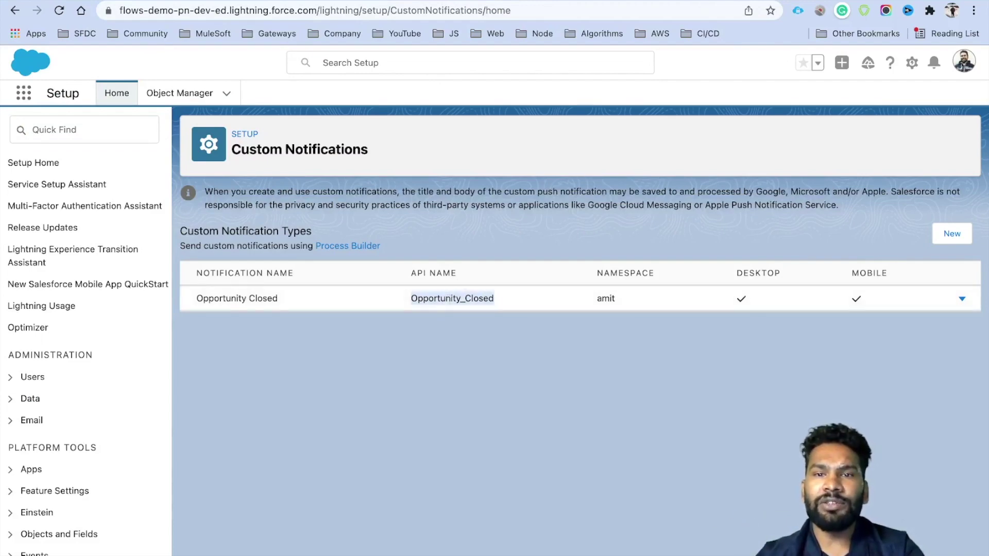
{"action": "key", "text": "ctrl+Tab"}
{"action": "left_click", "coordinate": [643, 378]}
{"action": "key", "text": "super+v"}
{"action": "left_click", "coordinate": [580, 268]}
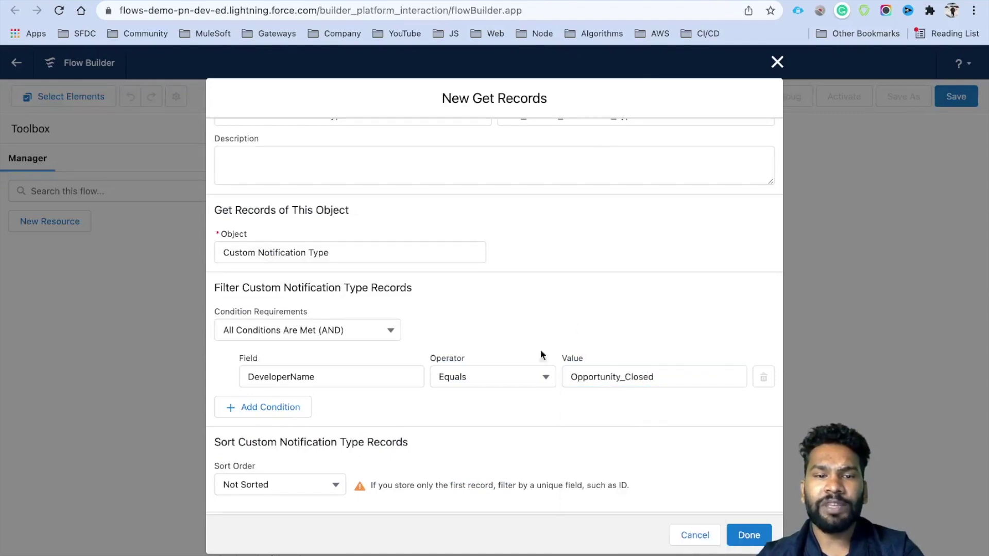
{"action": "scroll", "coordinate": [342, 490], "scroll_direction": "down", "scroll_amount": 5}
{"action": "left_click_drag", "start_coordinate": [234, 423], "coordinate": [360, 419]}
{"action": "left_click", "coordinate": [748, 534]}
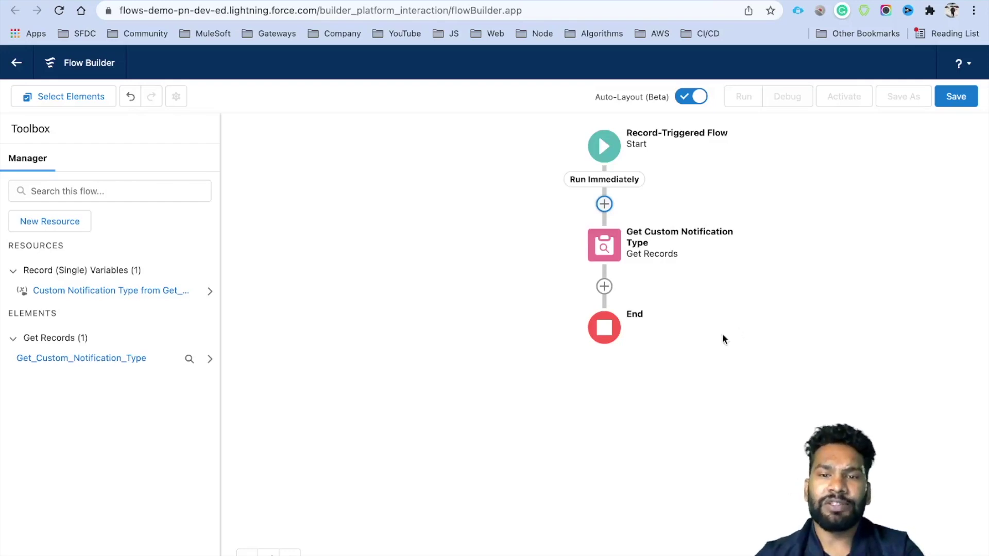
Add a Decision element after Get Custom Notification Type, labelled "Check if Notification is Found?"
{"action": "left_click", "coordinate": [604, 286]}
{"action": "scroll", "coordinate": [576, 408], "scroll_direction": "down", "scroll_amount": 2}
{"action": "scroll", "coordinate": [576, 409], "scroll_direction": "down", "scroll_amount": 1}
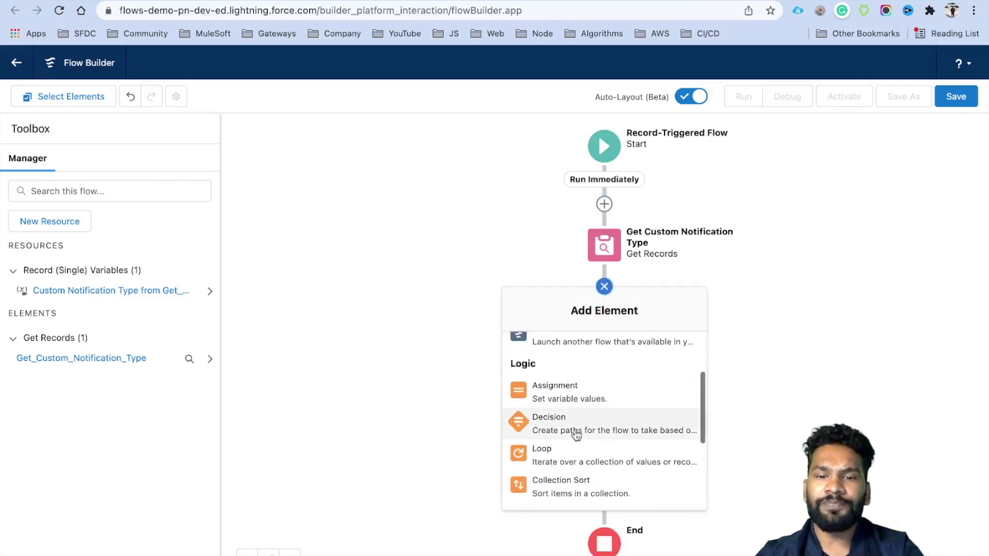
{"action": "left_click", "coordinate": [575, 433]}
{"action": "type", "text": "Check if Notification is Found?"}
{"action": "left_click", "coordinate": [209, 181]}
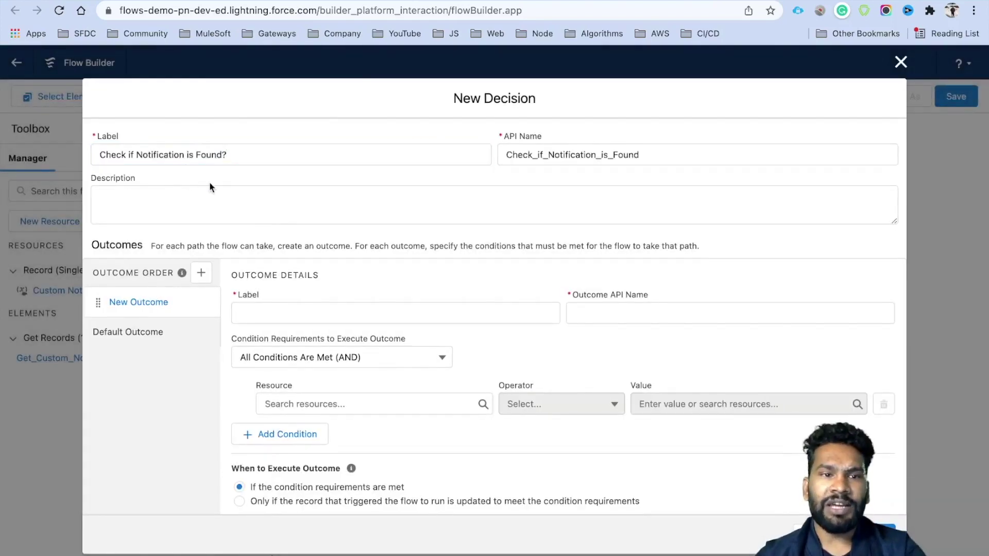
{"action": "left_click_drag", "start_coordinate": [231, 154], "coordinate": [75, 156]}
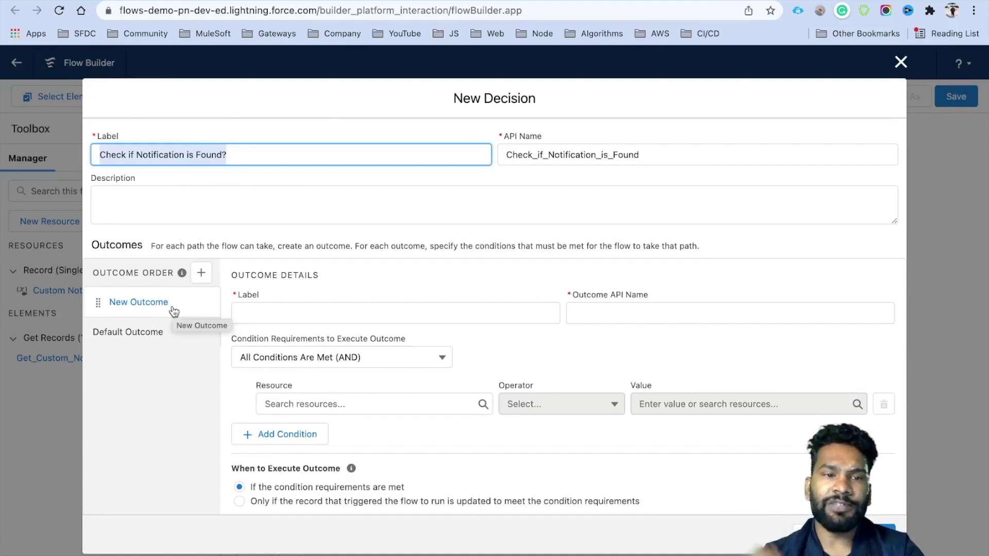
Label the decision's first outcome "Notification is Found?"
{"action": "left_click", "coordinate": [293, 315]}
{"action": "type", "text": "Notification is Found?"}
{"action": "left_click", "coordinate": [329, 290]}
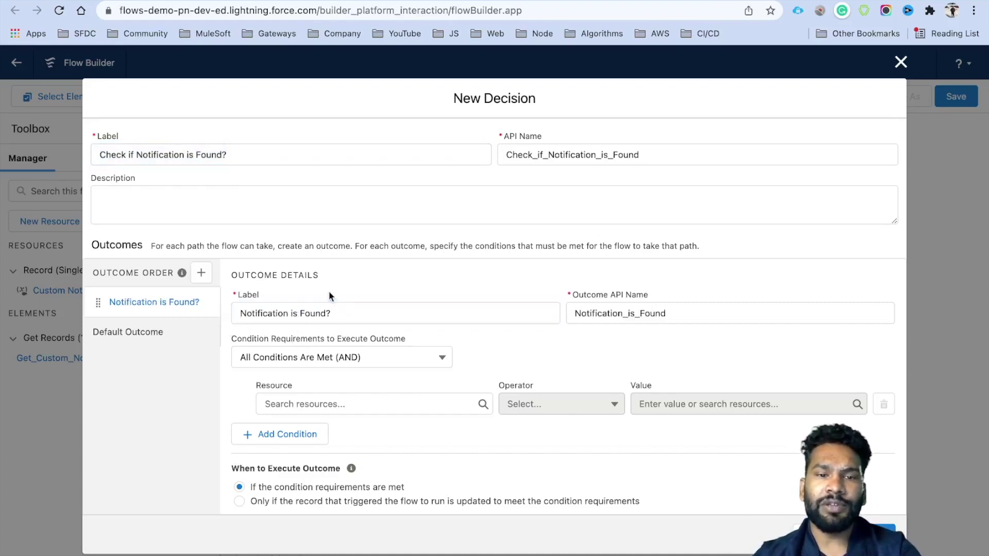
Set the outcome condition to the Id from Get_Custom_Notification_Type Is Null False, and finish the decision
{"action": "left_click", "coordinate": [320, 402]}
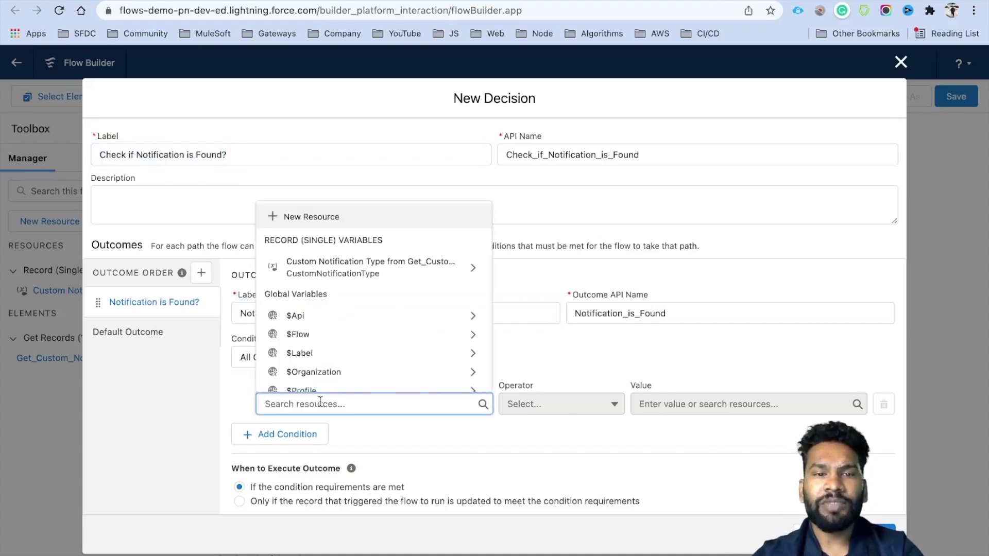
{"action": "left_click", "coordinate": [368, 268]}
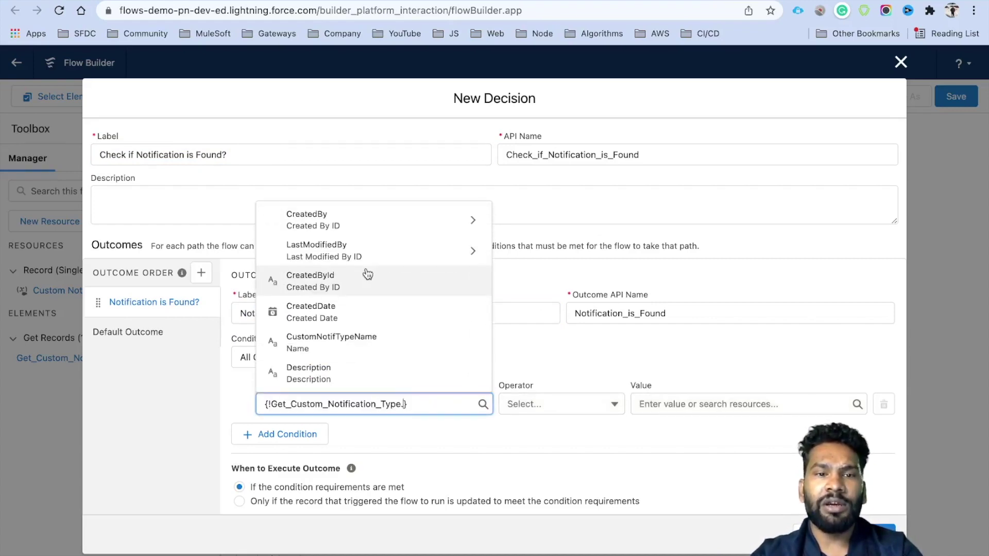
{"action": "type", "text": "Id"}
{"action": "left_click", "coordinate": [342, 286]}
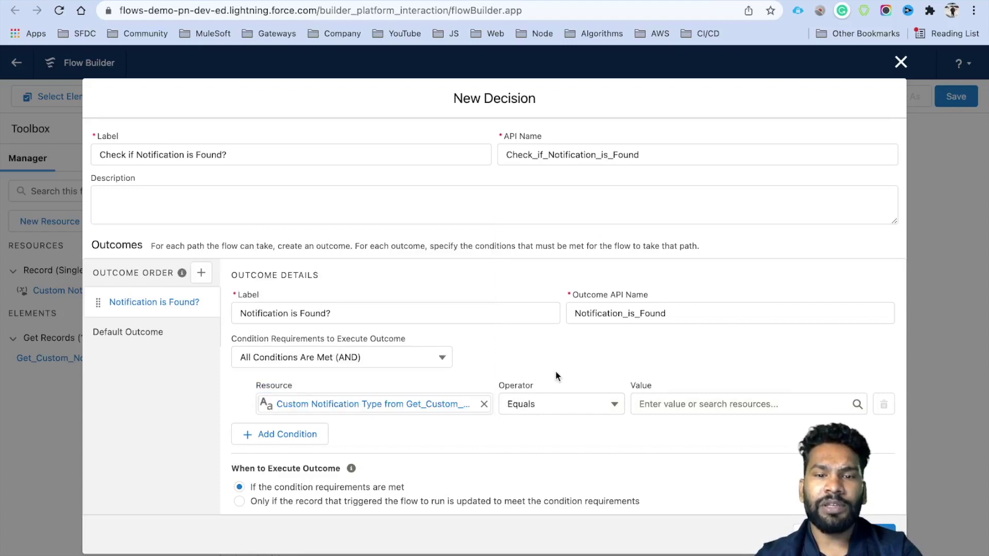
{"action": "left_click", "coordinate": [560, 401]}
{"action": "left_click", "coordinate": [550, 359]}
{"action": "left_click", "coordinate": [671, 404]}
{"action": "type", "text": "Fal"}
{"action": "left_click", "coordinate": [701, 367]}
{"action": "left_click", "coordinate": [580, 381]}
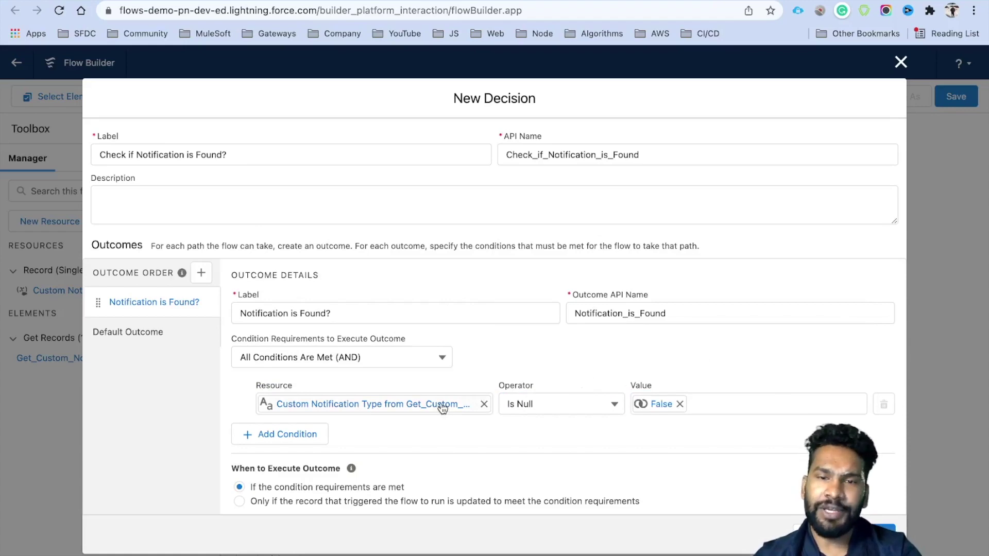
{"action": "key", "text": "Return"}
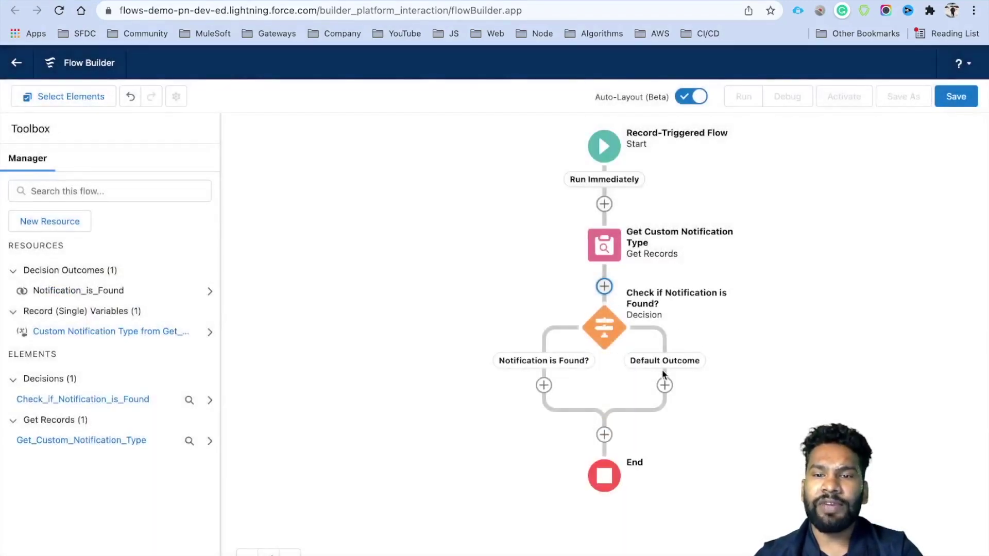
Add an End element to the decision's Default Outcome path
{"action": "left_click", "coordinate": [665, 385]}
{"action": "scroll", "coordinate": [666, 474], "scroll_direction": "down", "scroll_amount": 3}
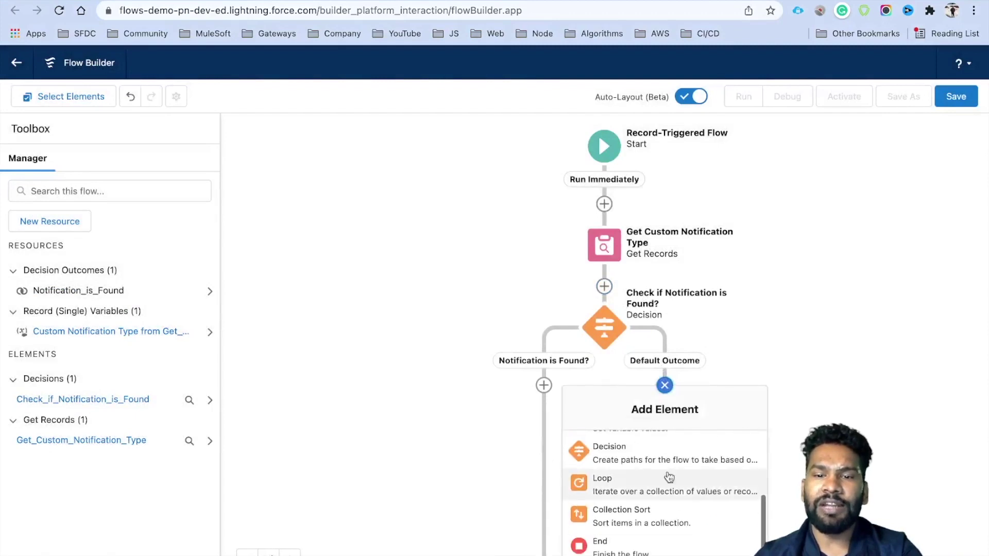
{"action": "left_click", "coordinate": [607, 525]}
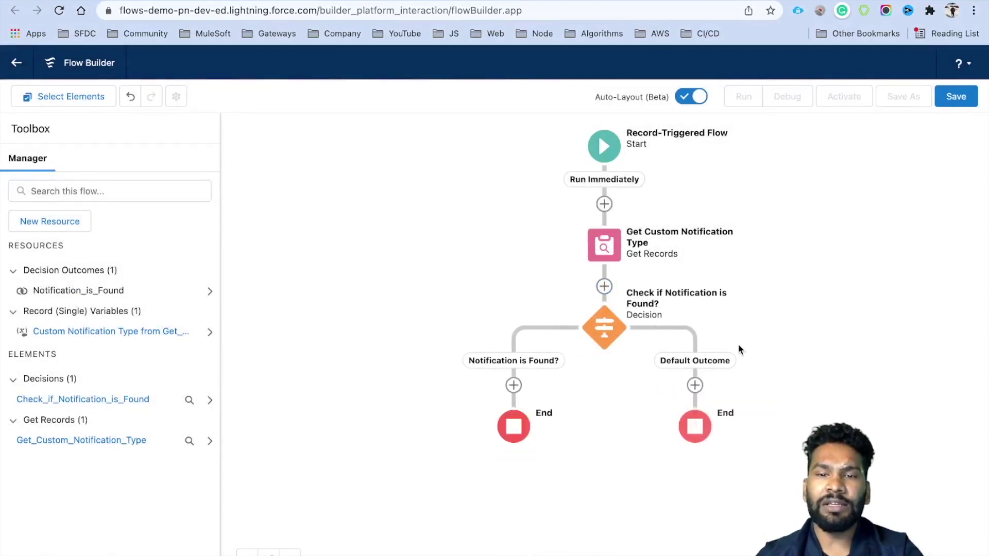
Add a Send Custom Notification action on the "Notification is Found?" path, labelled Send Custom Notification For Opportunity
{"action": "left_click", "coordinate": [513, 385]}
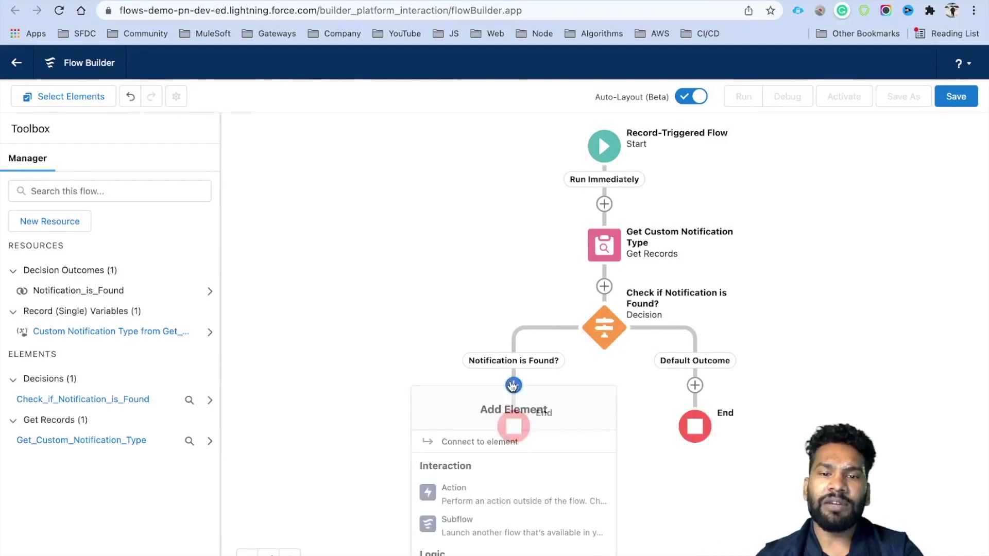
{"action": "left_click", "coordinate": [487, 499]}
{"action": "left_click", "coordinate": [503, 178]}
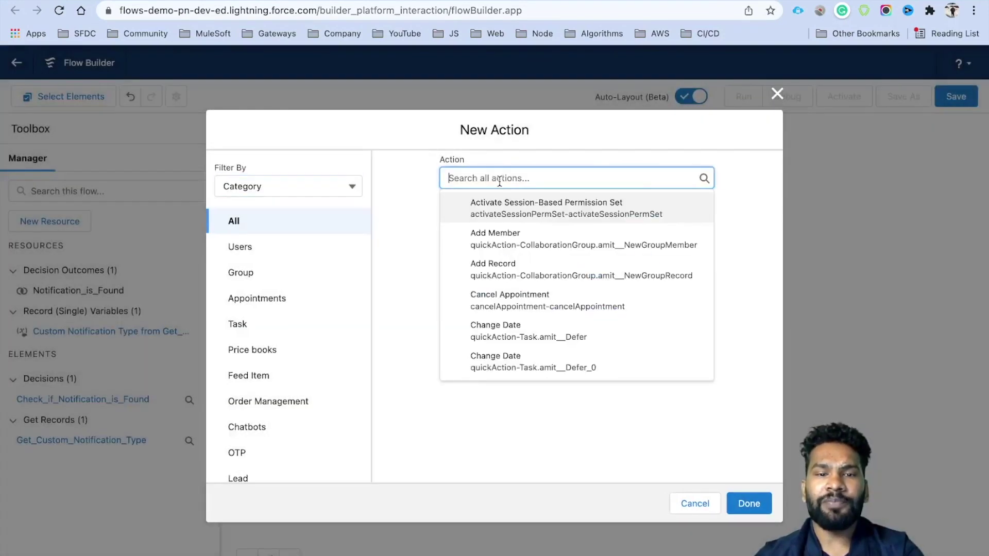
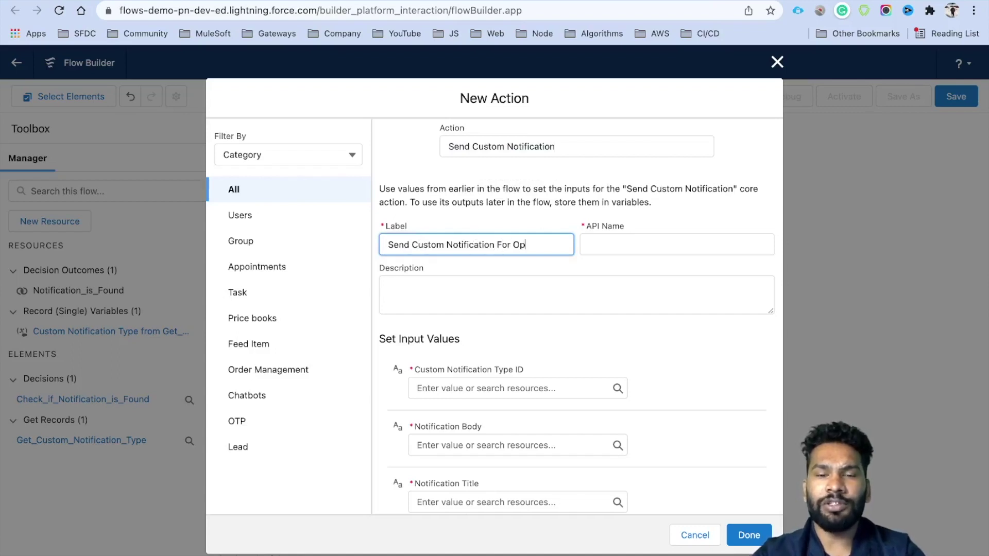
{"action": "type", "text": "pportunity"}
{"action": "left_click", "coordinate": [619, 236]}
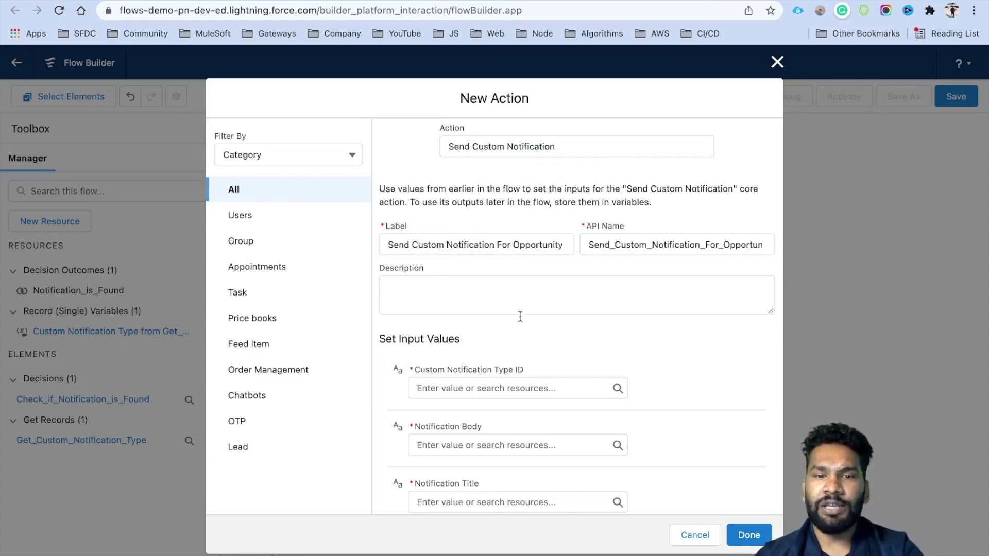
Set the action's Custom Notification Type ID to {!Get_Custom_Notification_Type.Id}
{"action": "scroll", "coordinate": [516, 317], "scroll_direction": "down", "scroll_amount": 2}
{"action": "left_click", "coordinate": [464, 307]}
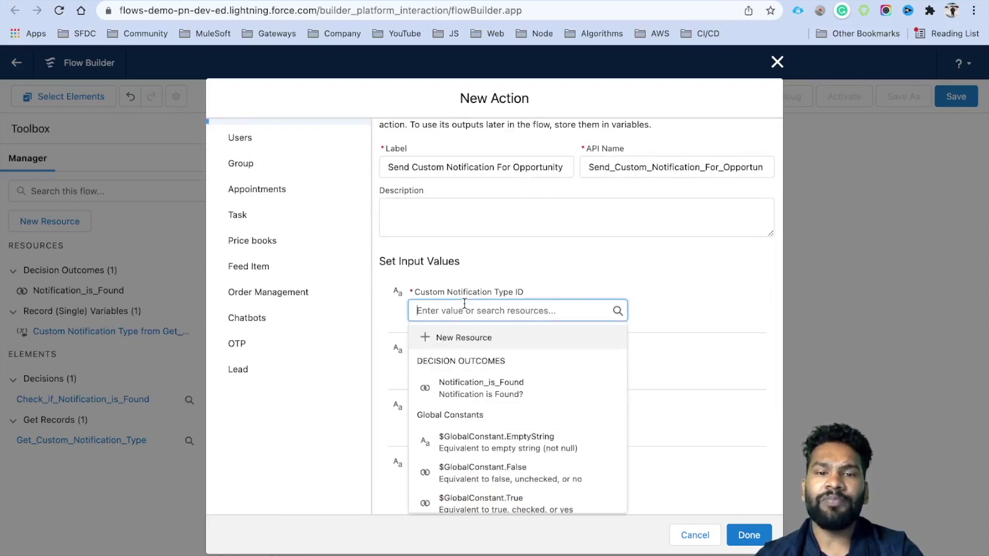
{"action": "scroll", "coordinate": [495, 397], "scroll_direction": "down", "scroll_amount": 3}
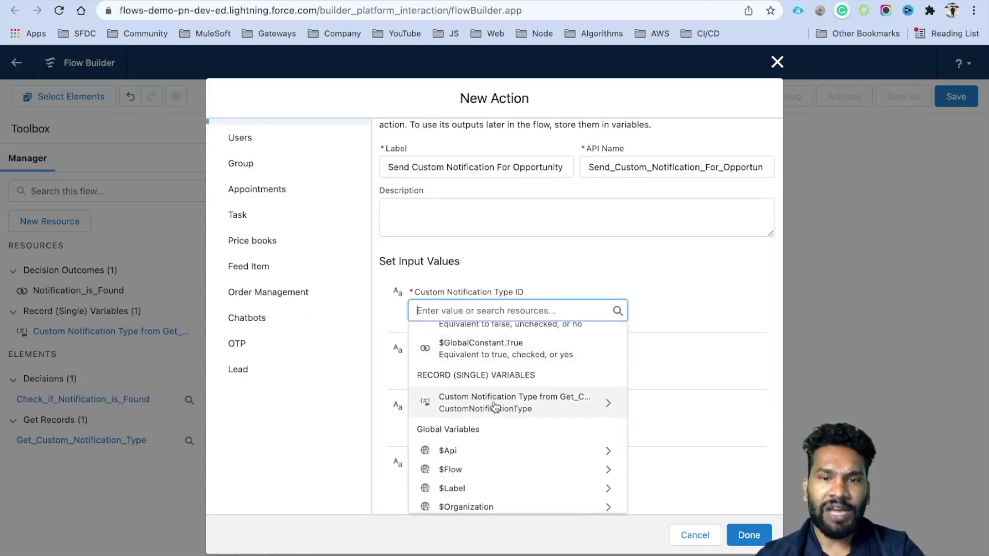
{"action": "left_click", "coordinate": [495, 406]}
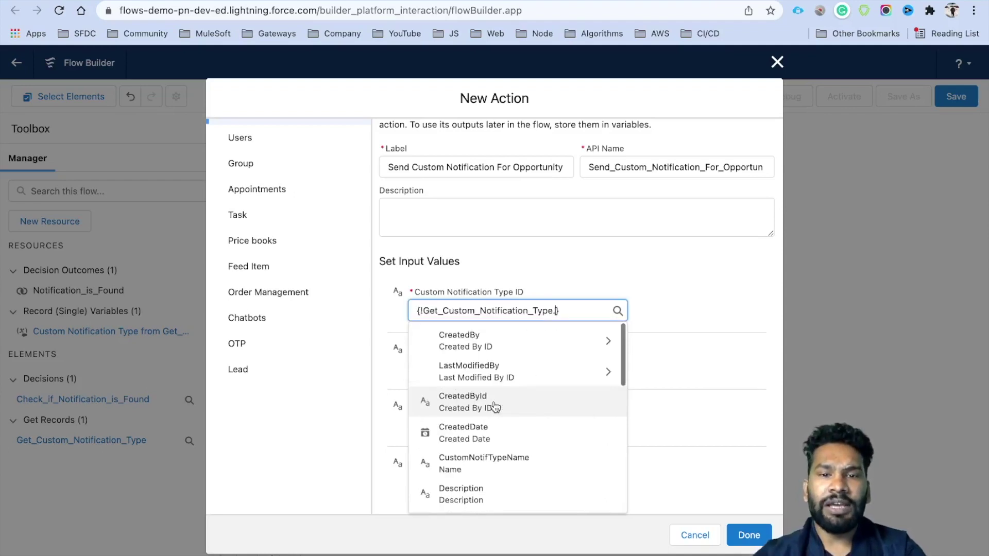
{"action": "type", "text": "Id"}
{"action": "left_click", "coordinate": [557, 276]}
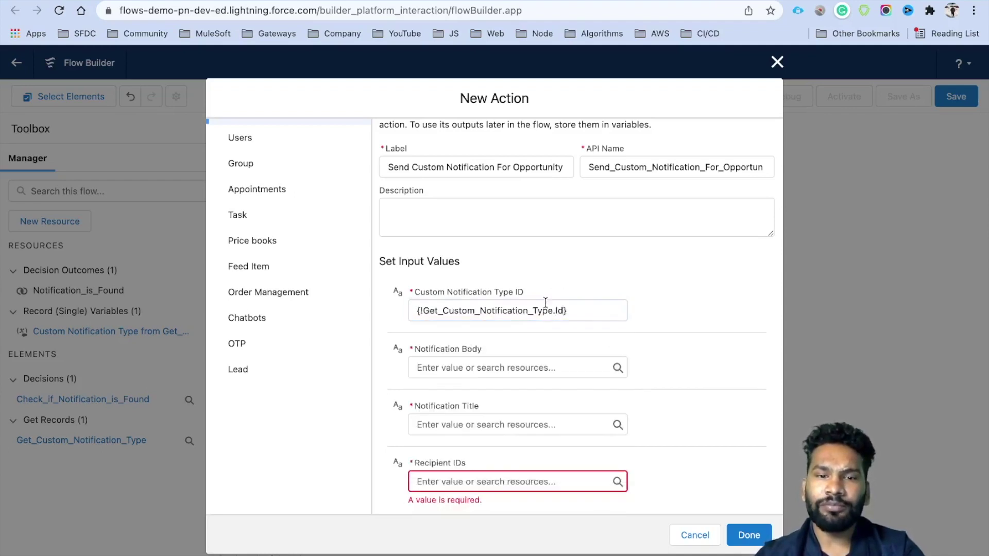
Set the action's Notification Body to "{!$Record.Name} is closed"
{"action": "scroll", "coordinate": [546, 309], "scroll_direction": "down", "scroll_amount": 1}
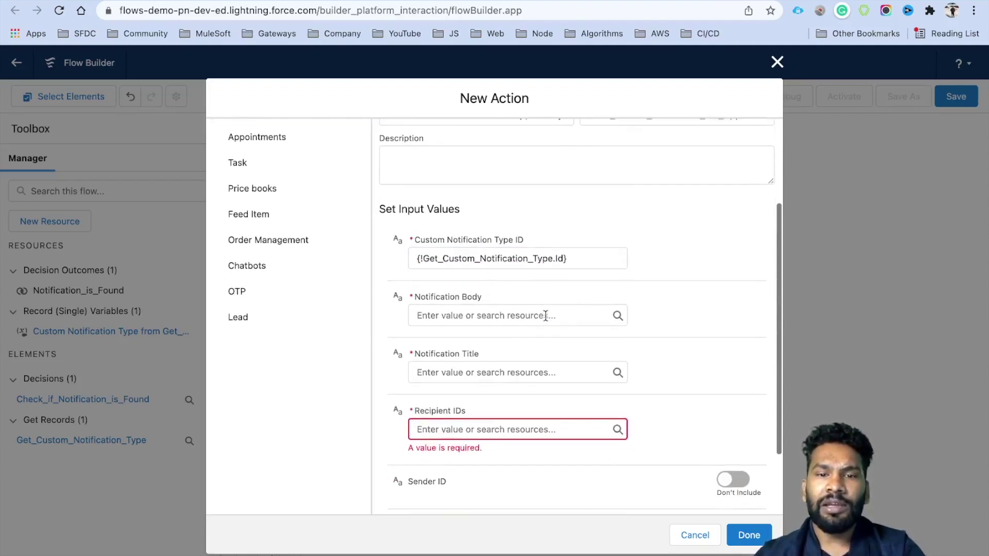
{"action": "left_click", "coordinate": [476, 316]}
{"action": "type", "text": "Rec"}
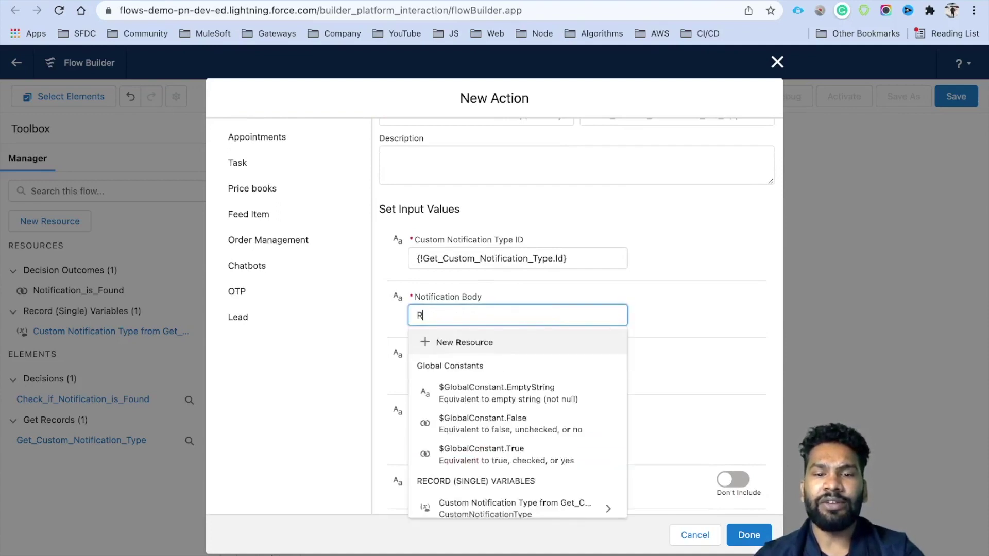
{"action": "left_click", "coordinate": [496, 373]}
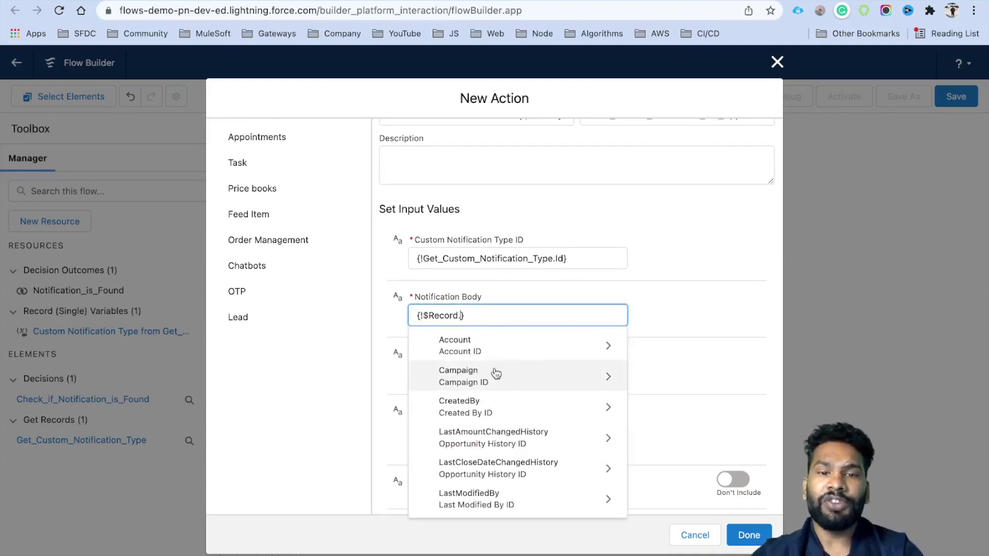
{"action": "type", "text": "Name"}
{"action": "left_click", "coordinate": [482, 376]}
{"action": "left_click", "coordinate": [517, 317]}
{"action": "type", "text": "is closed"}
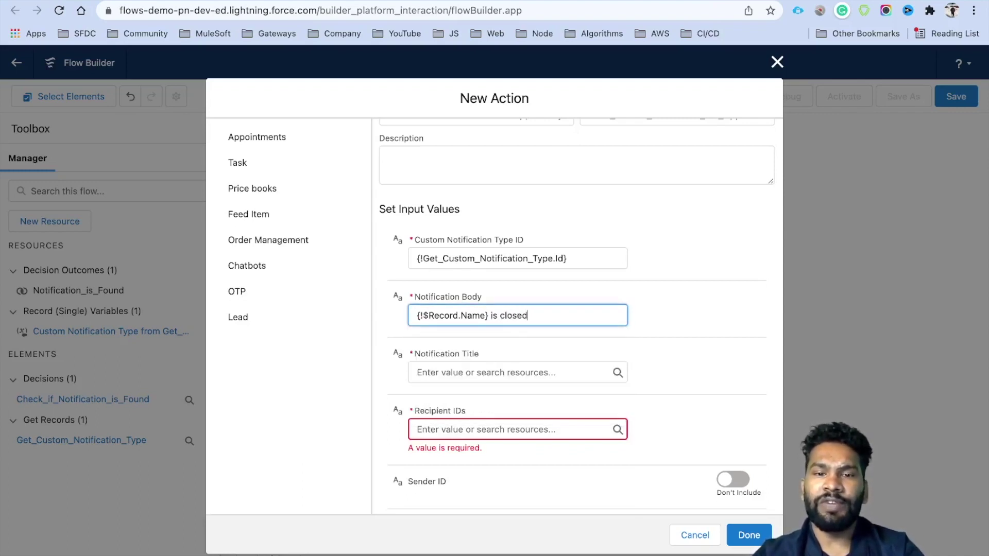
Copy the Notification Body text into the Notification Title
{"action": "key", "text": "super+a"}
{"action": "key", "text": "super+c"}
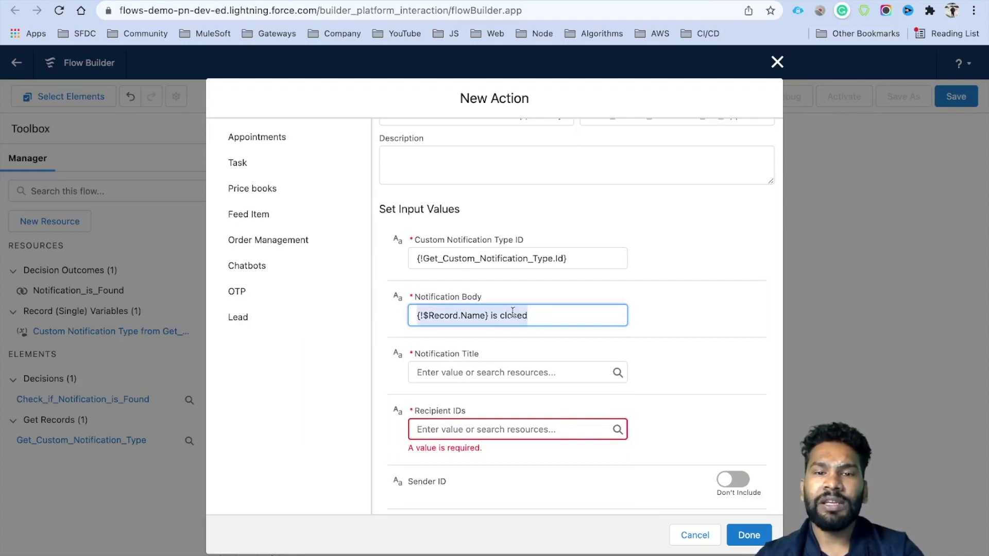
{"action": "left_click", "coordinate": [458, 369]}
{"action": "key", "text": "super+v"}
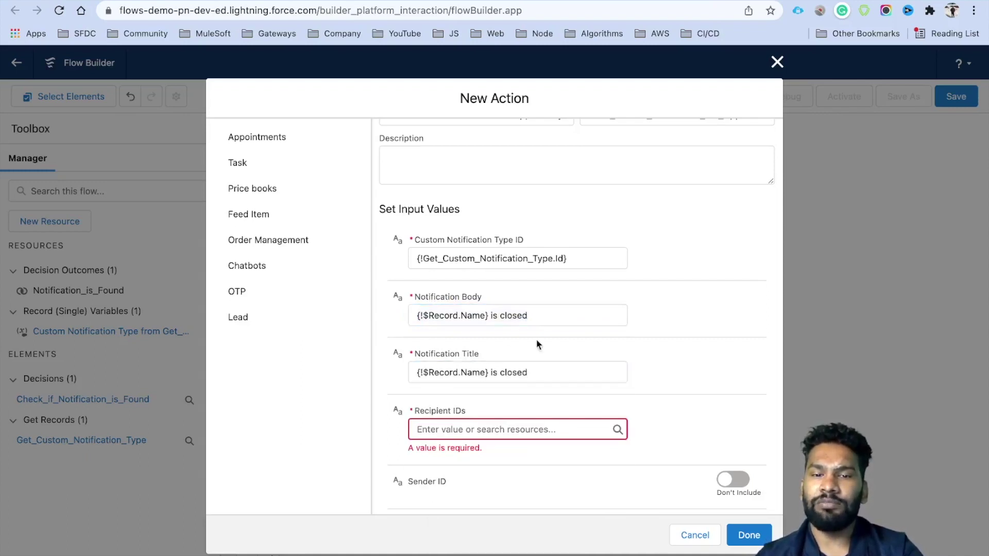
Try to set the action's Recipient IDs to {!$Record.AccountId}, and clear the entry
{"action": "scroll", "coordinate": [536, 339], "scroll_direction": "down", "scroll_amount": 1}
{"action": "scroll", "coordinate": [536, 344], "scroll_direction": "down", "scroll_amount": 2}
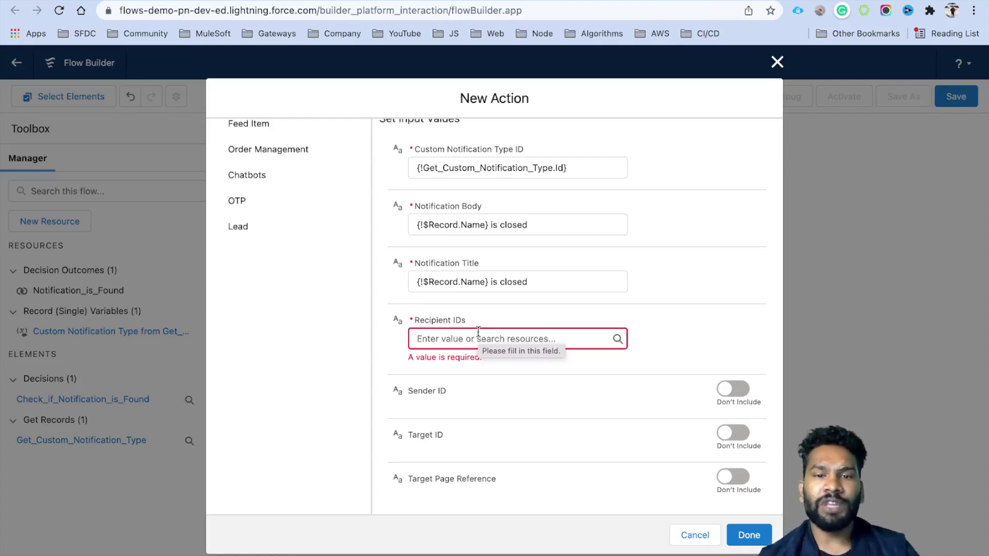
{"action": "left_click", "coordinate": [478, 332]}
{"action": "type", "text": "$Rec"}
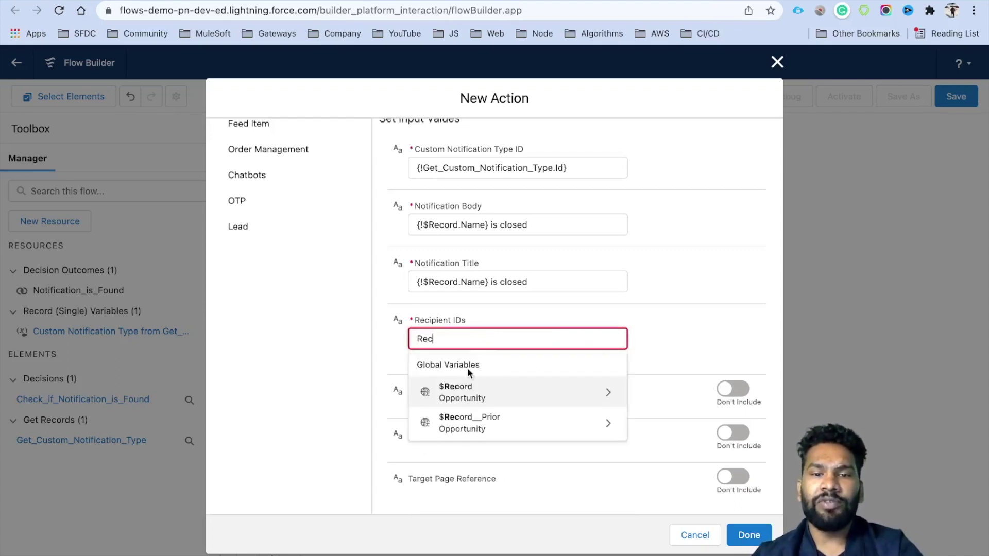
{"action": "left_click", "coordinate": [463, 387]}
{"action": "type", "text": "Account"}
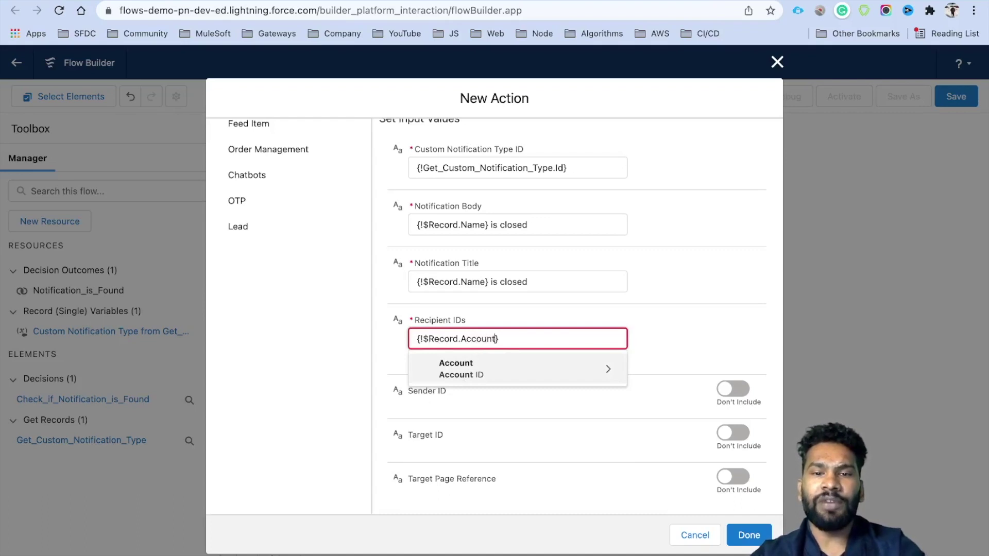
{"action": "type", "text": "I"}
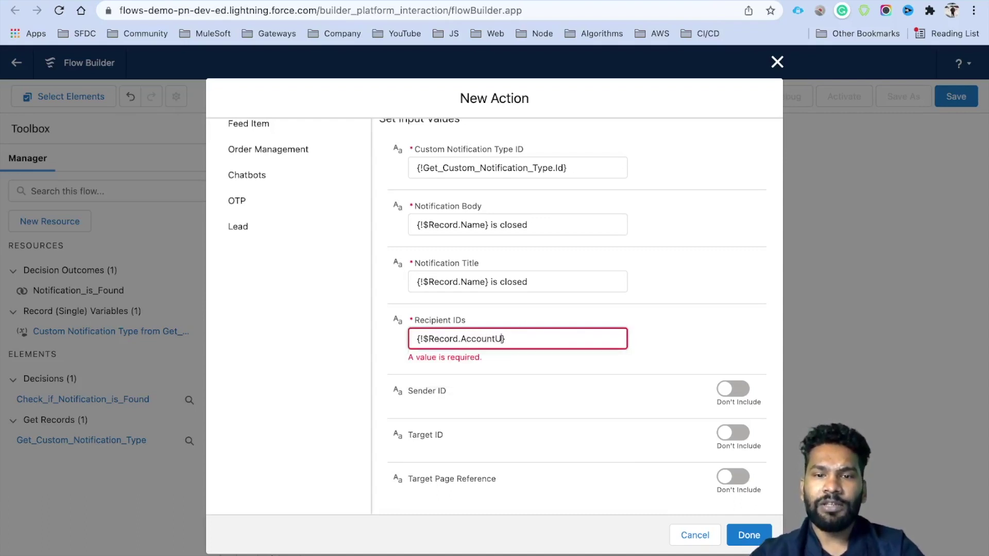
{"action": "key", "text": "BackSpace"}
{"action": "key", "text": "BackSpace"}
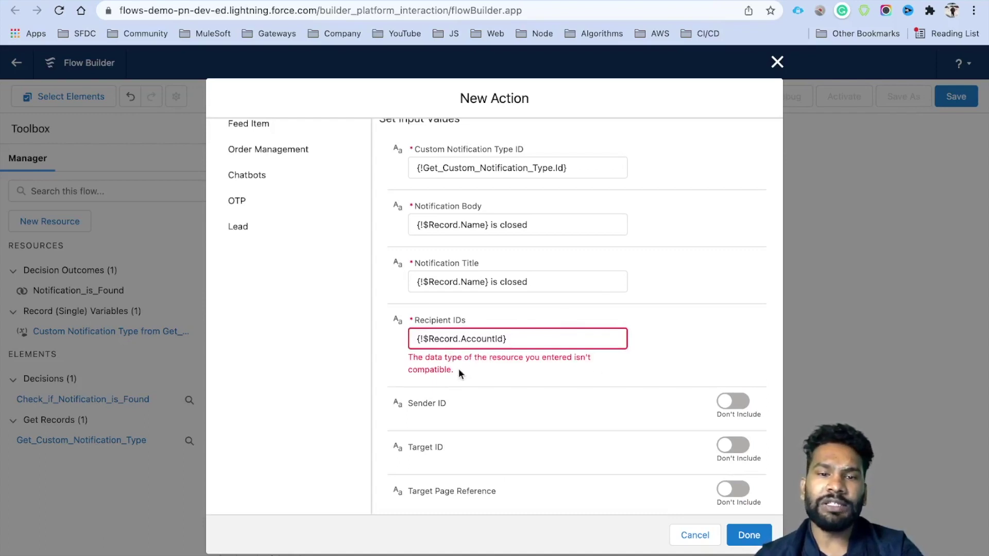
{"action": "left_click_drag", "start_coordinate": [451, 371], "coordinate": [404, 352]}
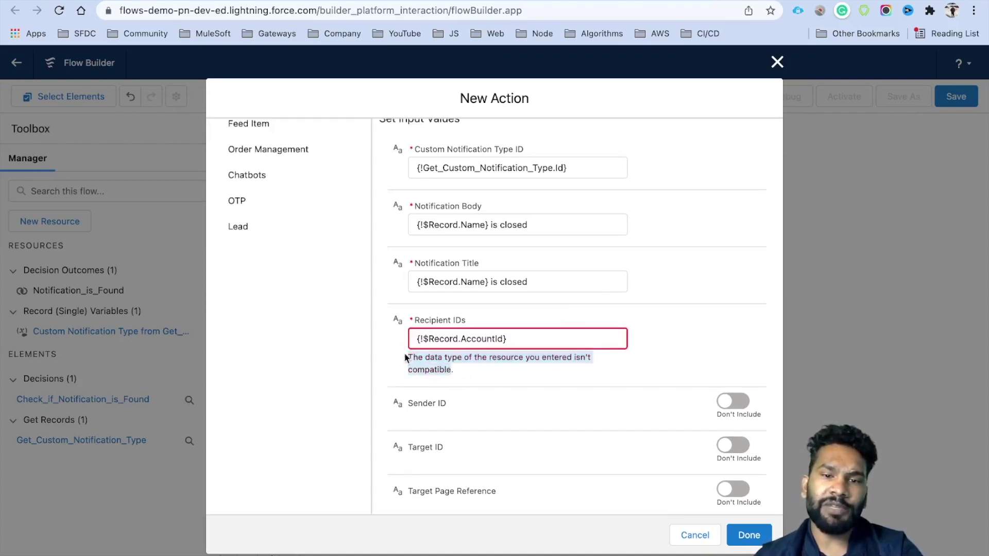
{"action": "left_click", "coordinate": [496, 384]}
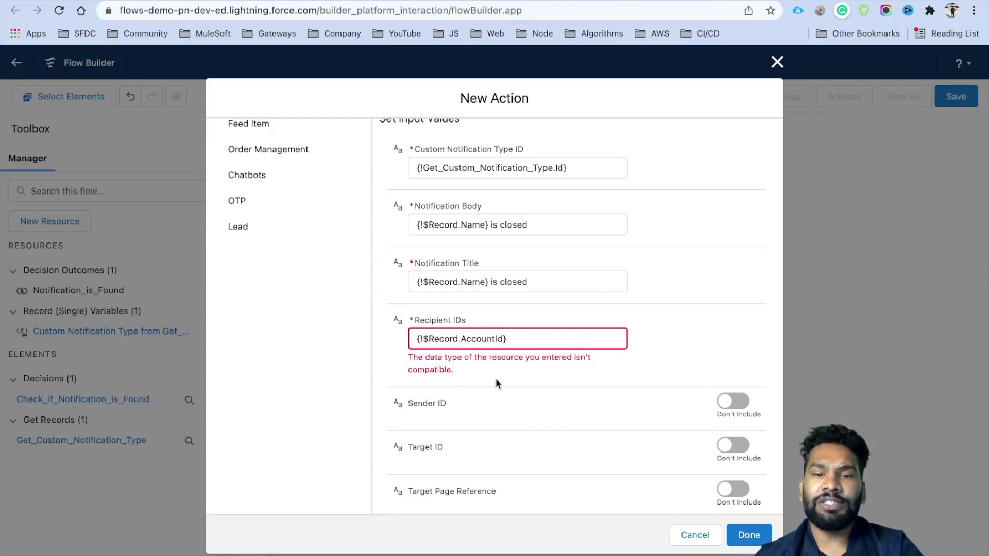
{"action": "left_click_drag", "start_coordinate": [524, 337], "coordinate": [369, 338]}
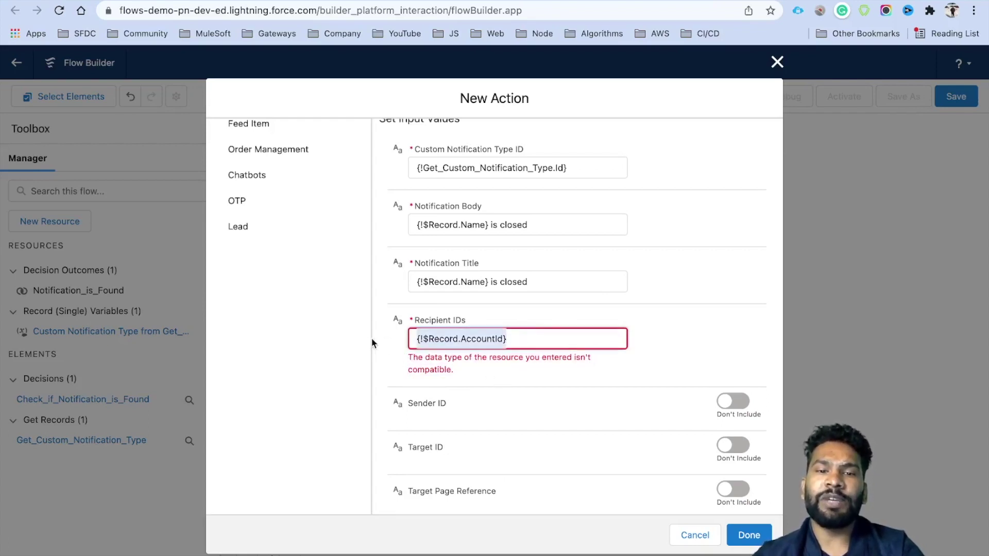
{"action": "key", "text": "BackSpace"}
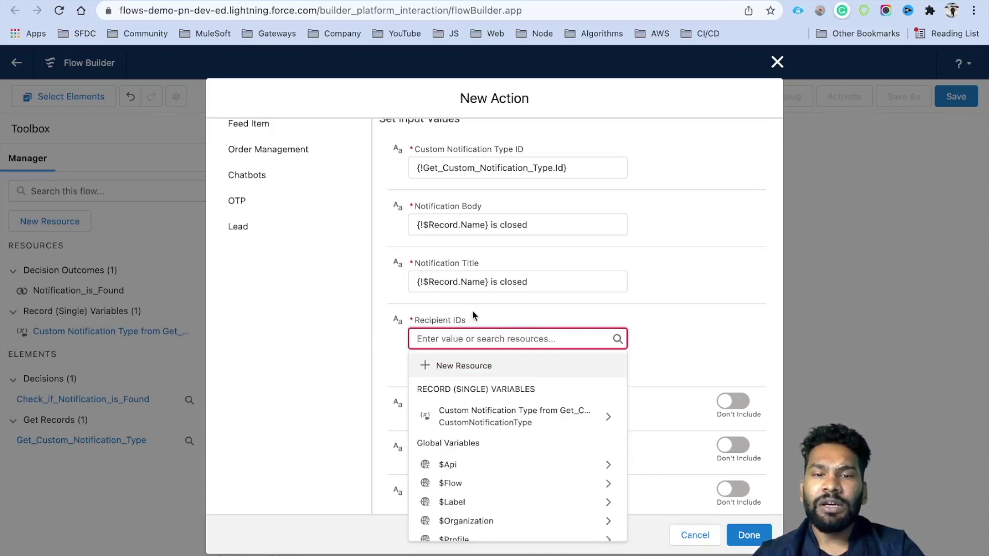
{"action": "left_click", "coordinate": [456, 323]}
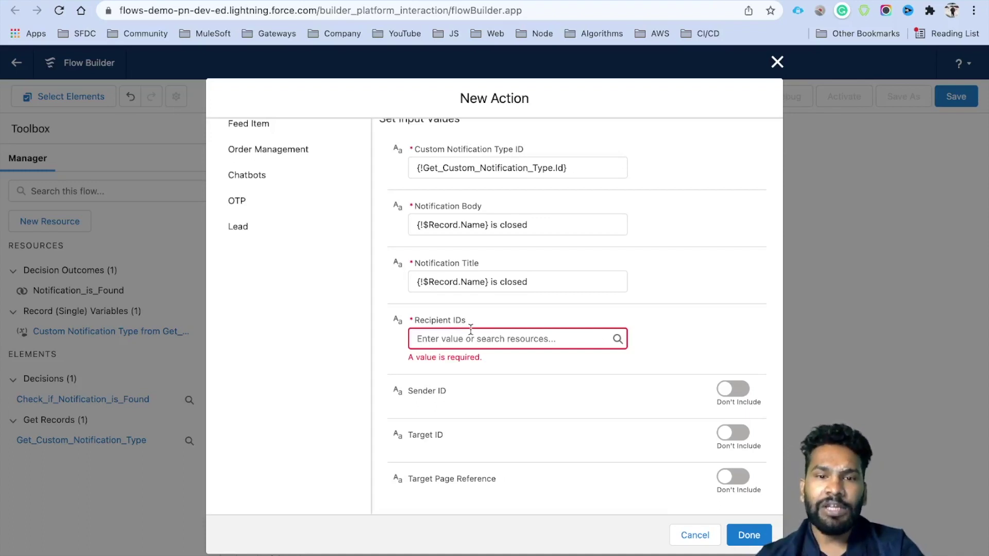
Create a Text variable varAccountIds that allows multiple values, and use it as the action's Recipient IDs
{"action": "left_click", "coordinate": [487, 335]}
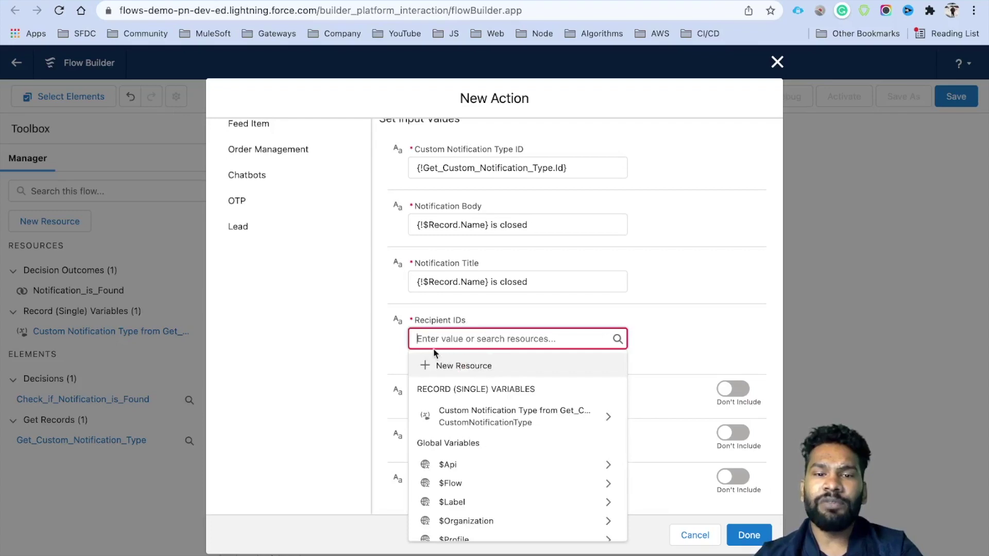
{"action": "left_click", "coordinate": [450, 367]}
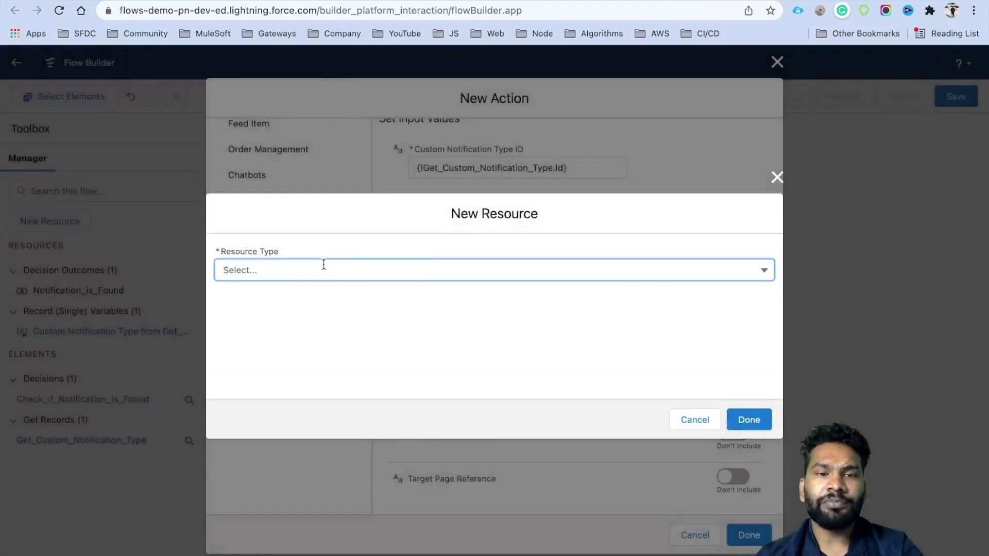
{"action": "left_click", "coordinate": [324, 264]}
{"action": "left_click", "coordinate": [288, 292]}
{"action": "left_click", "coordinate": [284, 294]}
{"action": "type", "text": "varAccountIds"}
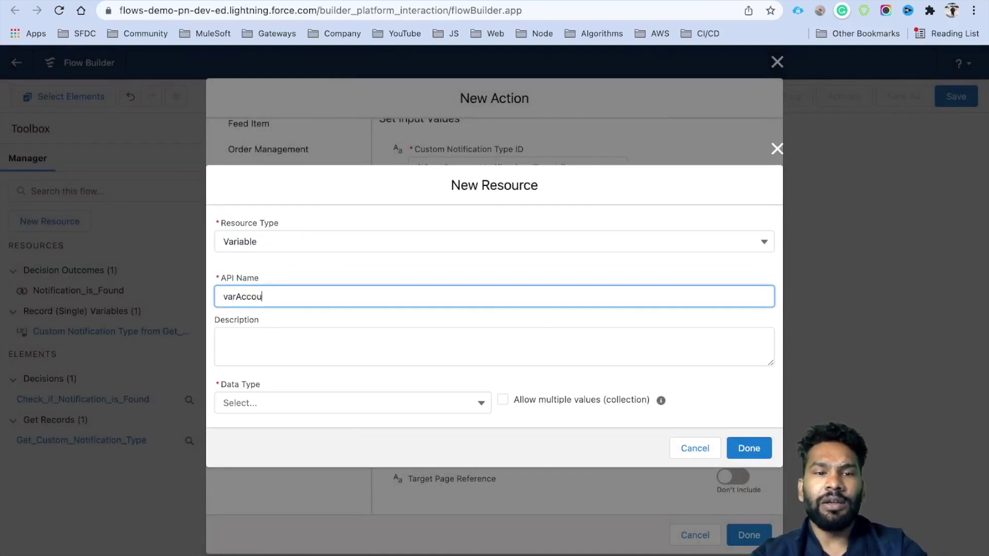
{"action": "left_click", "coordinate": [282, 401]}
{"action": "left_click", "coordinate": [258, 216]}
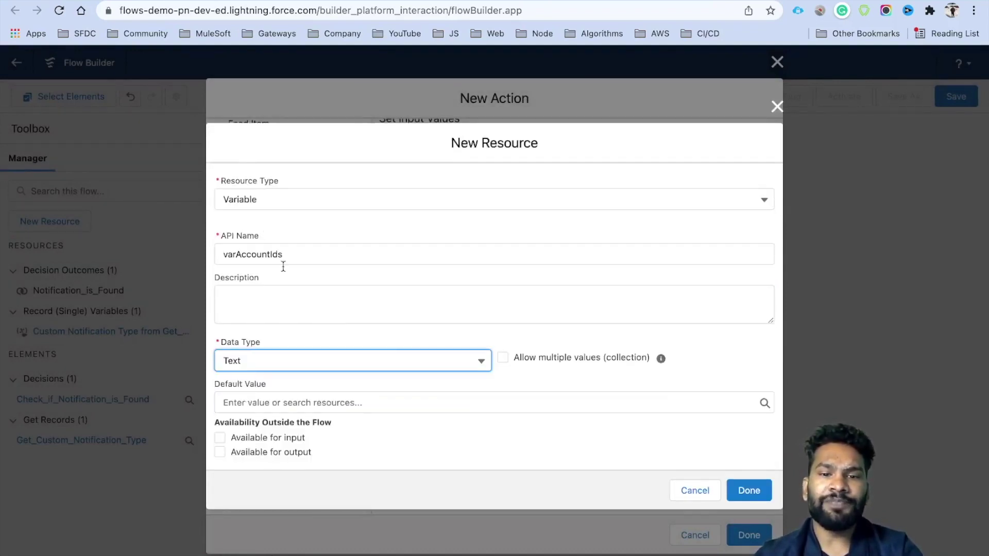
{"action": "left_click", "coordinate": [502, 357]}
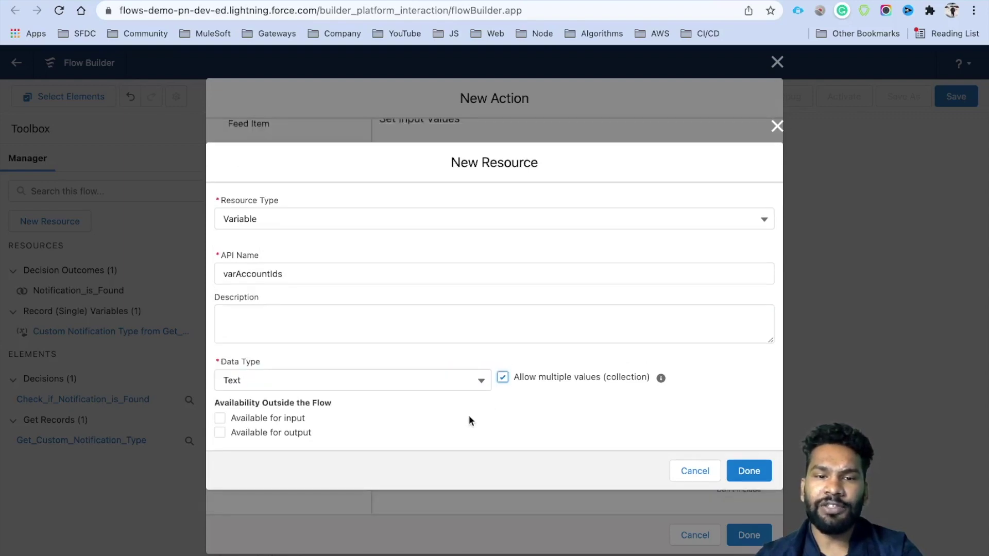
{"action": "left_click", "coordinate": [756, 470]}
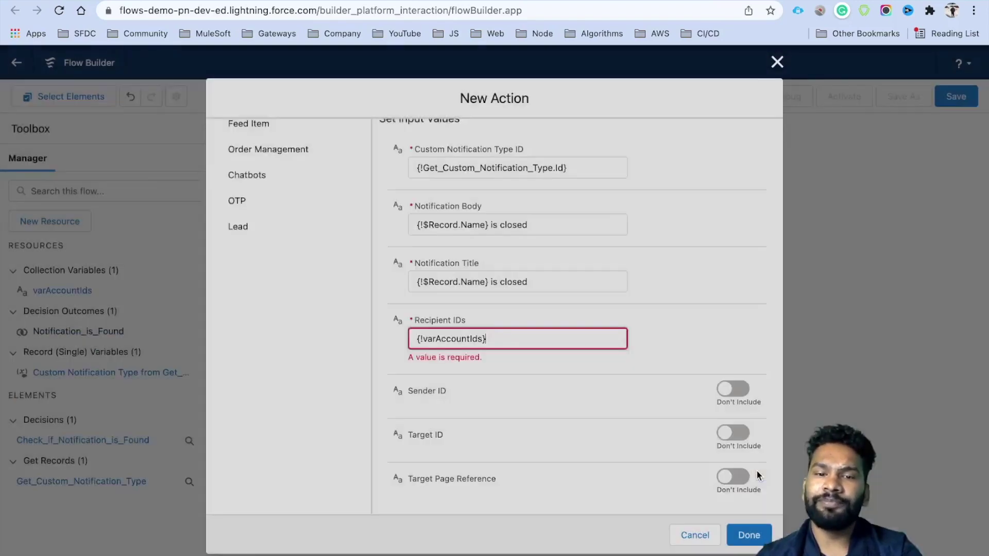
{"action": "left_click_drag", "start_coordinate": [506, 353], "coordinate": [404, 352]}
{"action": "left_click", "coordinate": [696, 353]}
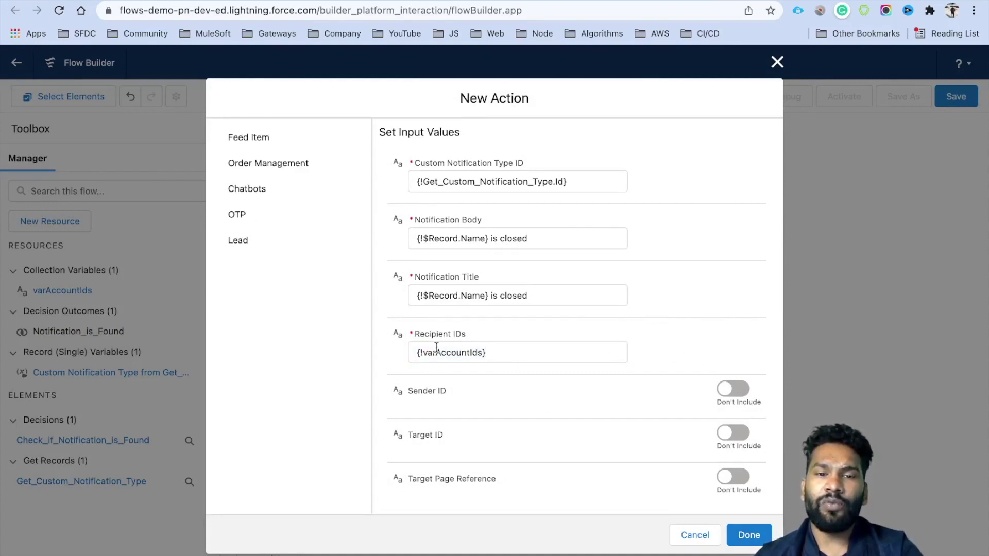
{"action": "double_click", "coordinate": [453, 353]}
{"action": "left_click", "coordinate": [517, 333]}
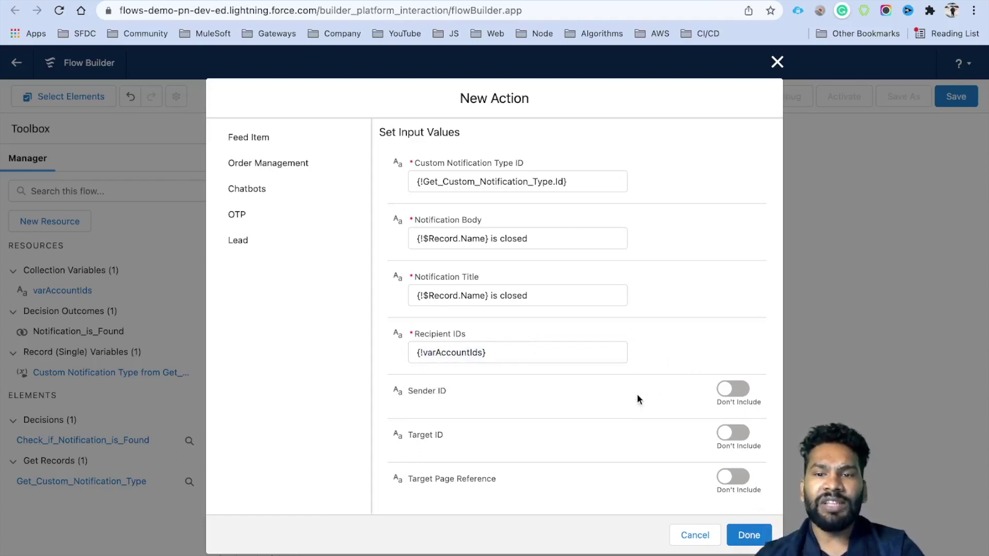
Include the Sender ID in the notification action and set it to {!$Record.OwnerId}
{"action": "left_click", "coordinate": [733, 388]}
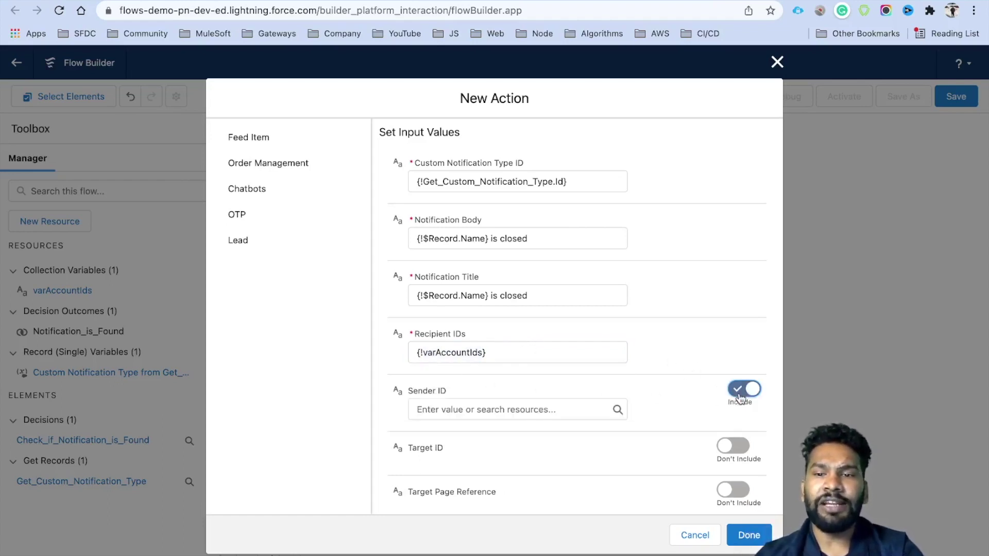
{"action": "scroll", "coordinate": [592, 382], "scroll_direction": "down", "scroll_amount": 1}
{"action": "left_click", "coordinate": [525, 402]}
{"action": "type", "text": "Rec"}
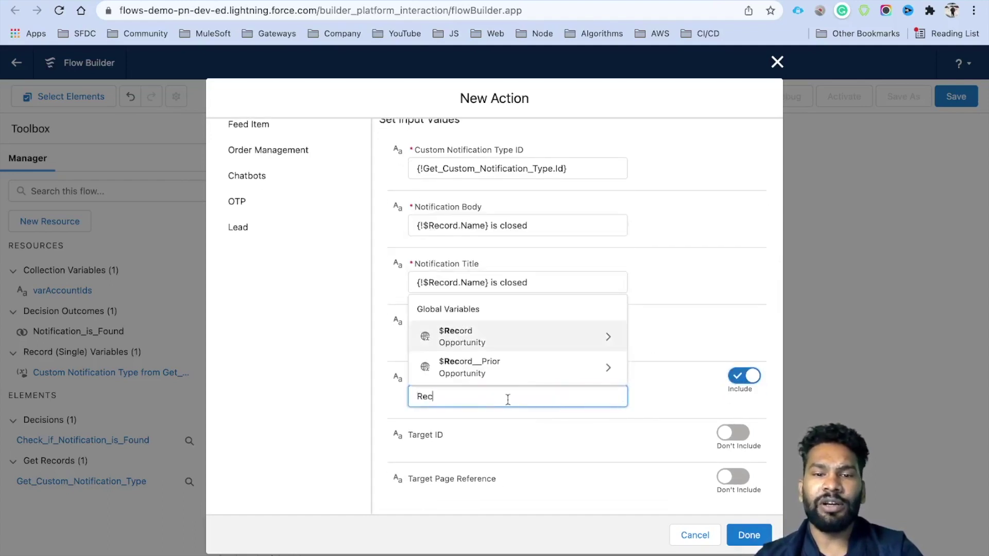
{"action": "left_click", "coordinate": [466, 342]}
{"action": "type", "text": "Own"}
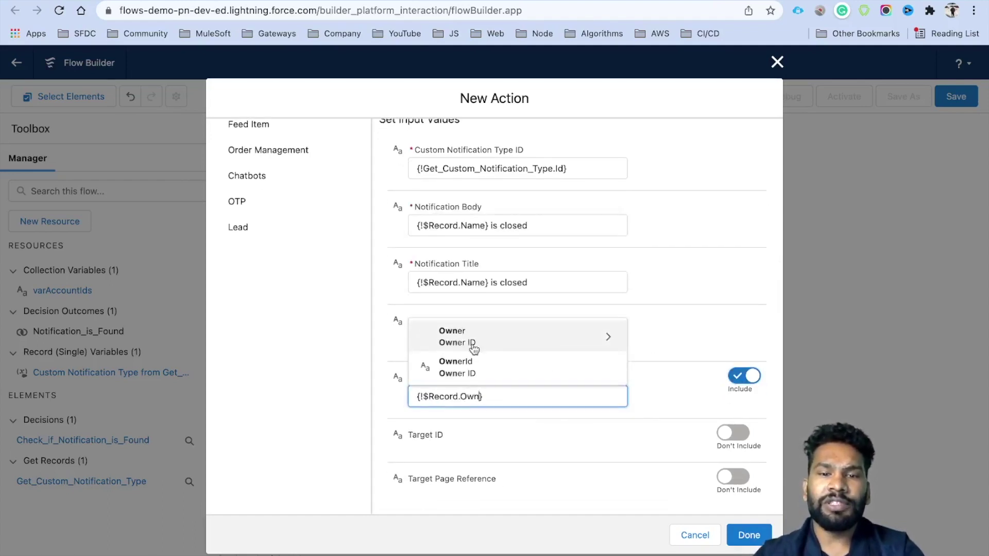
{"action": "left_click", "coordinate": [481, 367]}
{"action": "left_click", "coordinate": [641, 379]}
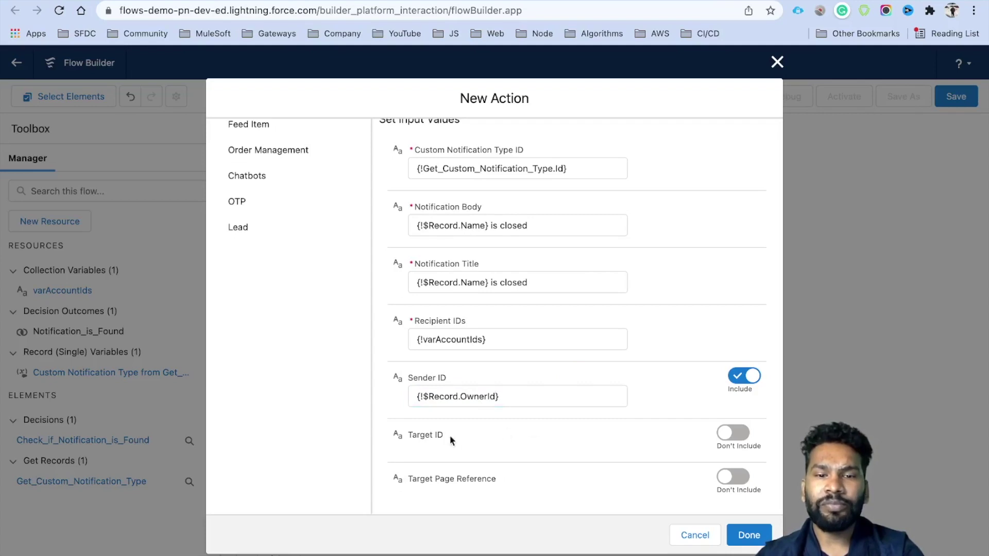
Include the Target ID in the notification action and set it to {!$Record.Id}
{"action": "left_click", "coordinate": [733, 432]}
{"action": "left_click", "coordinate": [509, 455]}
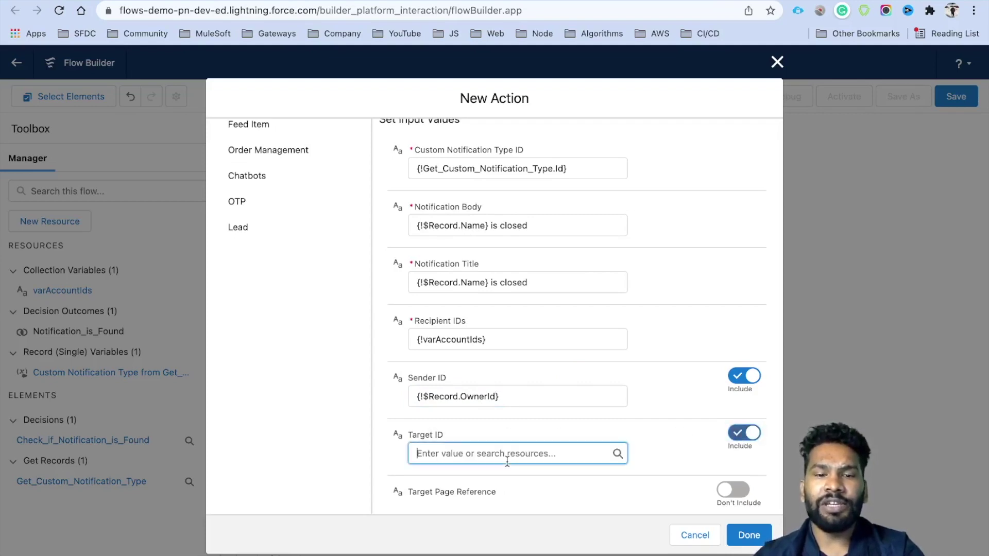
{"action": "type", "text": "Rec"}
{"action": "left_click", "coordinate": [494, 393]}
{"action": "type", "text": "Id"}
{"action": "left_click", "coordinate": [648, 436]}
Include the Target Page Reference set to {!$Record.Id}, and finish the notification action
{"action": "scroll", "coordinate": [669, 440], "scroll_direction": "down", "scroll_amount": 1}
{"action": "left_click", "coordinate": [730, 477]}
{"action": "scroll", "coordinate": [730, 477], "scroll_direction": "down", "scroll_amount": 1}
{"action": "left_click", "coordinate": [497, 484]}
{"action": "type", "text": "Rec"}
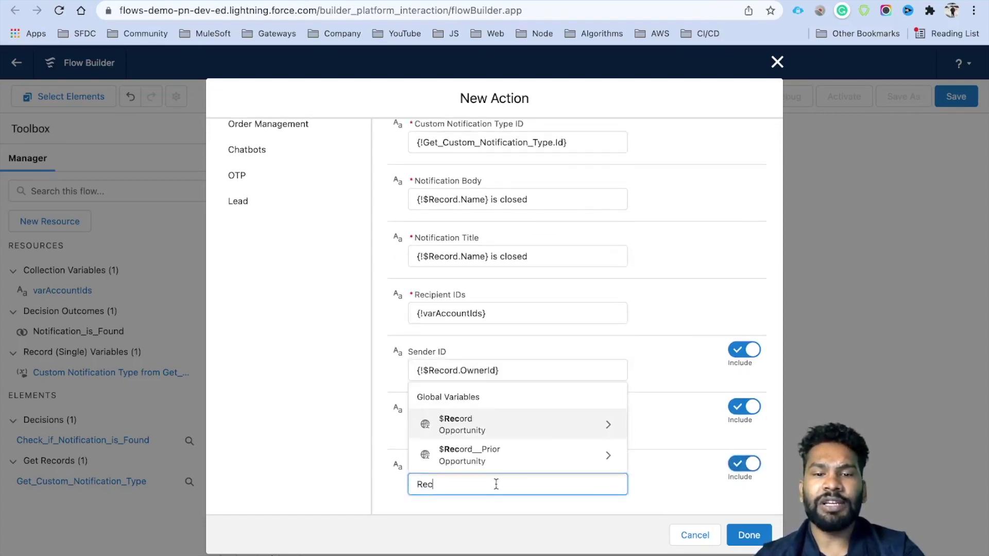
{"action": "left_click", "coordinate": [489, 428]}
{"action": "type", "text": "Id"}
{"action": "left_click", "coordinate": [681, 460]}
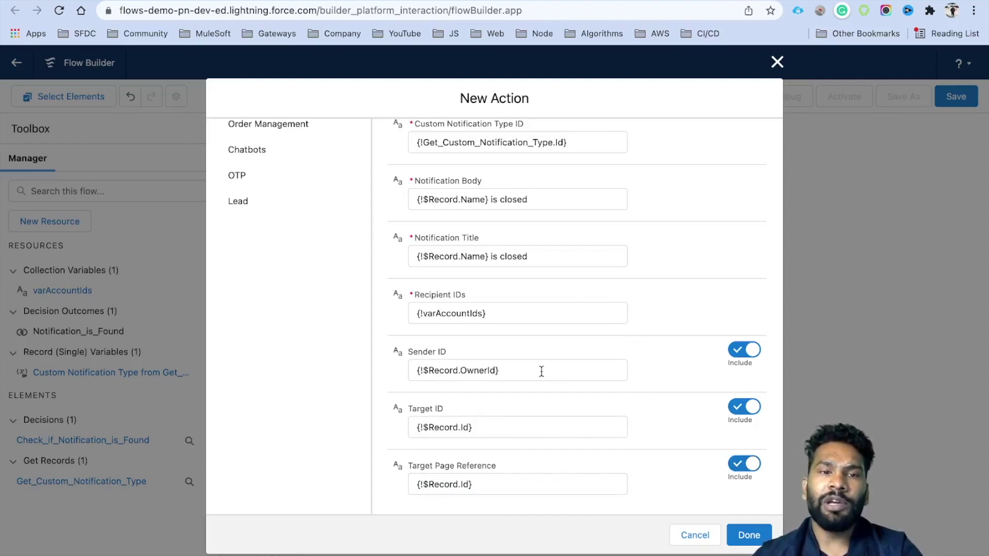
{"action": "scroll", "coordinate": [541, 372], "scroll_direction": "up", "scroll_amount": 5}
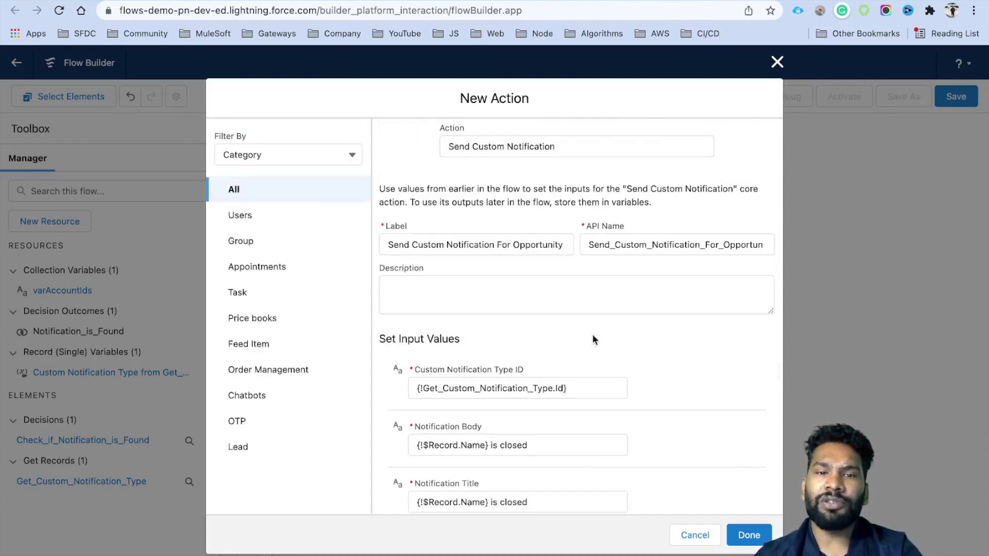
{"action": "scroll", "coordinate": [593, 336], "scroll_direction": "down", "scroll_amount": 5}
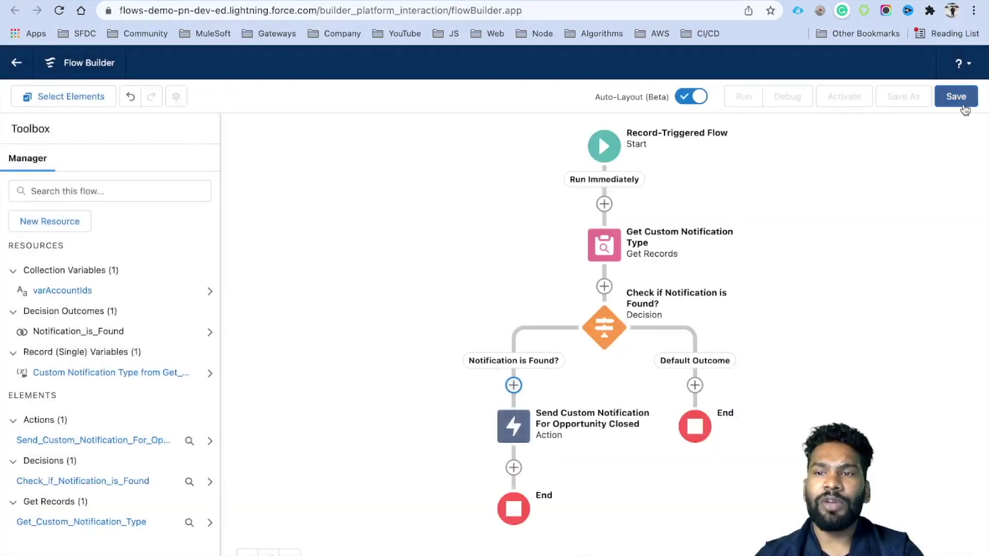
Save the flow with the label Send Custom Notification - Opportunity is Closed
{"action": "left_click", "coordinate": [956, 97]}
{"action": "type", "text": "Send Custom Notification - Opportunity is Closed"}
{"action": "key", "text": "Tab"}
{"action": "left_click", "coordinate": [448, 277]}
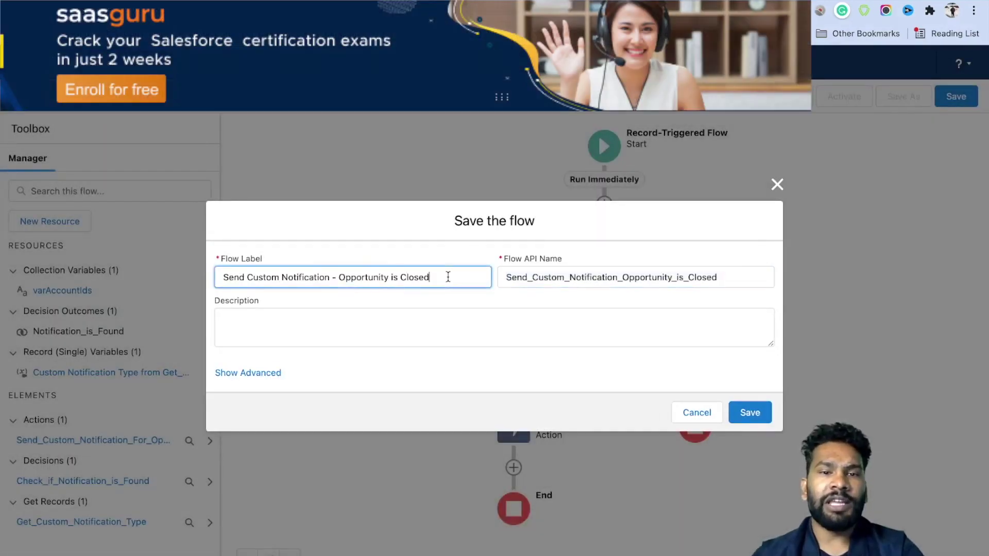
{"action": "key", "text": "ctrl+a"}
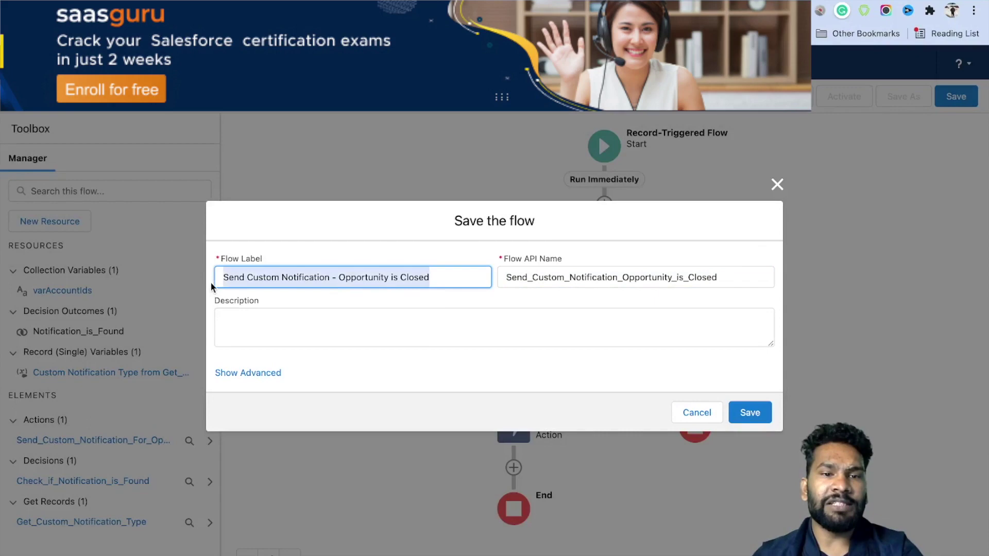
{"action": "left_click", "coordinate": [329, 277]}
{"action": "left_click", "coordinate": [750, 412]}
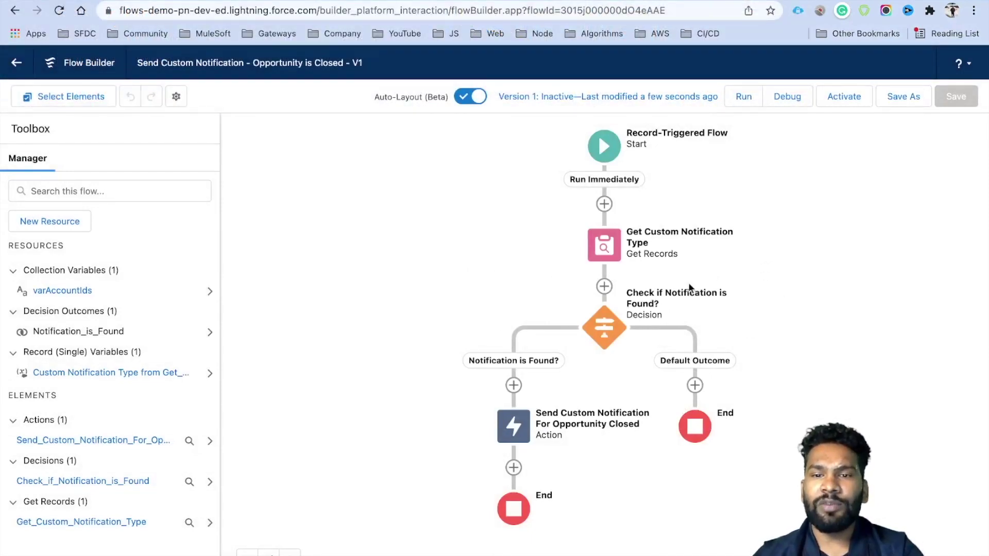
Insert an Assignment labelled Add AccountId to the List before the notification action on the Notification is Found? path
{"action": "left_click_drag", "start_coordinate": [758, 306], "coordinate": [735, 301]}
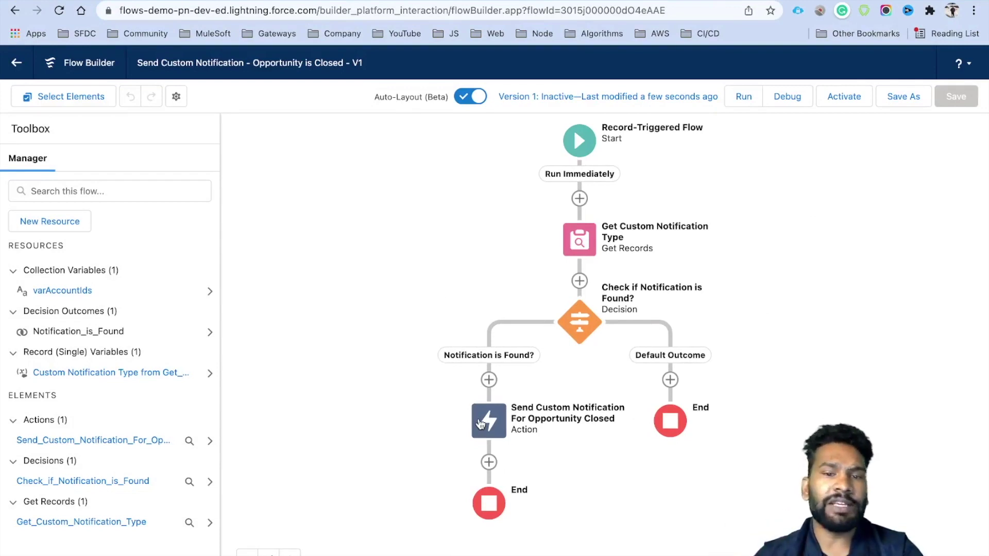
{"action": "left_click", "coordinate": [489, 380]}
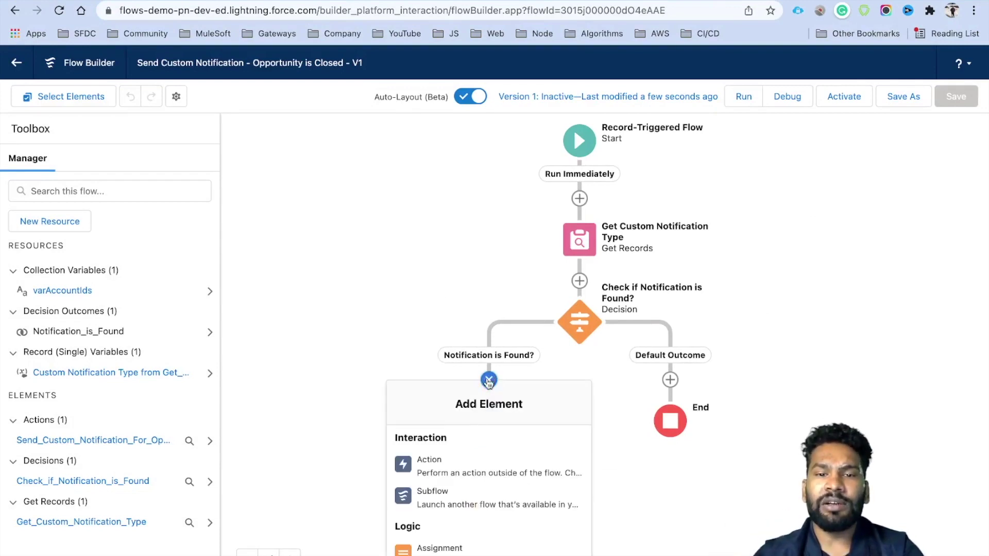
{"action": "left_click", "coordinate": [572, 379]}
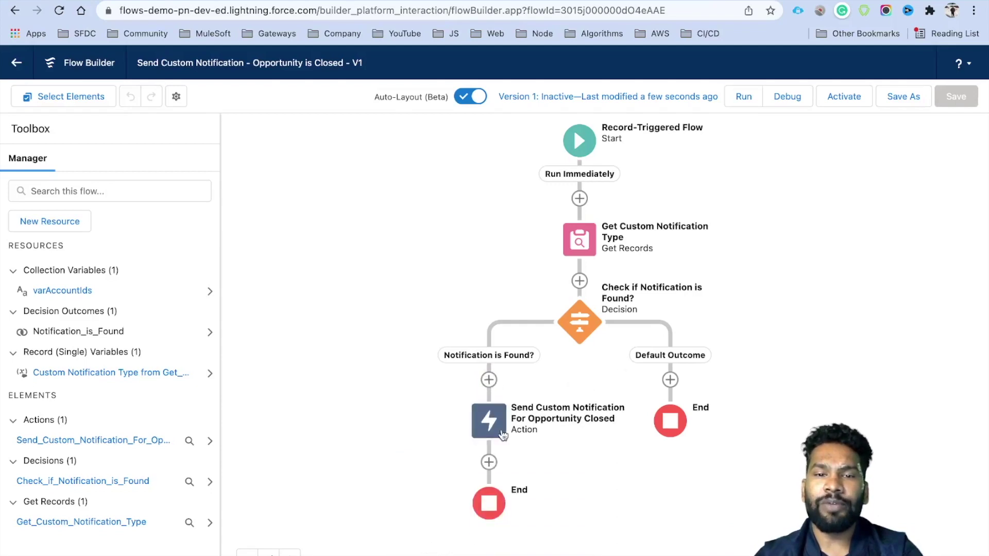
{"action": "left_click", "coordinate": [494, 380]}
{"action": "scroll", "coordinate": [475, 459], "scroll_direction": "down", "scroll_amount": 2}
{"action": "left_click", "coordinate": [441, 498]}
{"action": "left_click", "coordinate": [300, 228]}
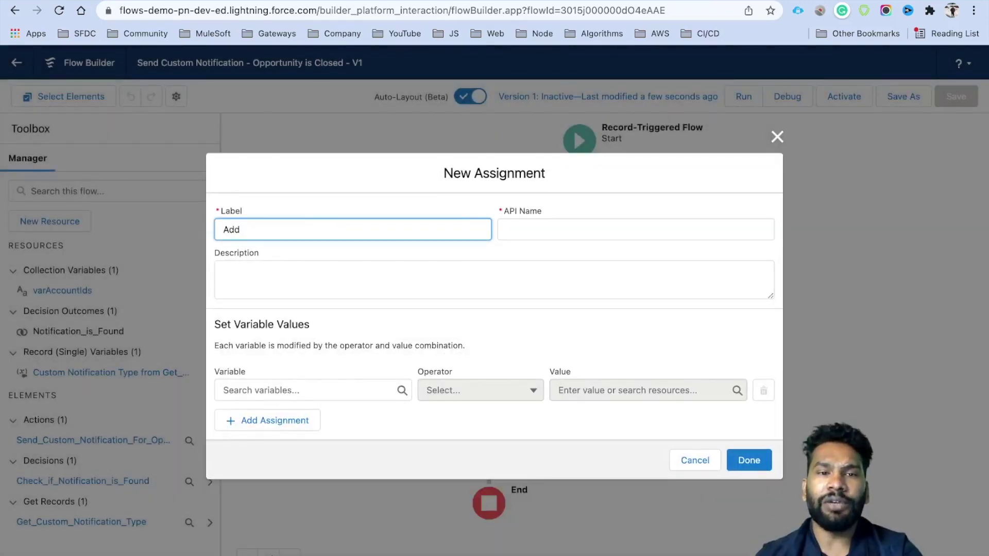
{"action": "type", "text": "Add AccountId to the List"}
{"action": "key", "text": "Tab"}
{"action": "key", "text": "shift+Tab"}
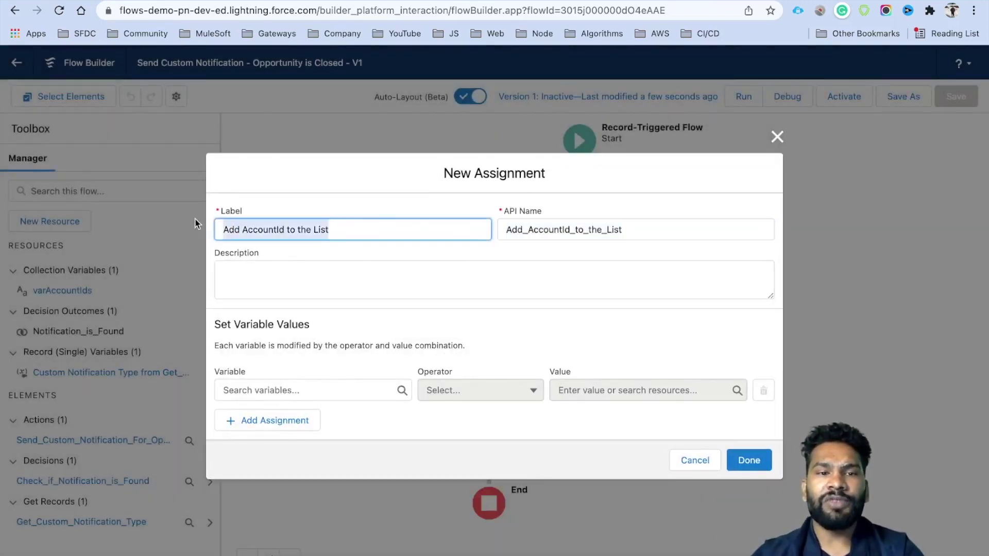
Set the assignment to add {!$Record.AccountId} to varAccountIds, then finish it and save the flow
{"action": "left_click", "coordinate": [305, 390]}
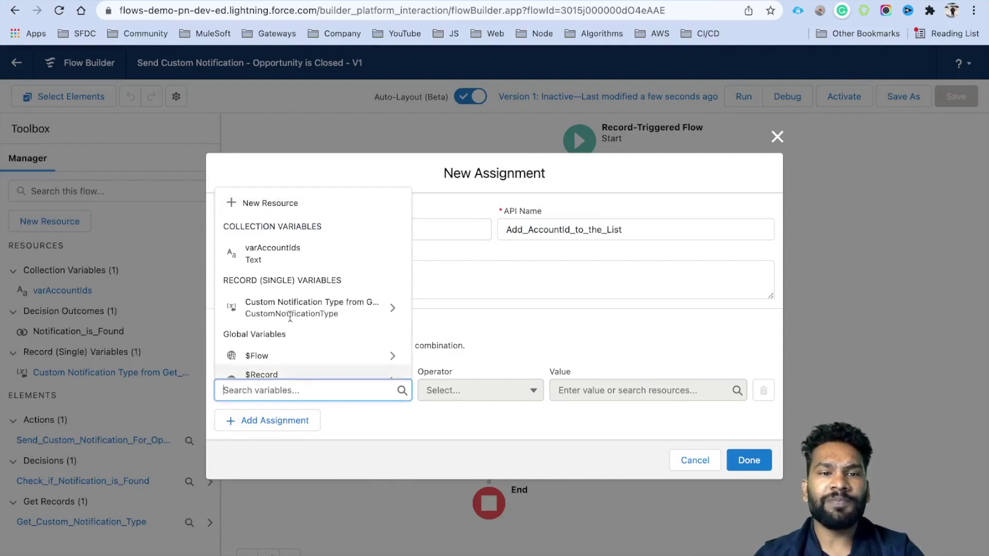
{"action": "left_click", "coordinate": [303, 254]}
{"action": "left_click", "coordinate": [439, 390]}
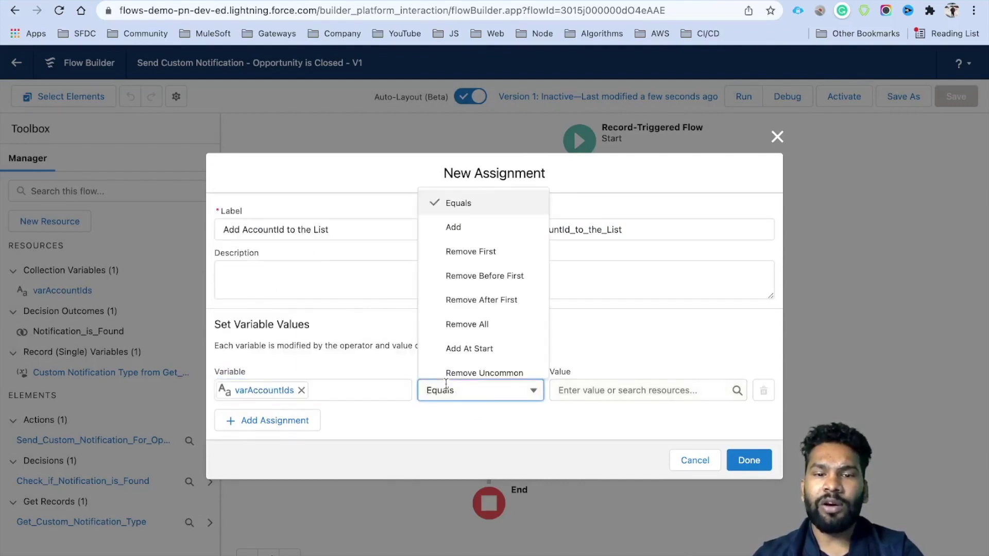
{"action": "left_click", "coordinate": [476, 235]}
{"action": "left_click", "coordinate": [593, 396]}
{"action": "type", "text": "$Rec"}
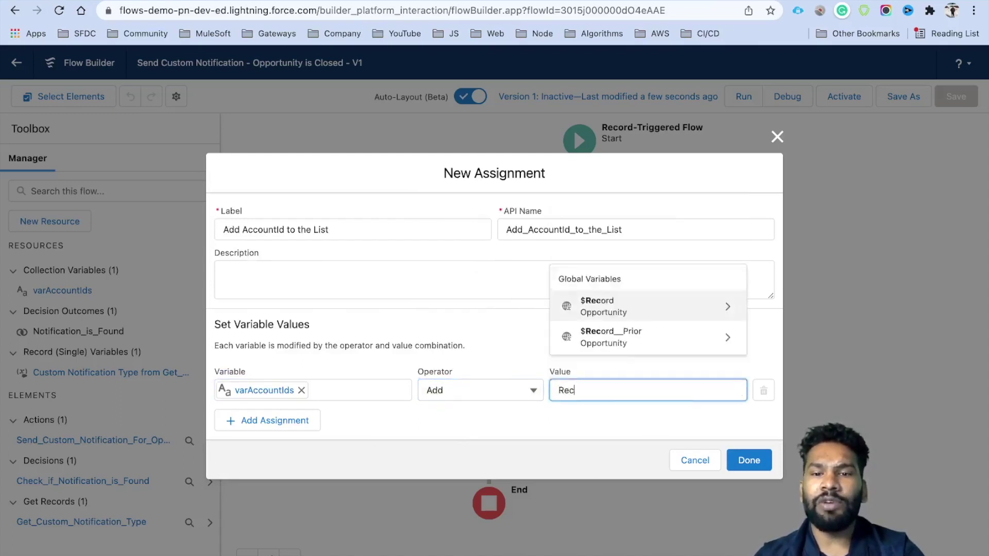
{"action": "left_click", "coordinate": [618, 325]}
{"action": "type", "text": "Accoun"}
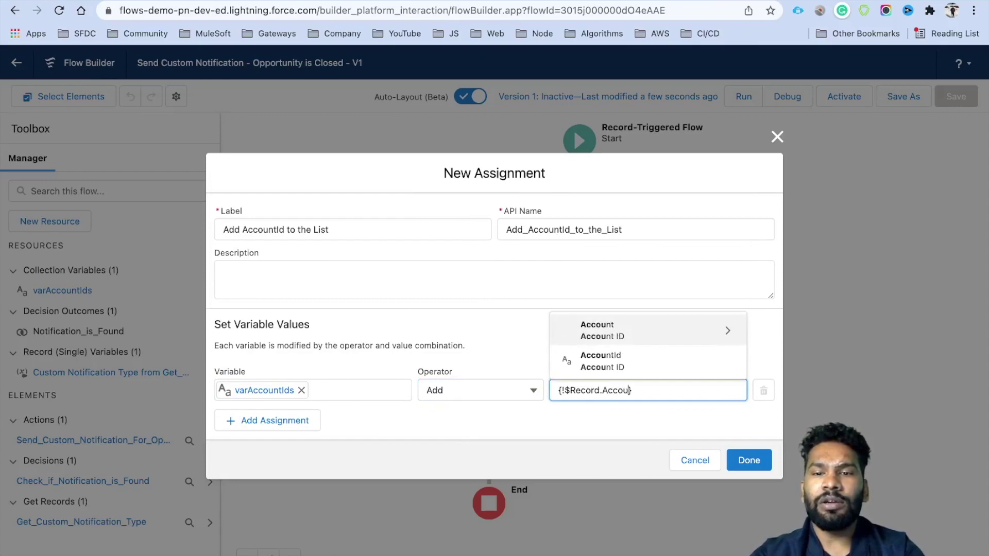
{"action": "left_click", "coordinate": [635, 366]}
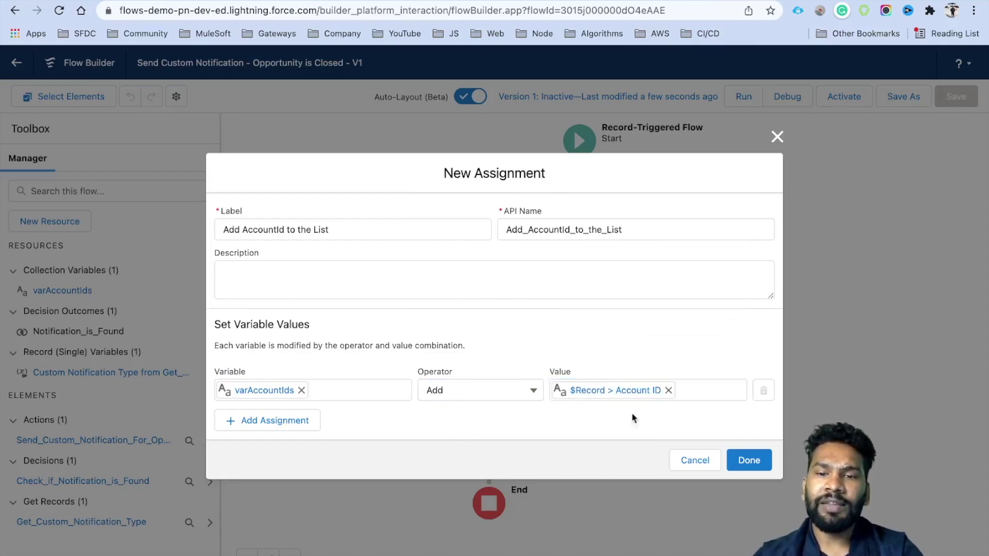
{"action": "left_click", "coordinate": [751, 460]}
{"action": "left_click_drag", "start_coordinate": [615, 460], "coordinate": [603, 422]}
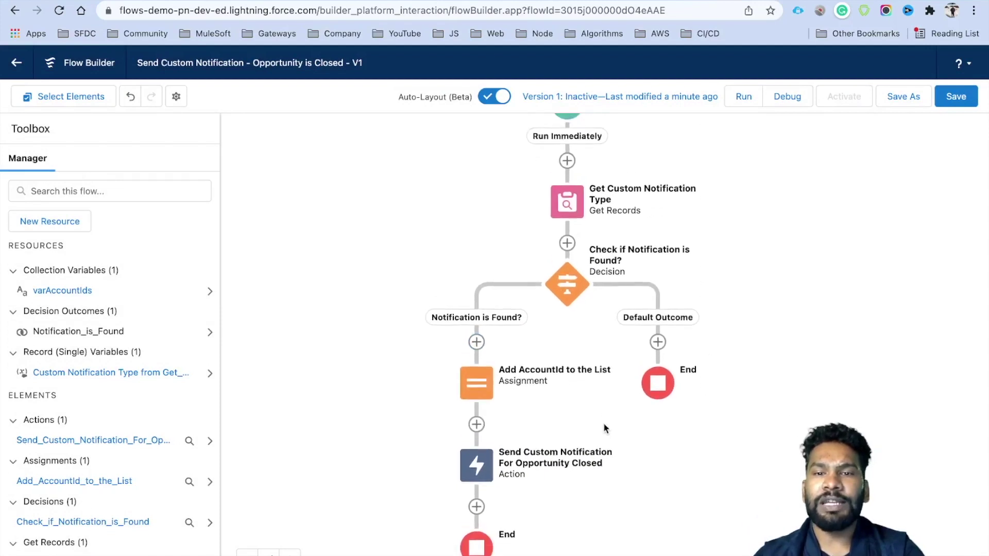
{"action": "left_click", "coordinate": [955, 98]}
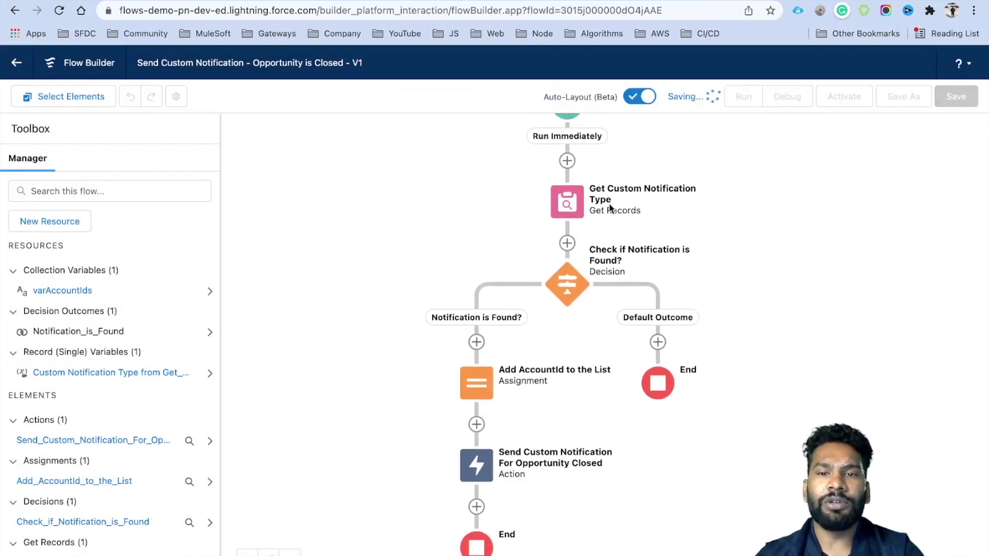
Add fault paths to the Get Custom Notification Type and Send Custom Notification For Opportunity Closed elements, and save the flow
{"action": "left_click", "coordinate": [569, 206]}
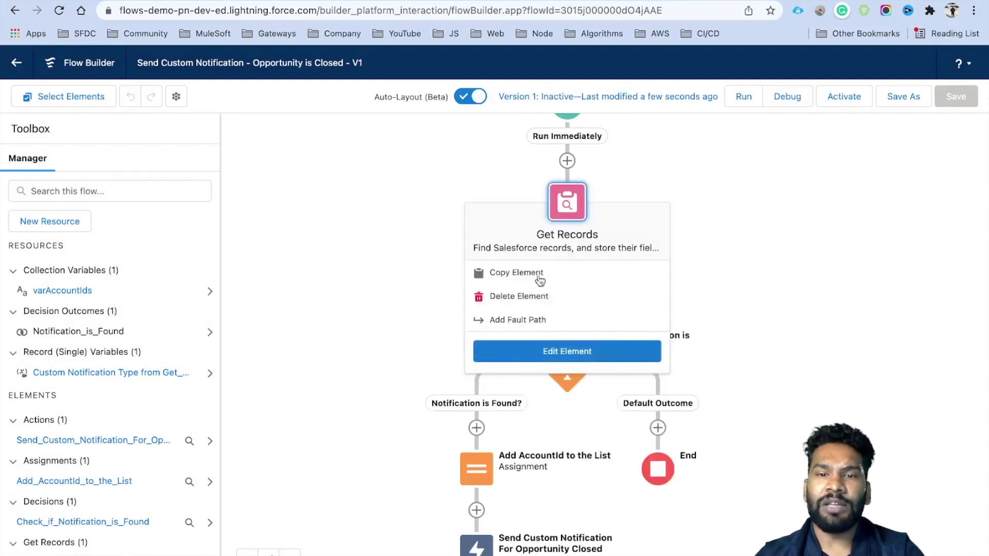
{"action": "left_click", "coordinate": [527, 319]}
{"action": "scroll", "coordinate": [751, 348], "scroll_direction": "down", "scroll_amount": 4}
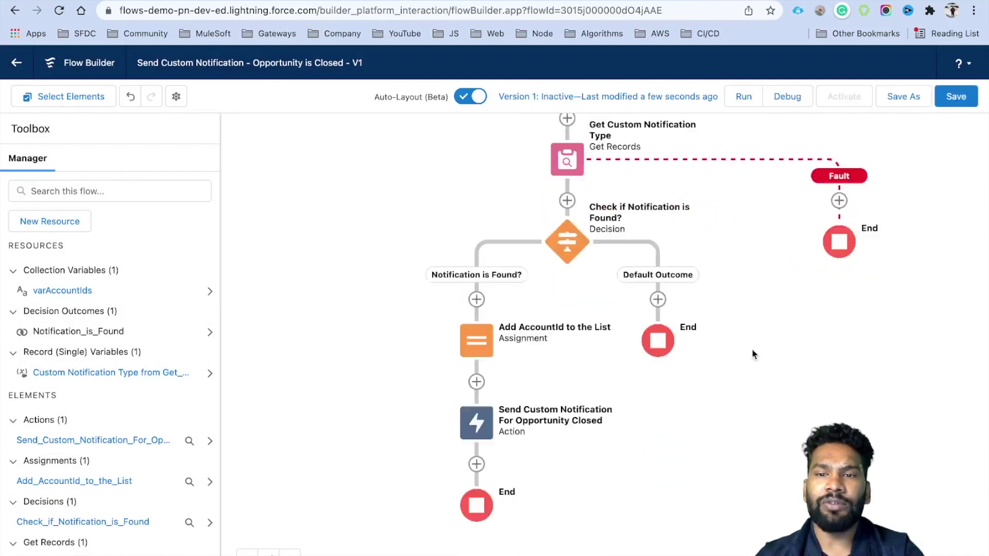
{"action": "left_click", "coordinate": [477, 379]}
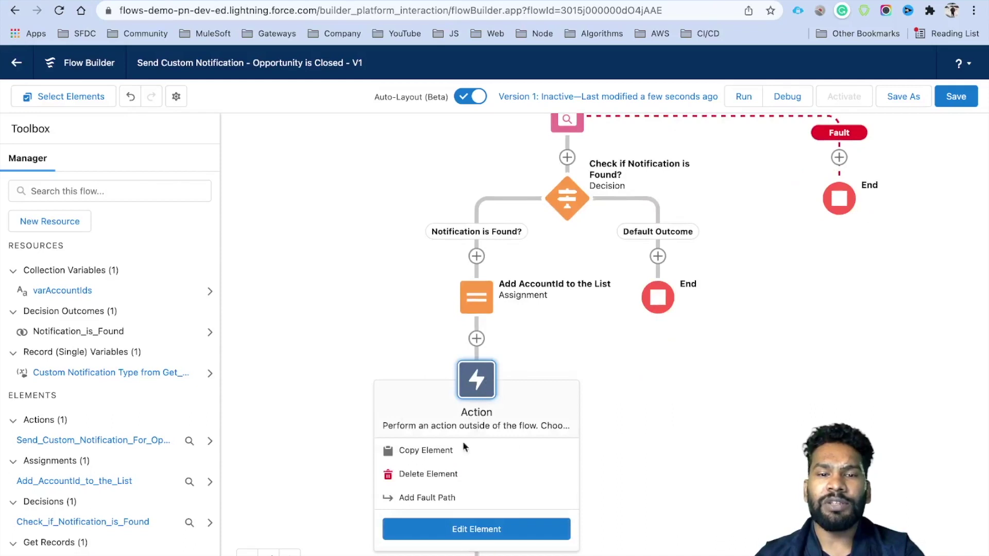
{"action": "left_click", "coordinate": [435, 496]}
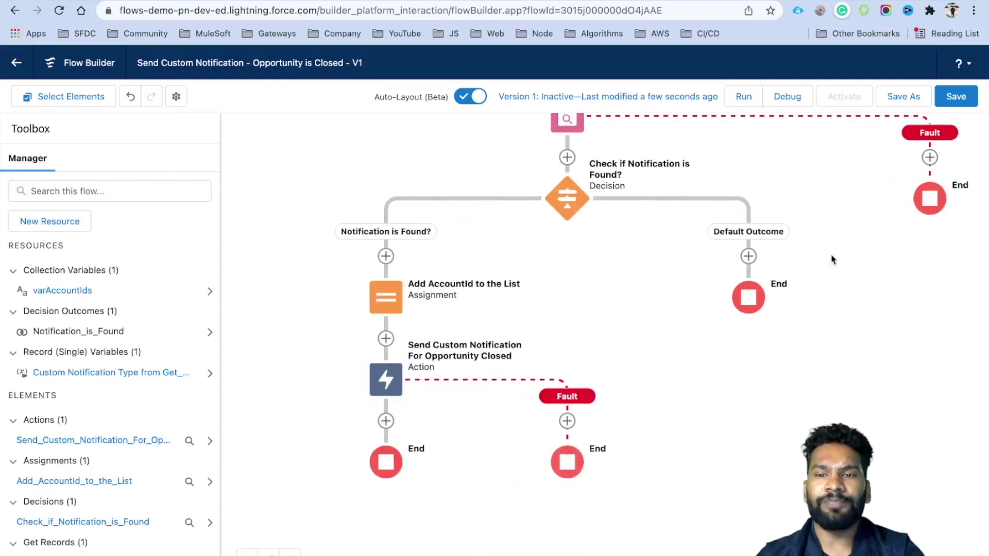
{"action": "scroll", "coordinate": [820, 302], "scroll_direction": "up", "scroll_amount": 2}
{"action": "left_click", "coordinate": [955, 97]}
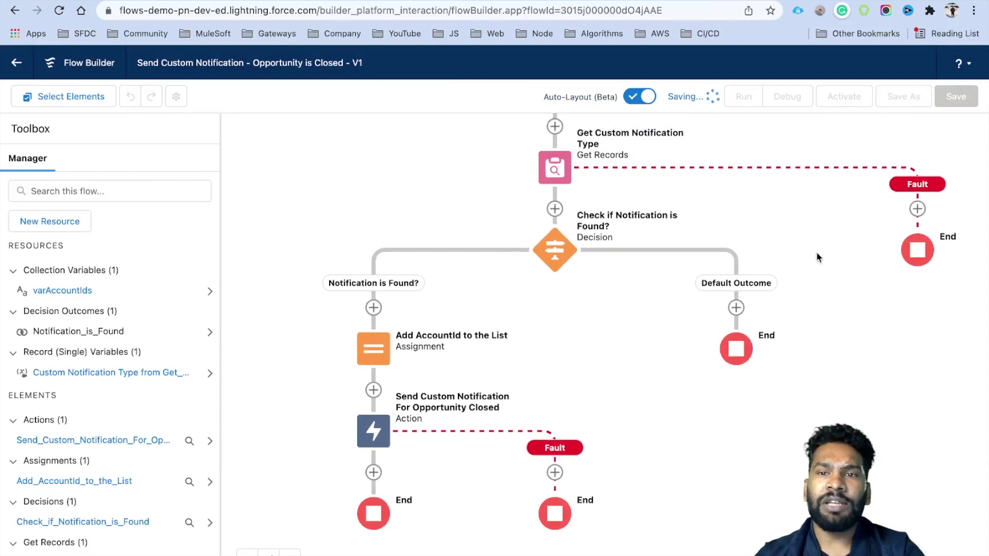
{"action": "left_click_drag", "start_coordinate": [815, 272], "coordinate": [816, 286]}
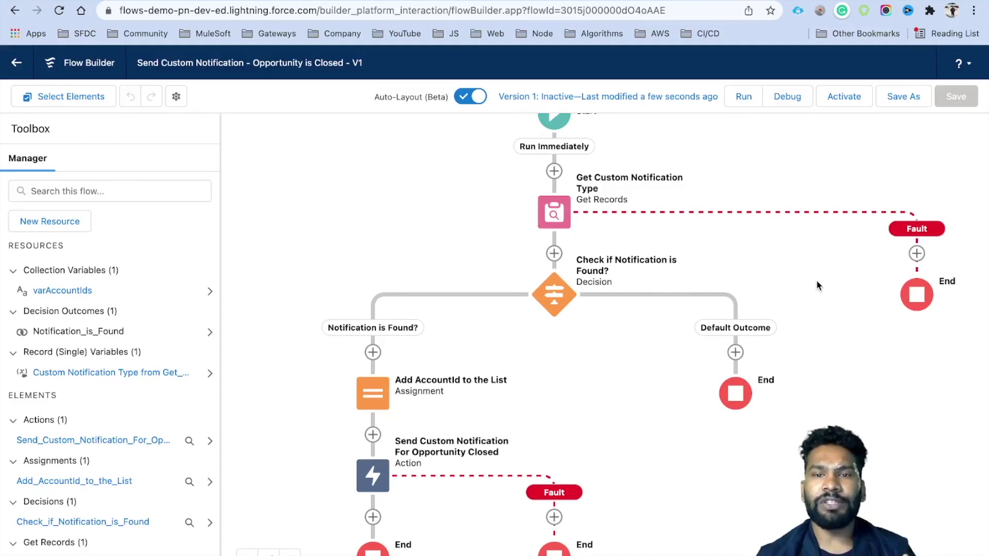
Switch to the Grand Hotels & Resorts Ltd account record and start adding account team members
{"action": "left_click", "coordinate": [318, 1]}
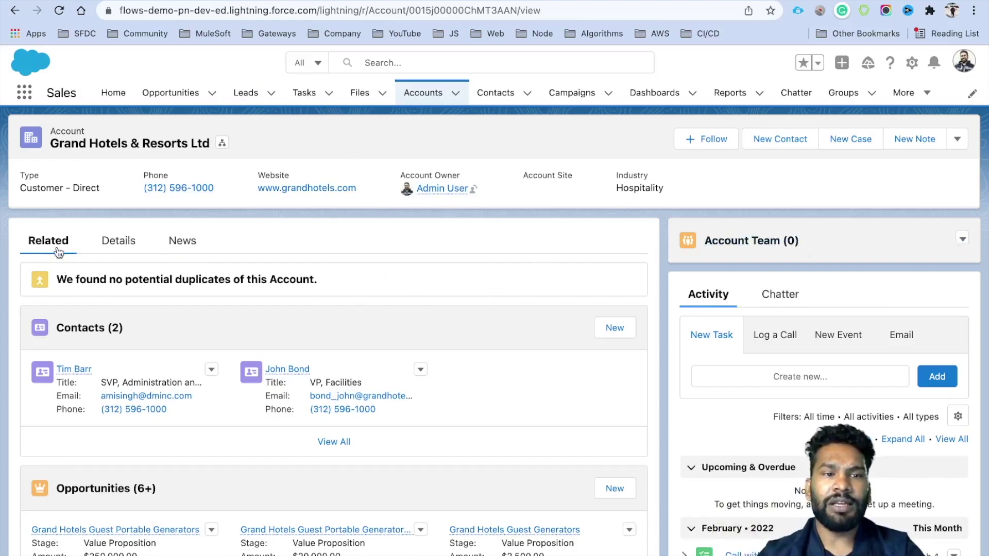
{"action": "scroll", "coordinate": [245, 372], "scroll_direction": "down", "scroll_amount": 10}
{"action": "scroll", "coordinate": [245, 376], "scroll_direction": "down", "scroll_amount": 8}
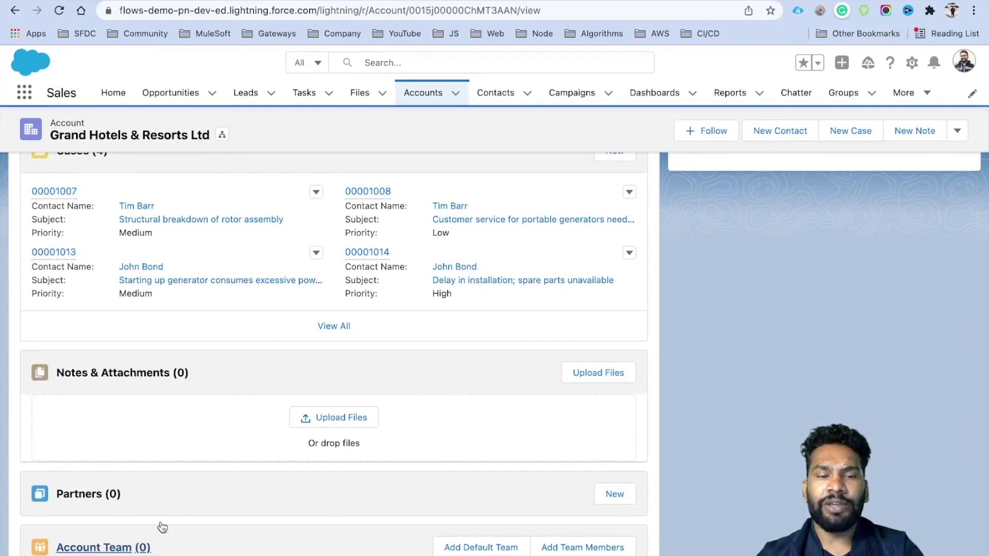
{"action": "scroll", "coordinate": [538, 421], "scroll_direction": "up", "scroll_amount": 15}
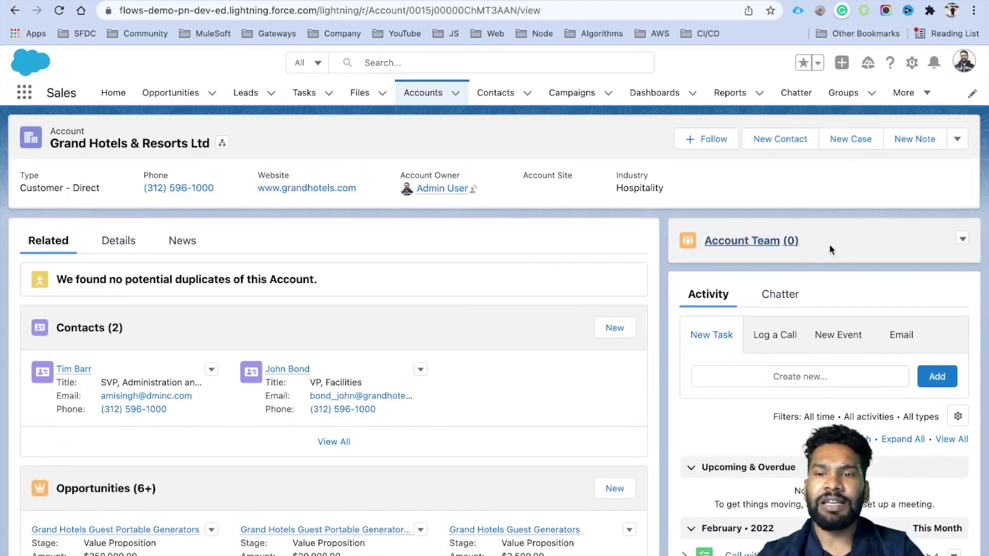
{"action": "left_click", "coordinate": [961, 239]}
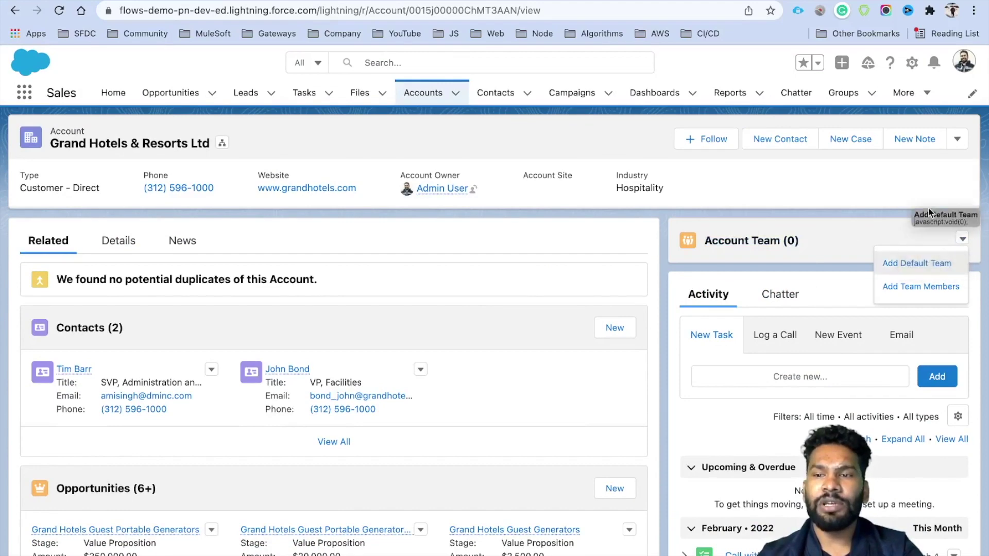
{"action": "left_click", "coordinate": [926, 286]}
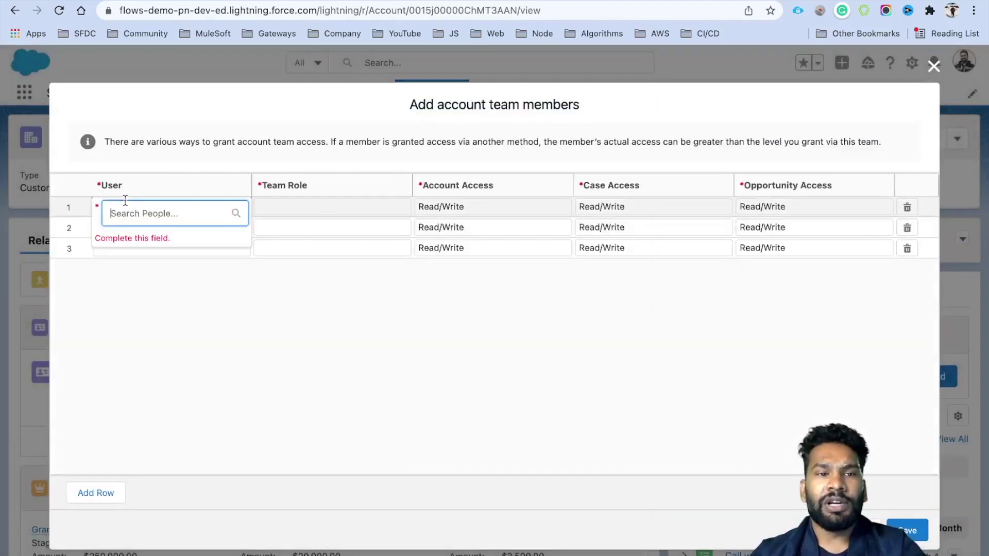
Choose Admin User, Flow Admin One and Integration User as the three account team members
{"action": "left_click", "coordinate": [164, 246]}
{"action": "left_click", "coordinate": [137, 227]}
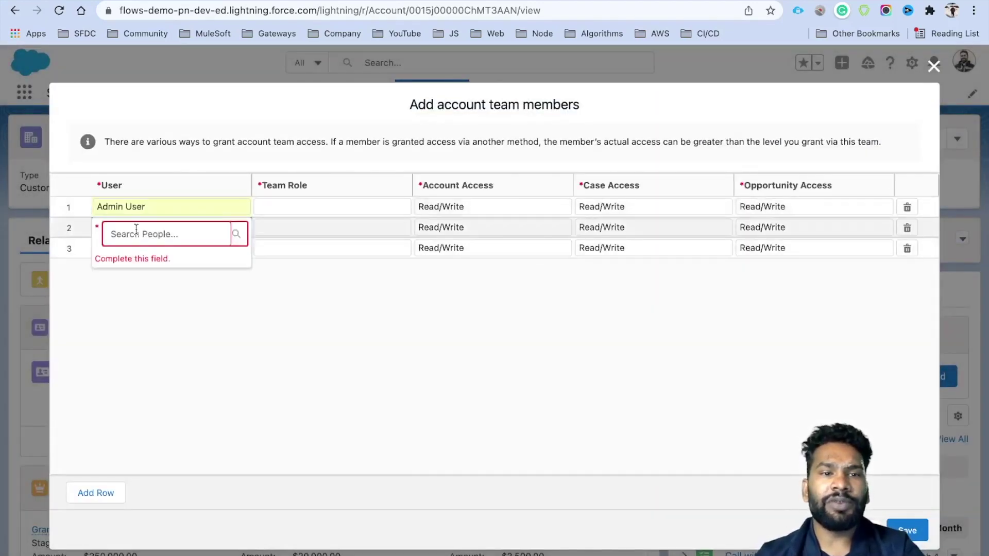
{"action": "left_click", "coordinate": [169, 293]}
{"action": "left_click", "coordinate": [150, 250]}
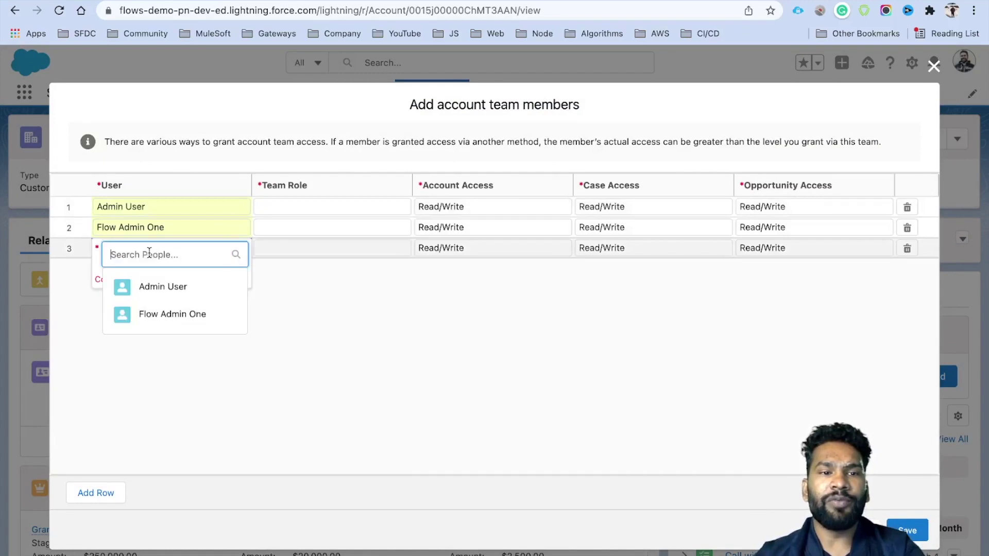
{"action": "type", "text": "Inte"}
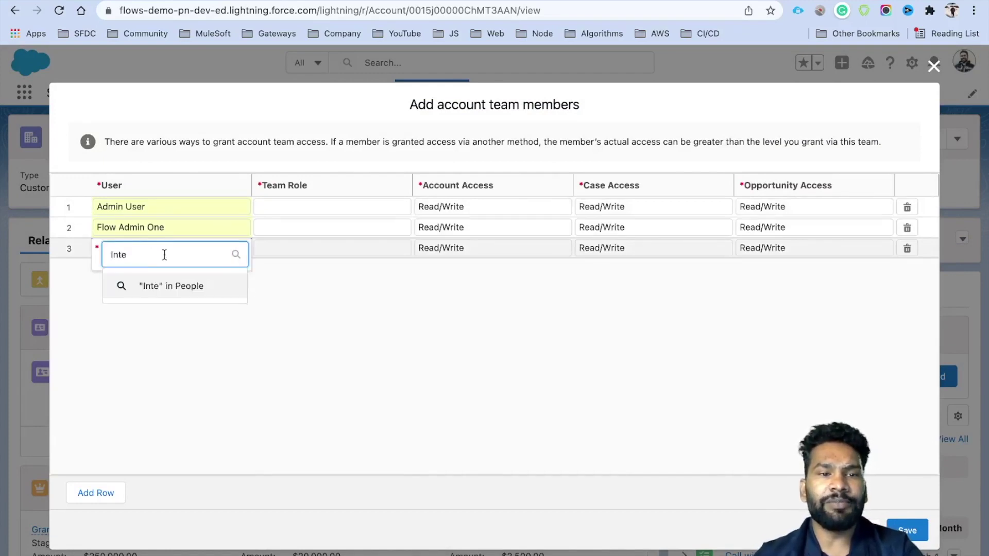
{"action": "left_click", "coordinate": [163, 287]}
Assign the team roles Account Manager, Executive Sponsor and Pre-Sales Consultant in row order, and save the account team
{"action": "left_click", "coordinate": [327, 211]}
{"action": "left_click", "coordinate": [327, 219]}
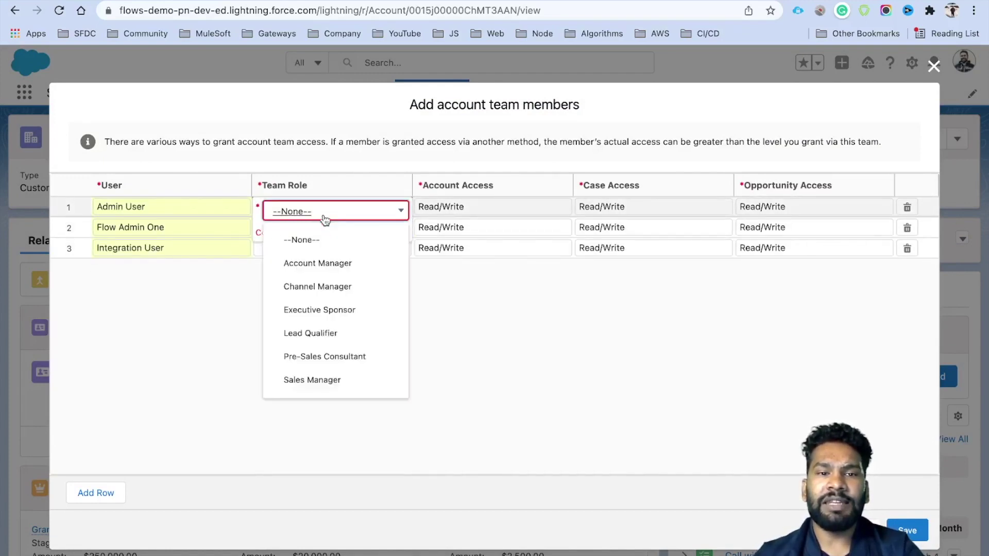
{"action": "left_click", "coordinate": [326, 262]}
{"action": "left_click", "coordinate": [299, 231]}
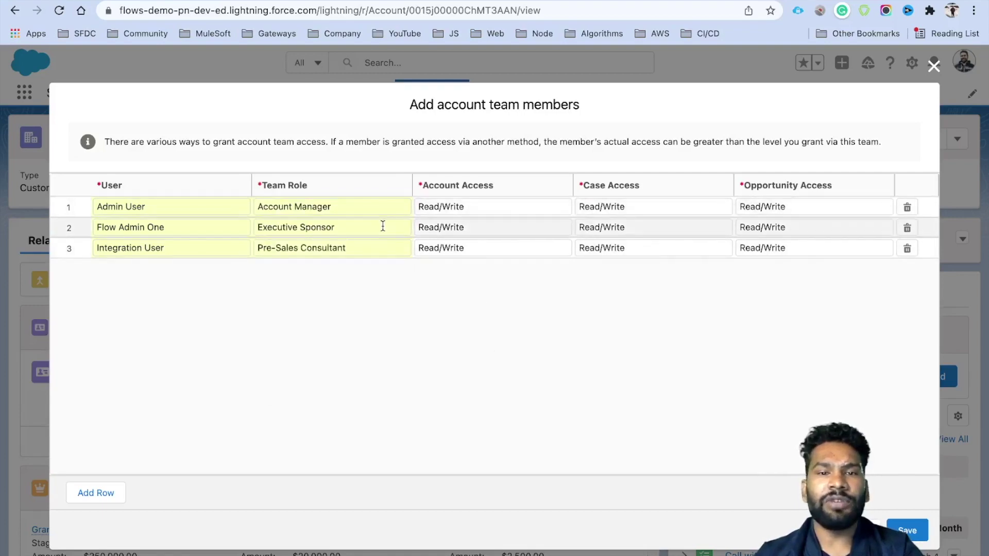
{"action": "left_click", "coordinate": [909, 530]}
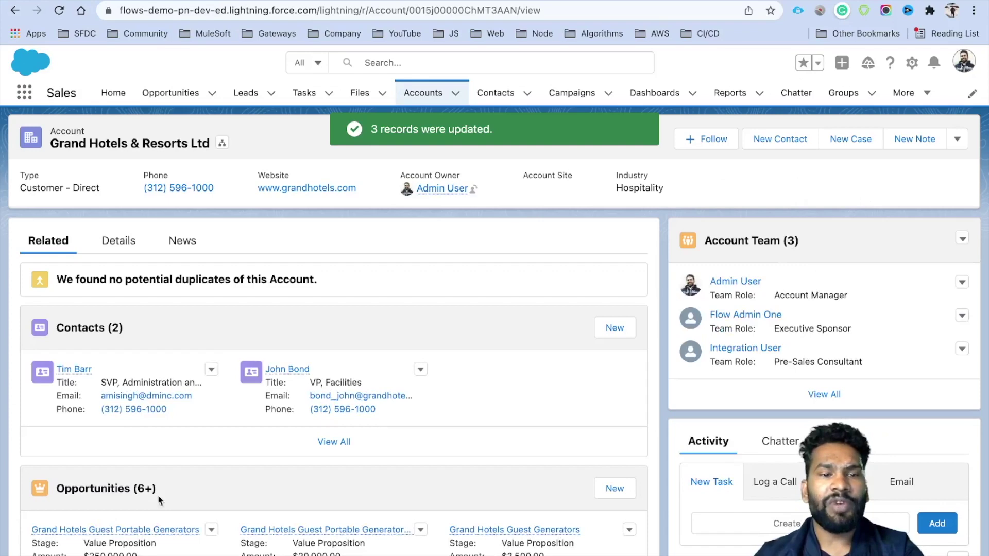
Open the Grand Hotels Generator Installations opportunity from the account's related opportunities
{"action": "scroll", "coordinate": [105, 457], "scroll_direction": "down", "scroll_amount": 3}
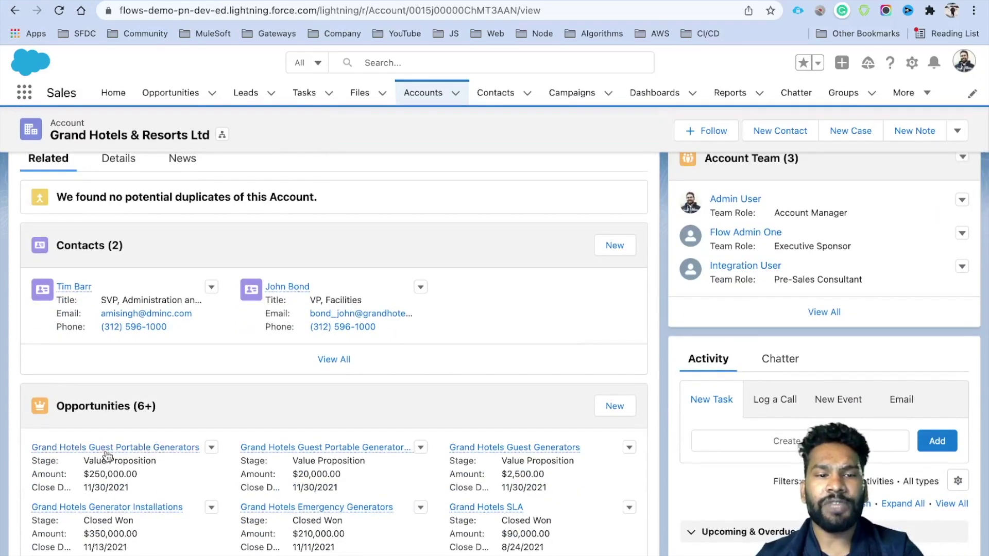
{"action": "mouse_move", "coordinate": [107, 455]}
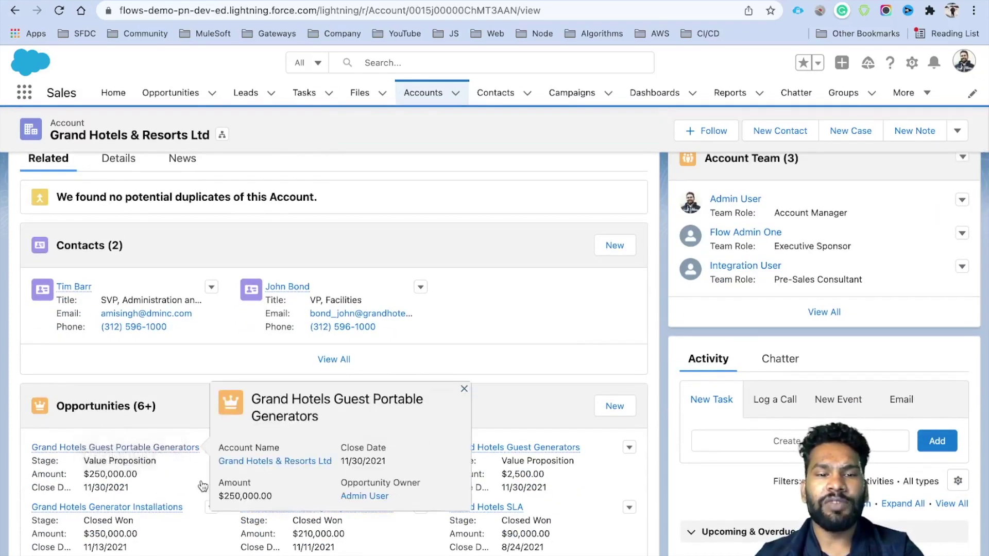
{"action": "scroll", "coordinate": [203, 486], "scroll_direction": "down", "scroll_amount": 2}
{"action": "mouse_move", "coordinate": [57, 454]}
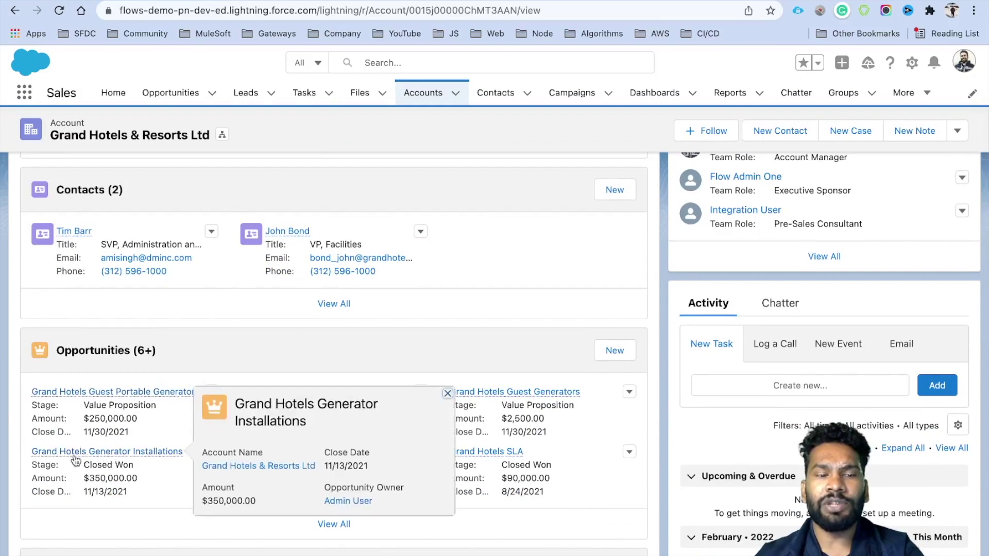
{"action": "left_click", "coordinate": [75, 459]}
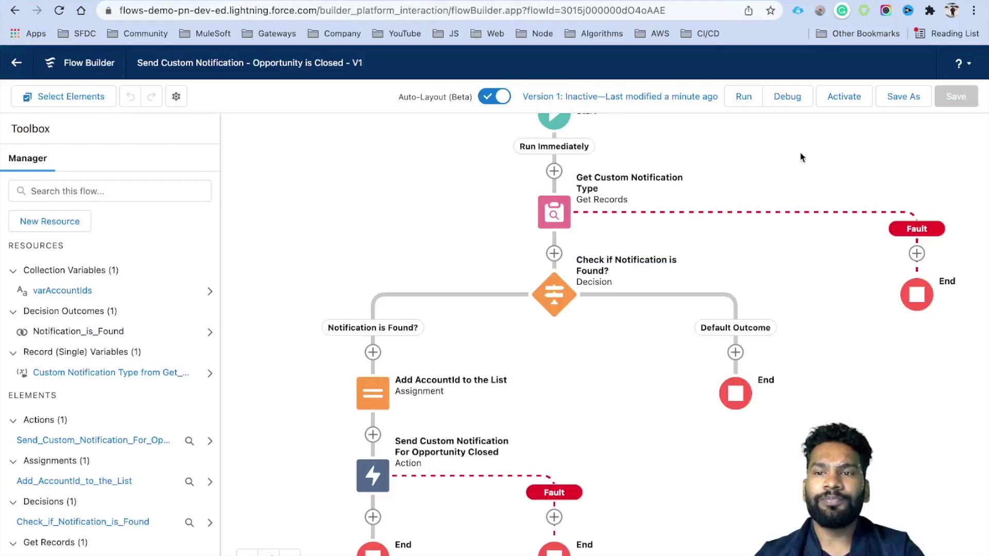
Switch to the flow and debug it as if the Grand Hotels Generator Installations opportunity were created, using the Run Immediately path
{"action": "left_click", "coordinate": [791, 95]}
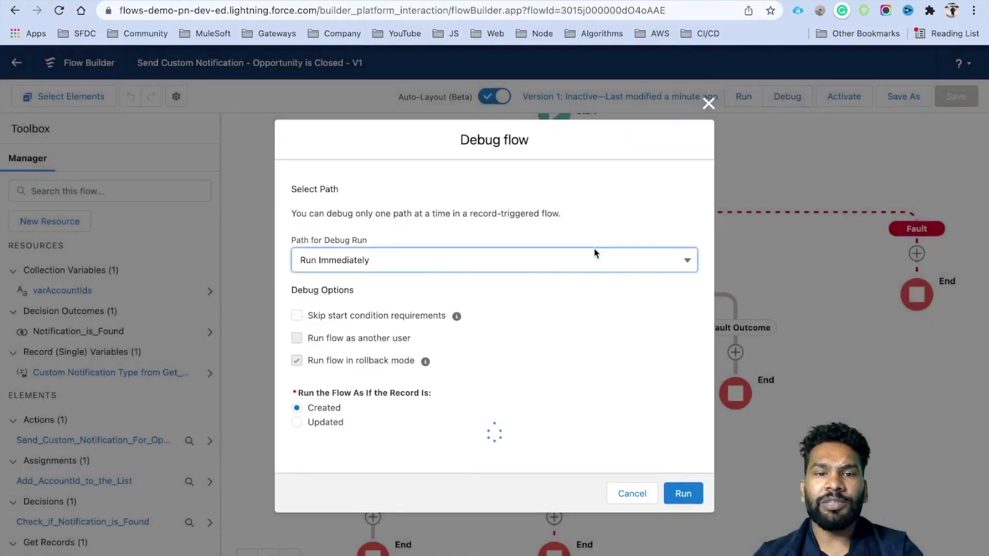
{"action": "double_click", "coordinate": [308, 366]}
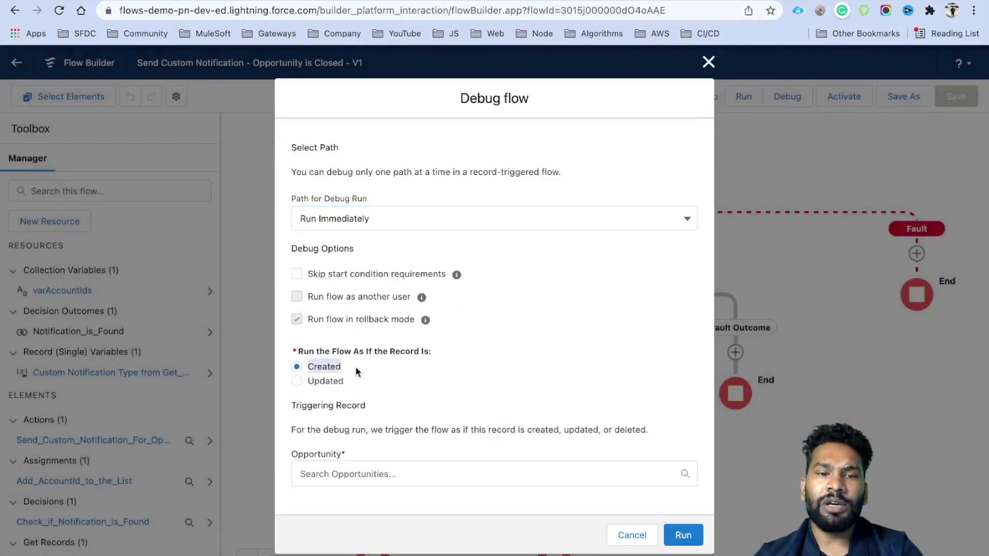
{"action": "scroll", "coordinate": [355, 366], "scroll_direction": "down", "scroll_amount": 1}
{"action": "left_click", "coordinate": [353, 467]}
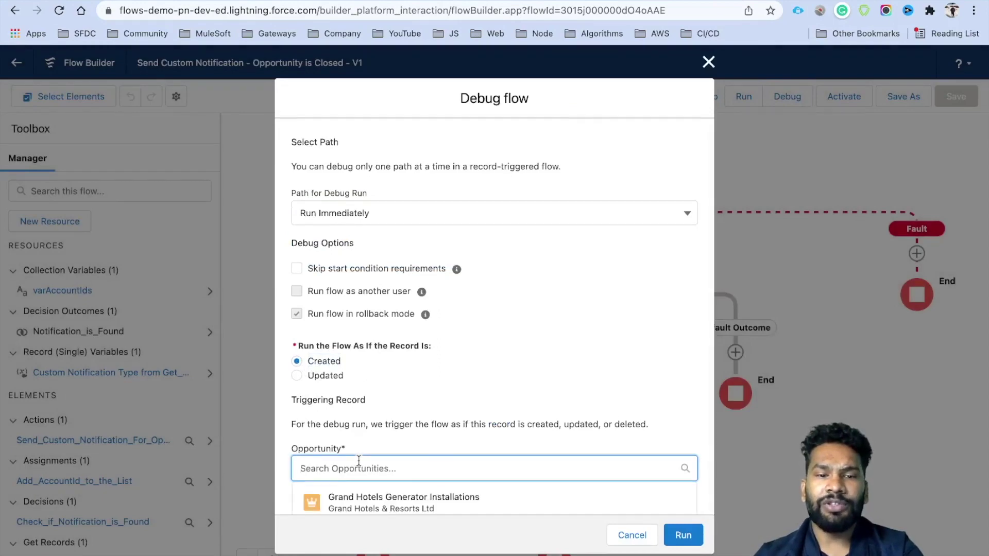
{"action": "scroll", "coordinate": [396, 412], "scroll_direction": "down", "scroll_amount": 3}
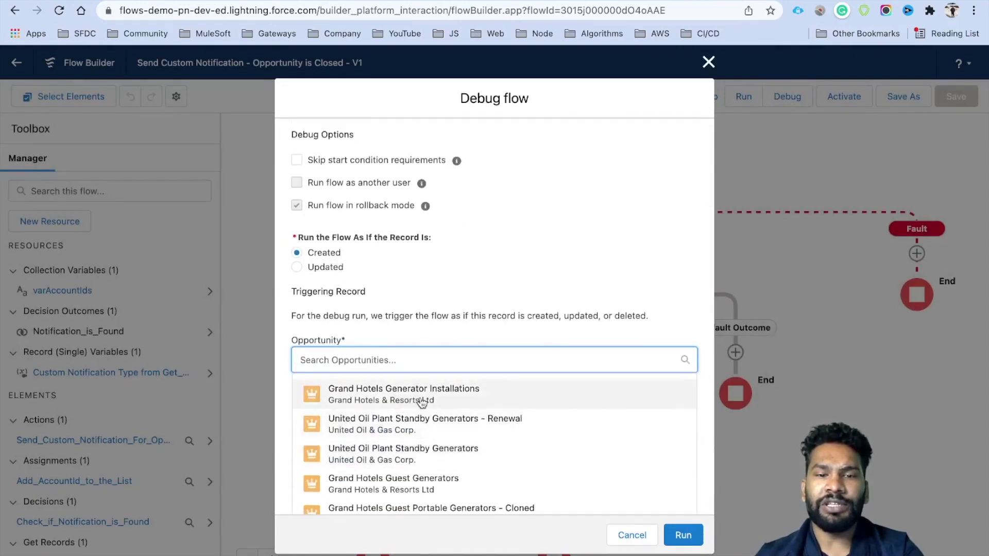
{"action": "left_click", "coordinate": [422, 402]}
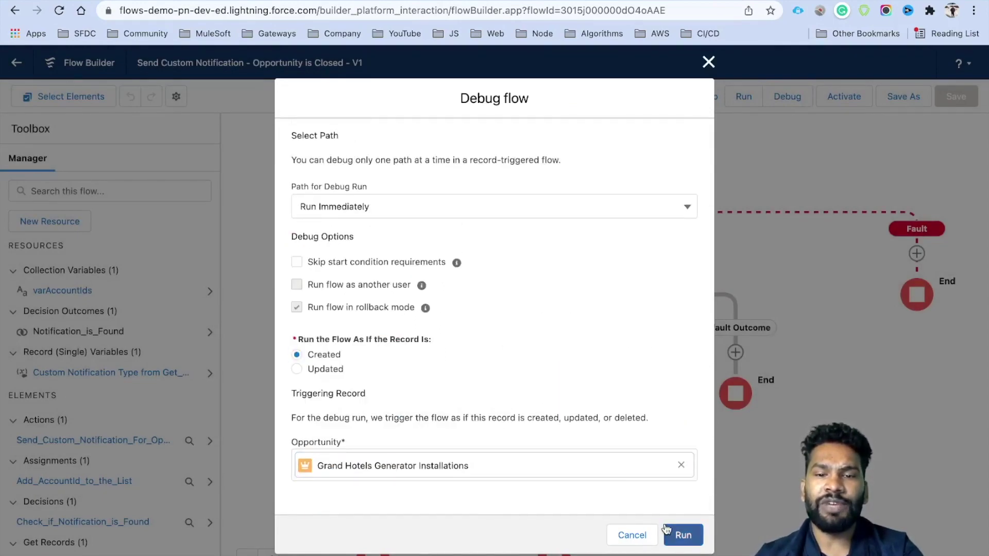
{"action": "left_click", "coordinate": [680, 534]}
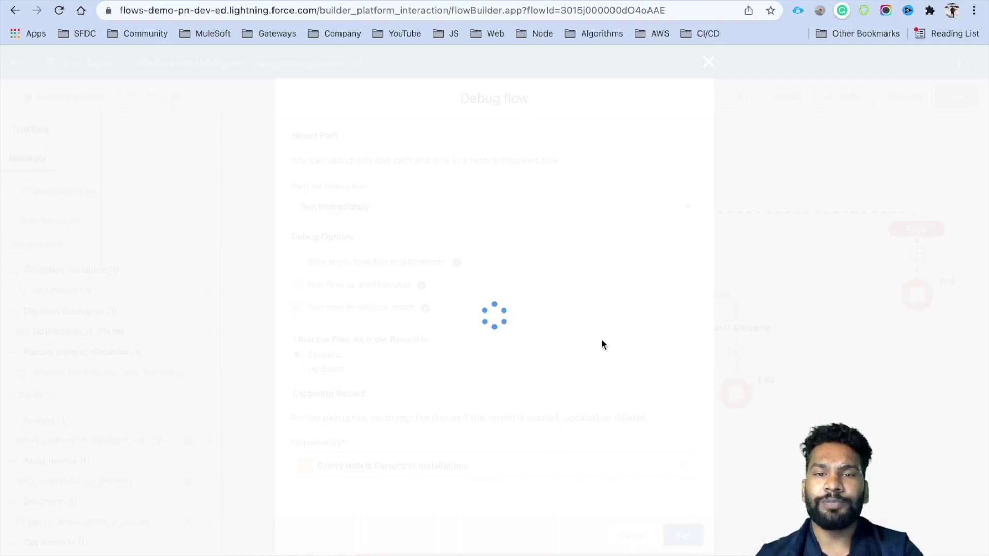
Examine the debug run's path and the Send Custom Notification details, comparing the error with the targetPageRef input
{"action": "scroll", "coordinate": [488, 252], "scroll_direction": "up", "scroll_amount": 1}
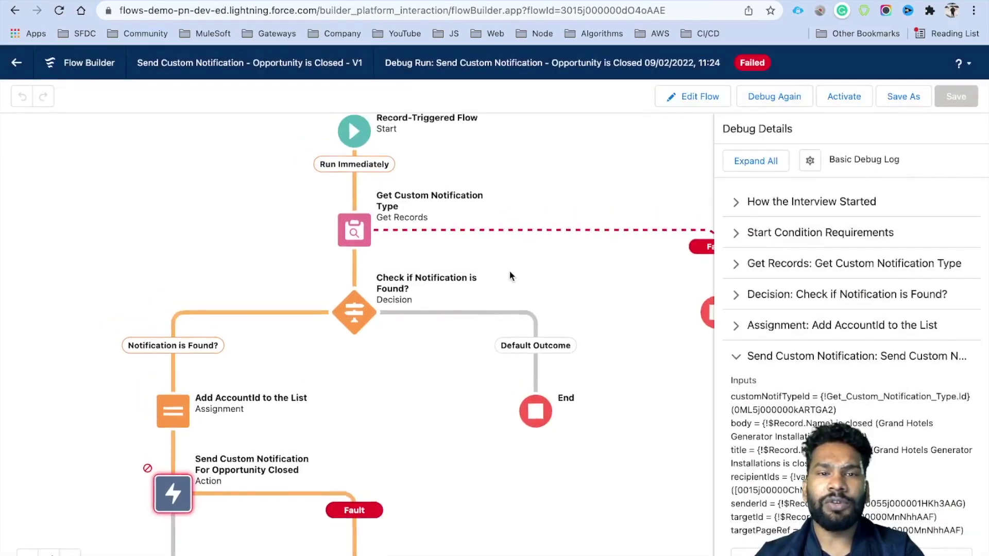
{"action": "scroll", "coordinate": [482, 247], "scroll_direction": "down", "scroll_amount": 2}
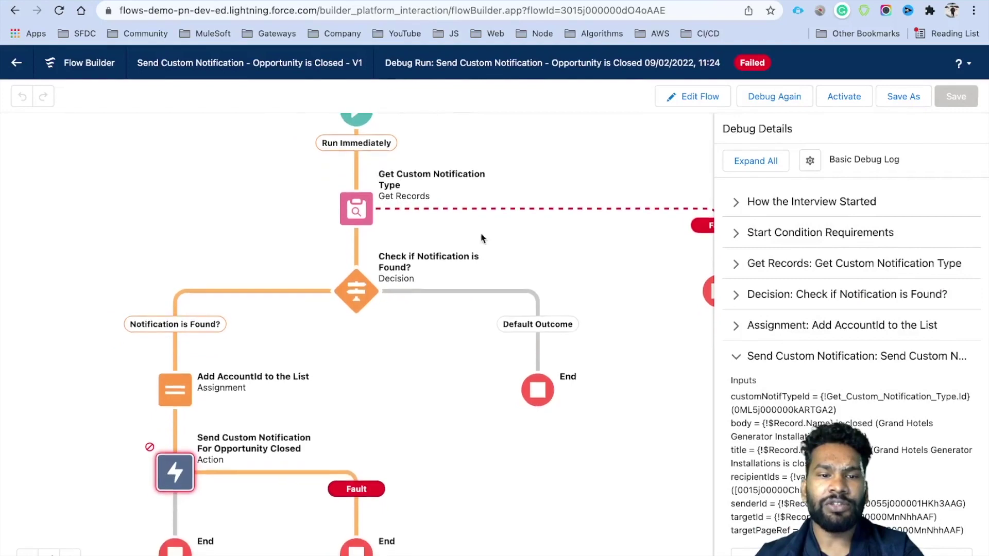
{"action": "scroll", "coordinate": [477, 254], "scroll_direction": "up", "scroll_amount": 2}
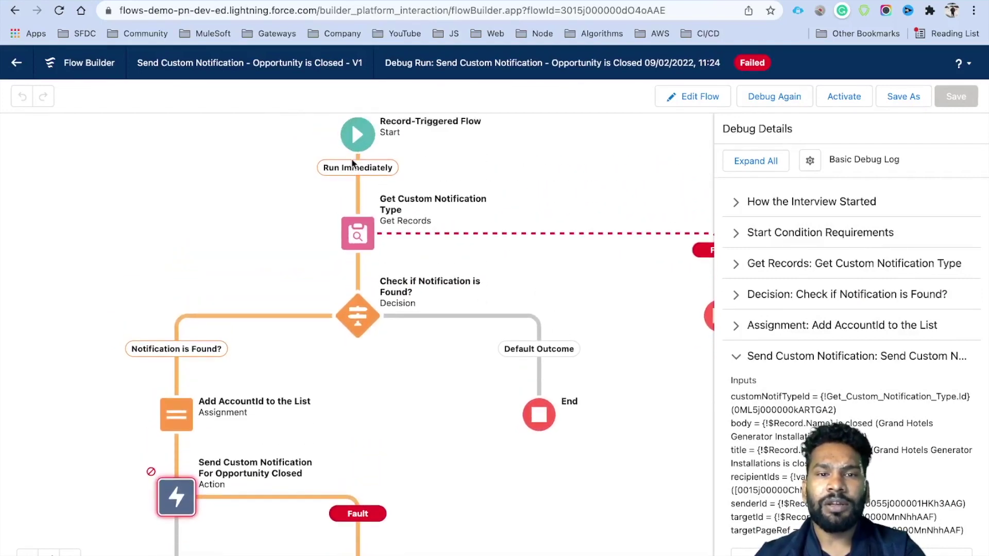
{"action": "scroll", "coordinate": [487, 267], "scroll_direction": "down", "scroll_amount": 3}
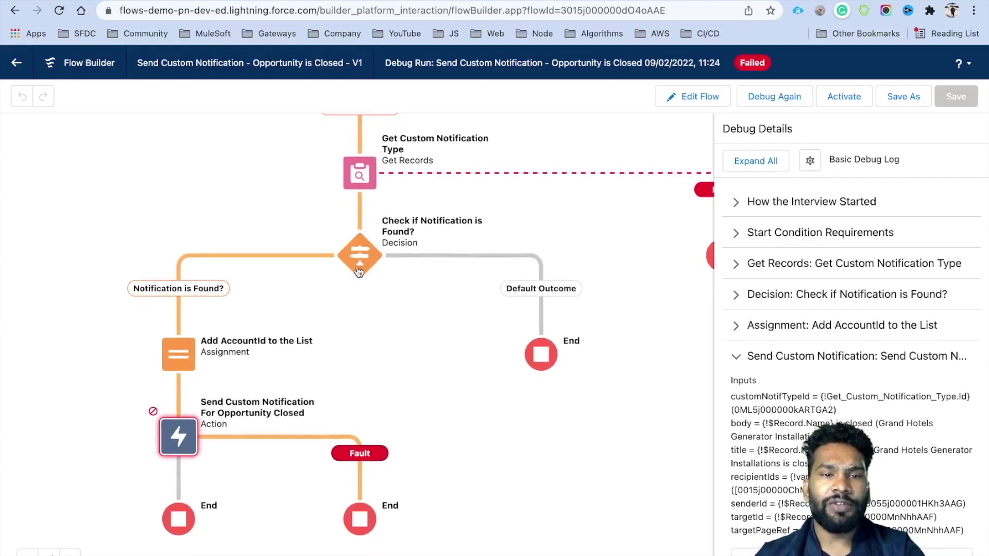
{"action": "scroll", "coordinate": [429, 393], "scroll_direction": "down", "scroll_amount": 3}
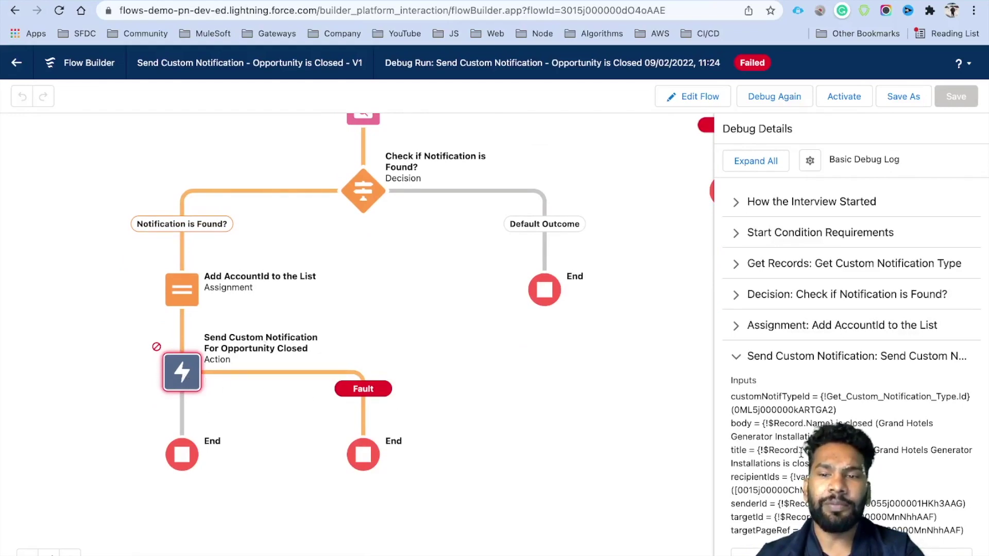
{"action": "scroll", "coordinate": [796, 448], "scroll_direction": "down", "scroll_amount": 3}
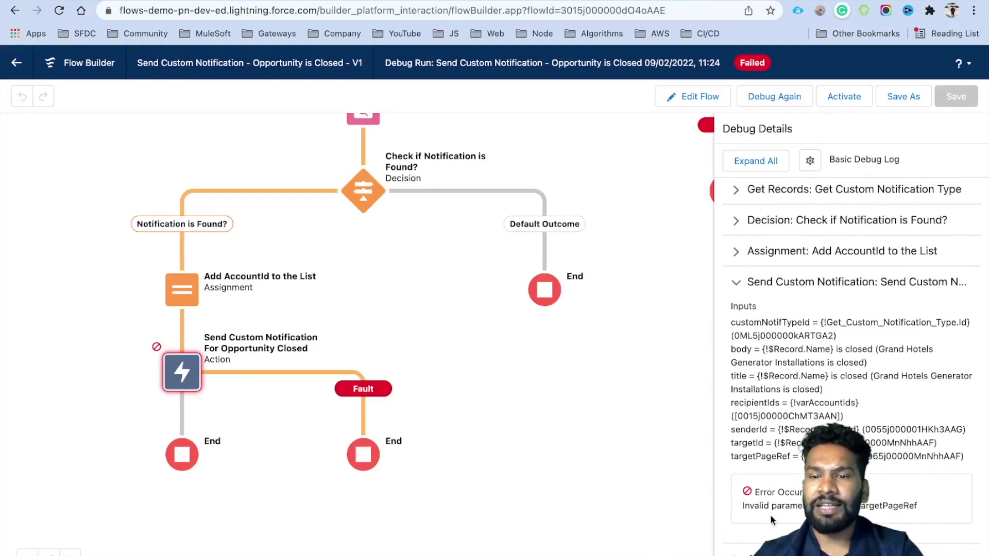
{"action": "left_click_drag", "start_coordinate": [756, 506], "coordinate": [904, 506]}
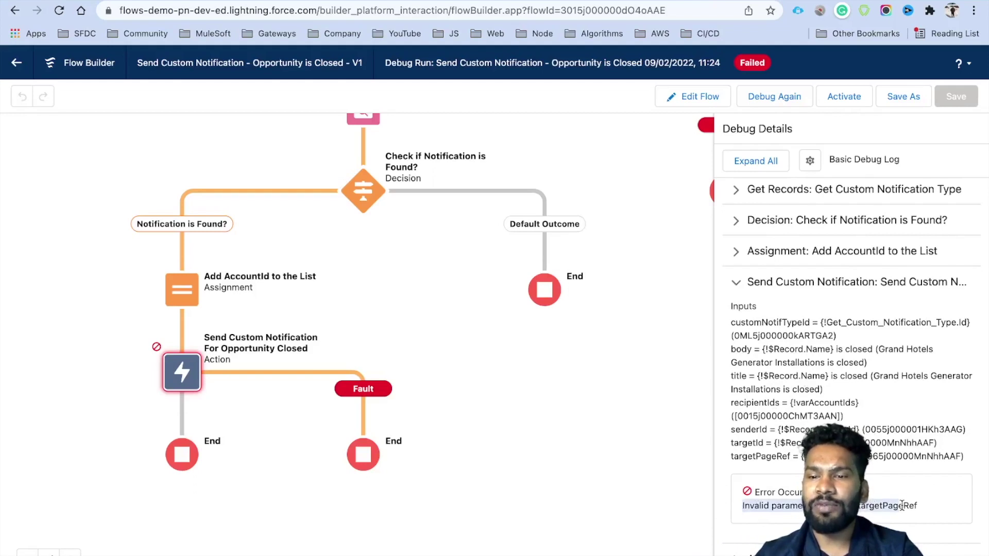
{"action": "left_click_drag", "start_coordinate": [961, 456], "coordinate": [886, 456]}
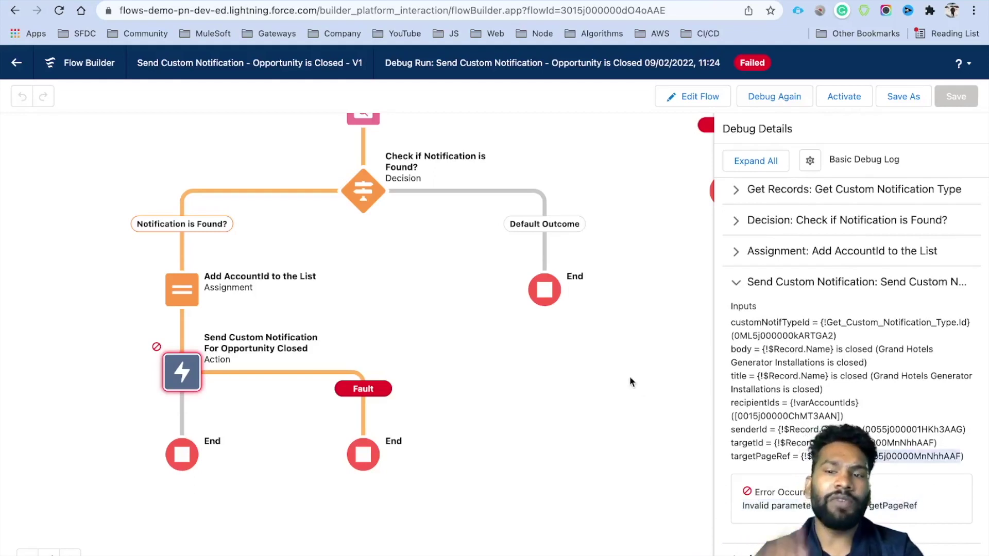
Exclude Target Page Reference from the Send Custom Notification For Opportunity Closed action and save the flow
{"action": "left_click", "coordinate": [178, 375]}
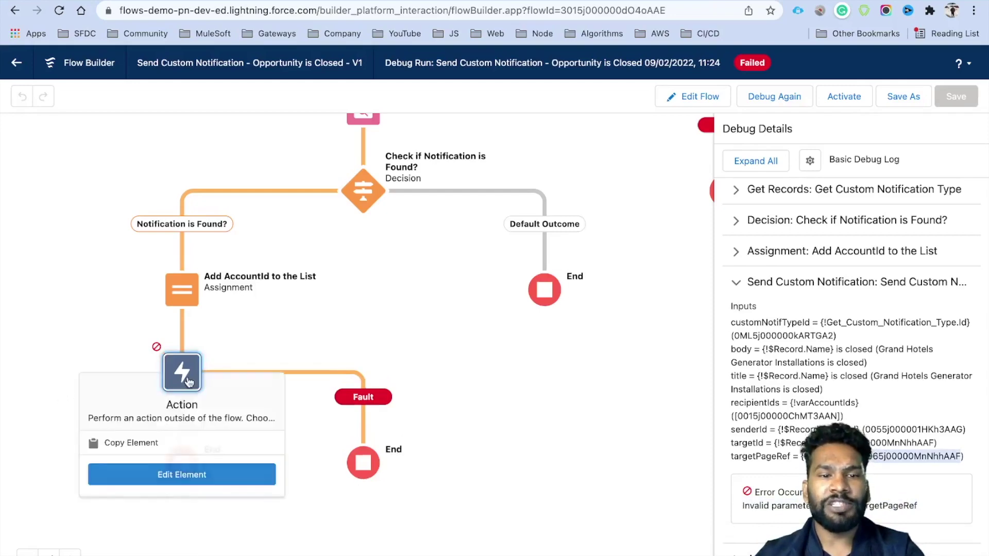
{"action": "left_click", "coordinate": [164, 476]}
{"action": "scroll", "coordinate": [415, 437], "scroll_direction": "down", "scroll_amount": 3}
{"action": "left_click", "coordinate": [742, 464]}
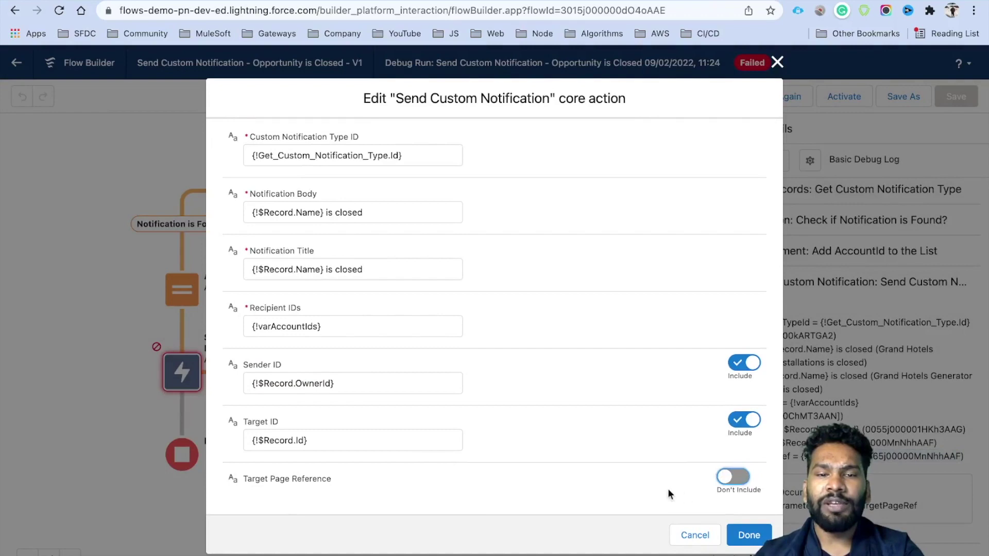
{"action": "left_click_drag", "start_coordinate": [333, 481], "coordinate": [245, 479]}
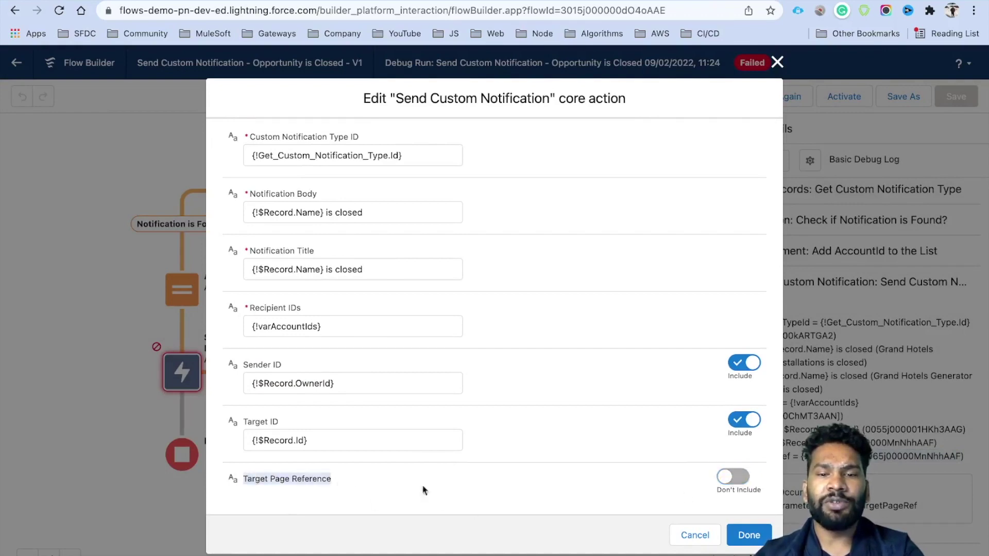
{"action": "left_click", "coordinate": [749, 536]}
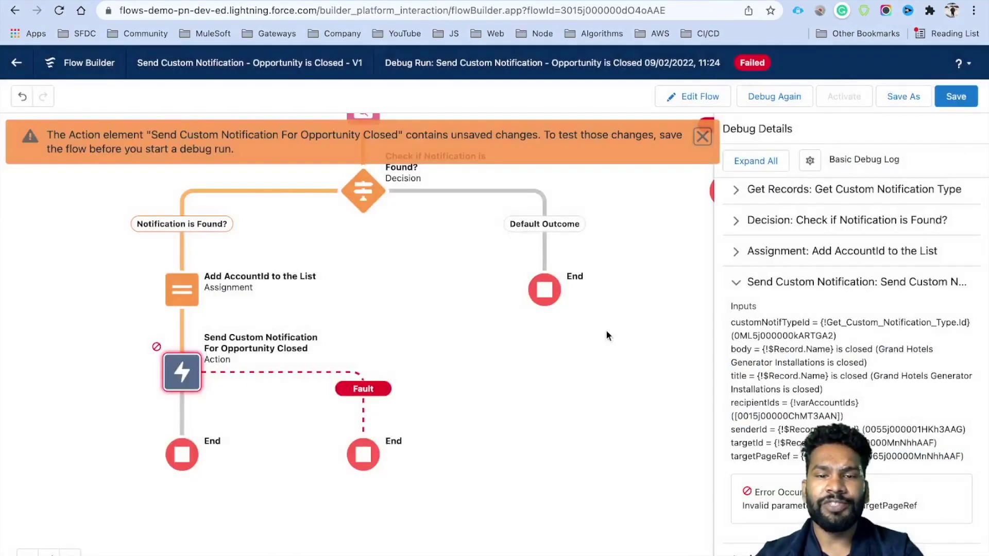
{"action": "left_click", "coordinate": [952, 100]}
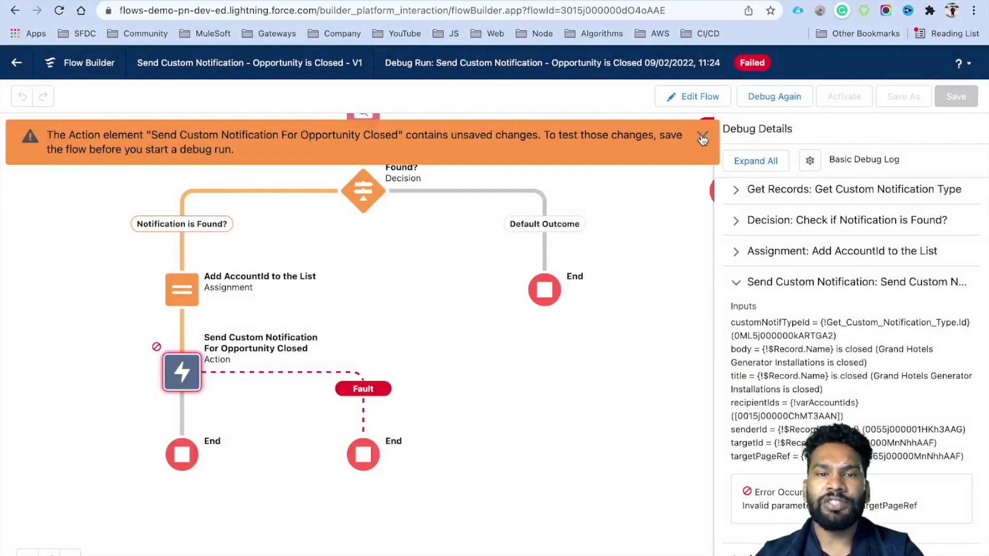
Debug the saved flow again with Grand Hotels Generator Installations as a created record and review the executed path
{"action": "left_click", "coordinate": [775, 99]}
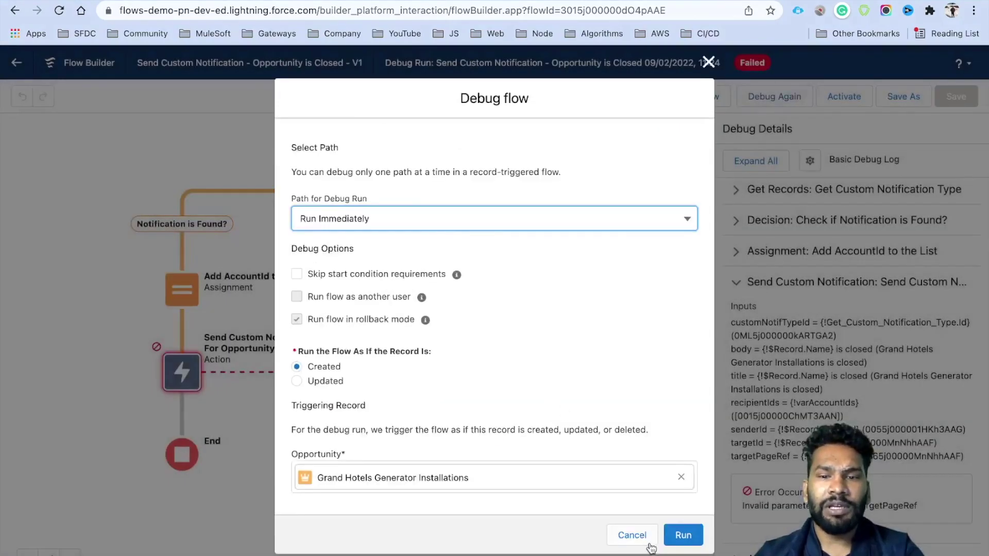
{"action": "left_click", "coordinate": [682, 535]}
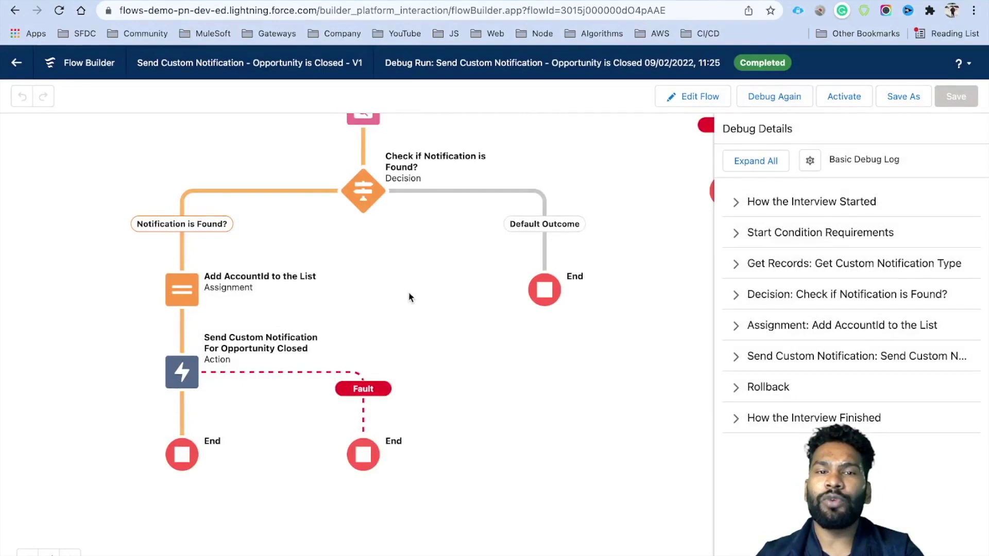
{"action": "scroll", "coordinate": [407, 268], "scroll_direction": "up", "scroll_amount": 2}
{"action": "left_click_drag", "start_coordinate": [407, 318], "coordinate": [406, 390]}
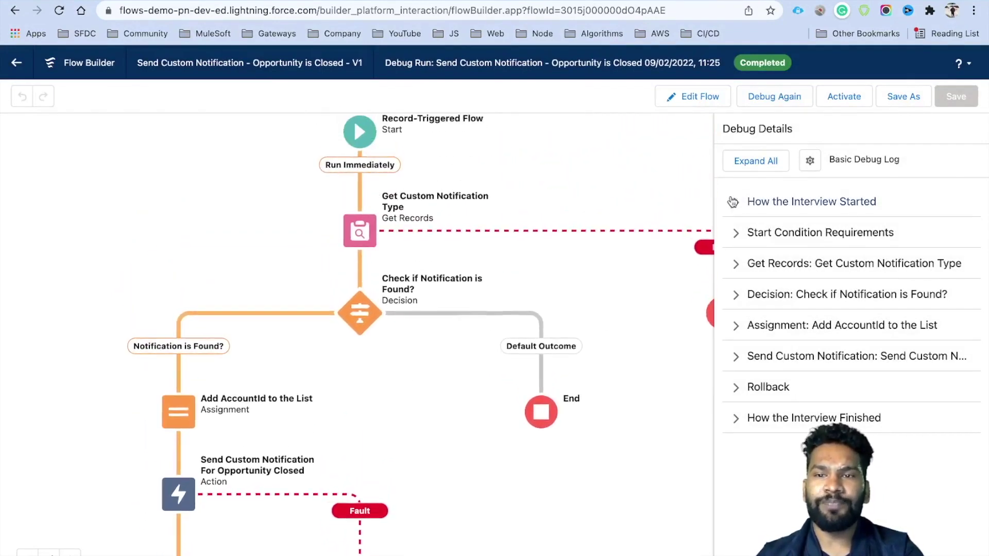
Set up another debug run as if the record is updated, with United Oil Plant Standby Generators - Renewal as the triggering opportunity
{"action": "left_click", "coordinate": [780, 103]}
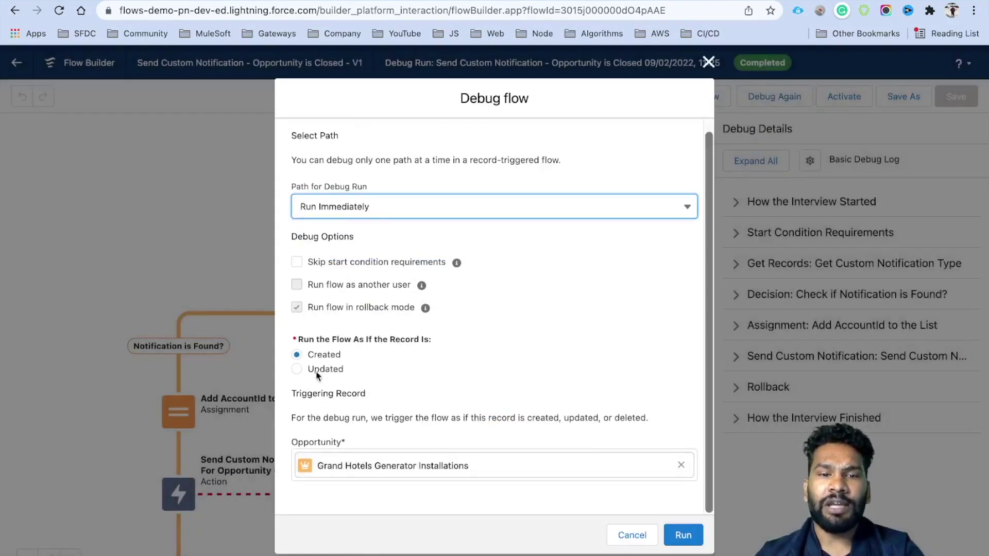
{"action": "left_click", "coordinate": [320, 371]}
{"action": "scroll", "coordinate": [489, 355], "scroll_direction": "down", "scroll_amount": 5}
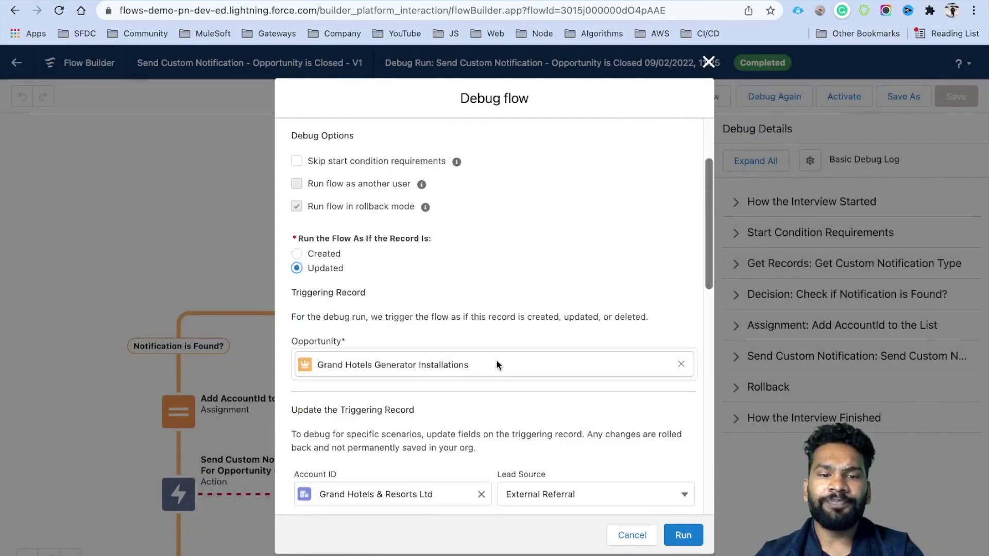
{"action": "left_click", "coordinate": [681, 334]}
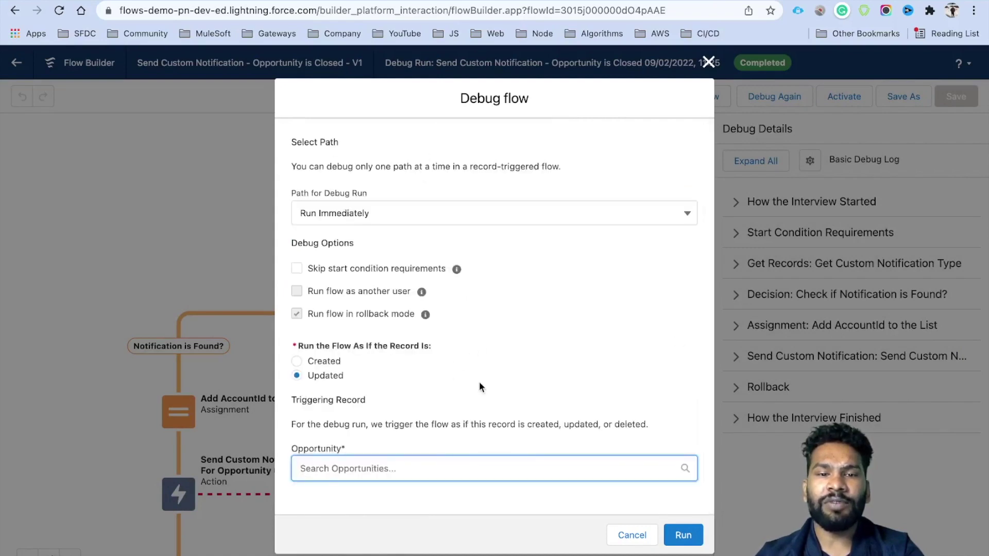
{"action": "scroll", "coordinate": [479, 387], "scroll_direction": "down", "scroll_amount": 5}
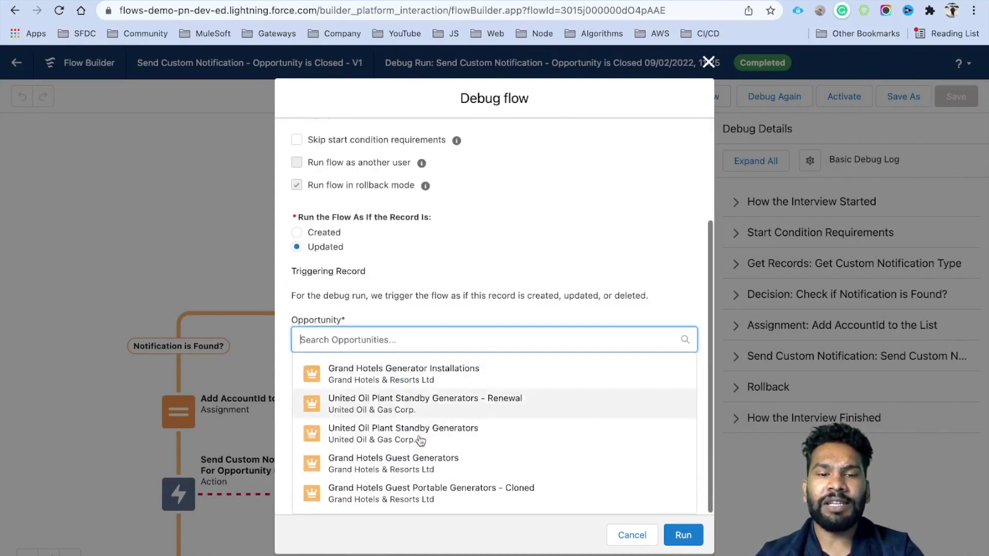
{"action": "left_click", "coordinate": [449, 404]}
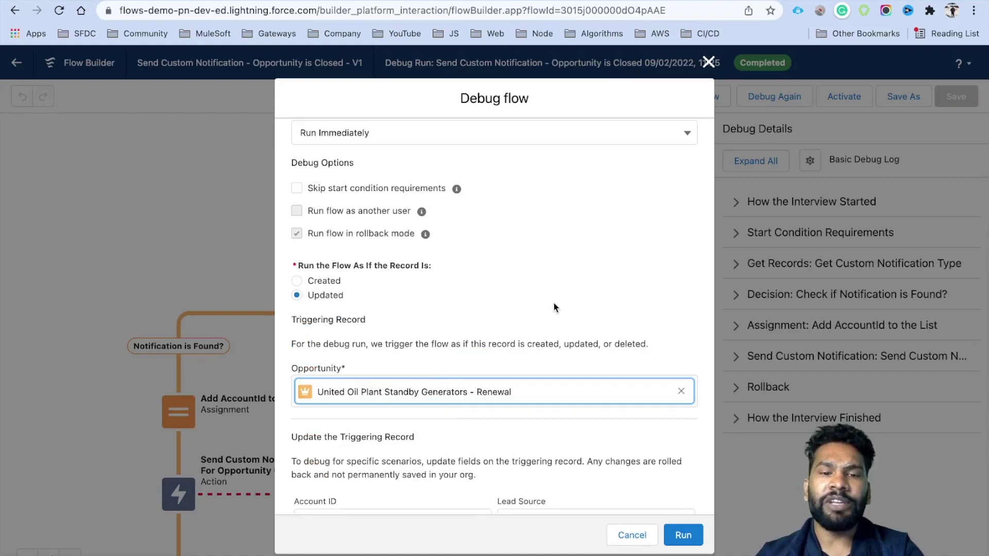
Set the triggering opportunity's Stage to Closed Won for the debug scenario and run it
{"action": "scroll", "coordinate": [555, 307], "scroll_direction": "down", "scroll_amount": 5}
{"action": "scroll", "coordinate": [554, 307], "scroll_direction": "down", "scroll_amount": 5}
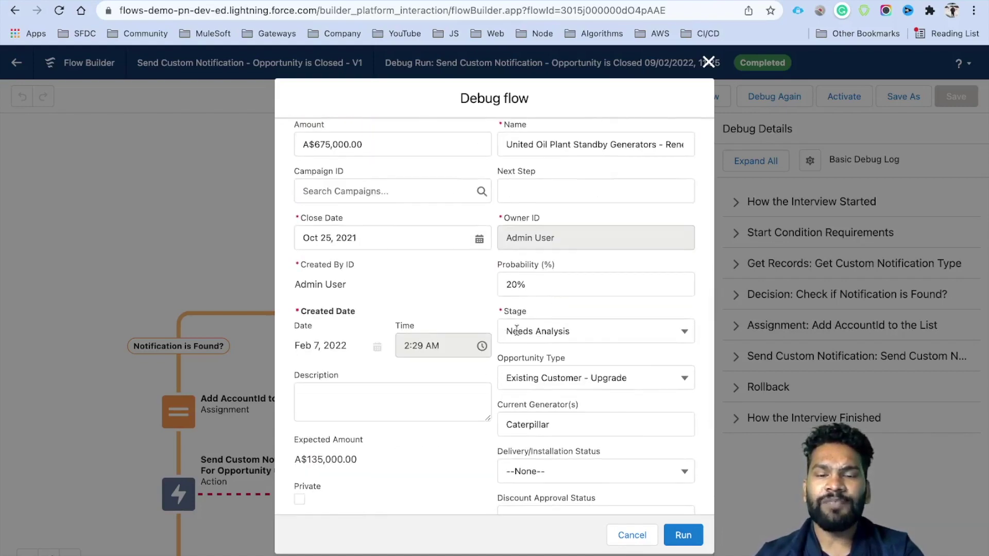
{"action": "left_click", "coordinate": [579, 330]}
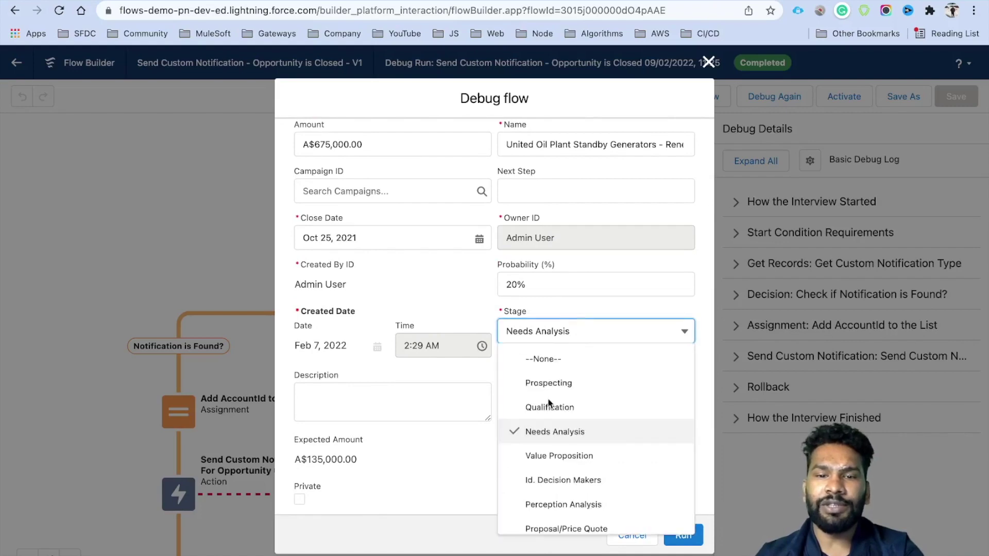
{"action": "scroll", "coordinate": [548, 500], "scroll_direction": "down", "scroll_amount": 2}
{"action": "left_click", "coordinate": [550, 509]}
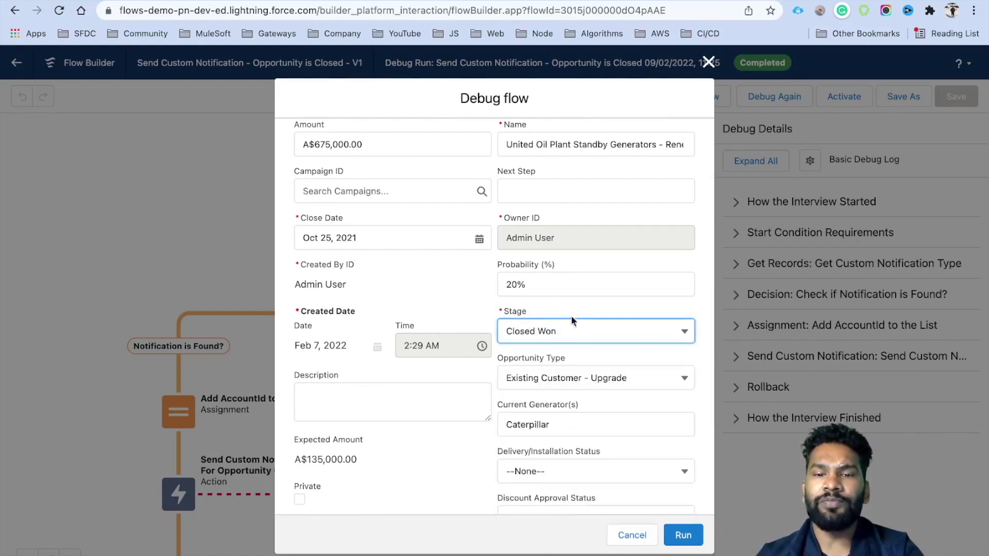
{"action": "left_click", "coordinate": [690, 531]}
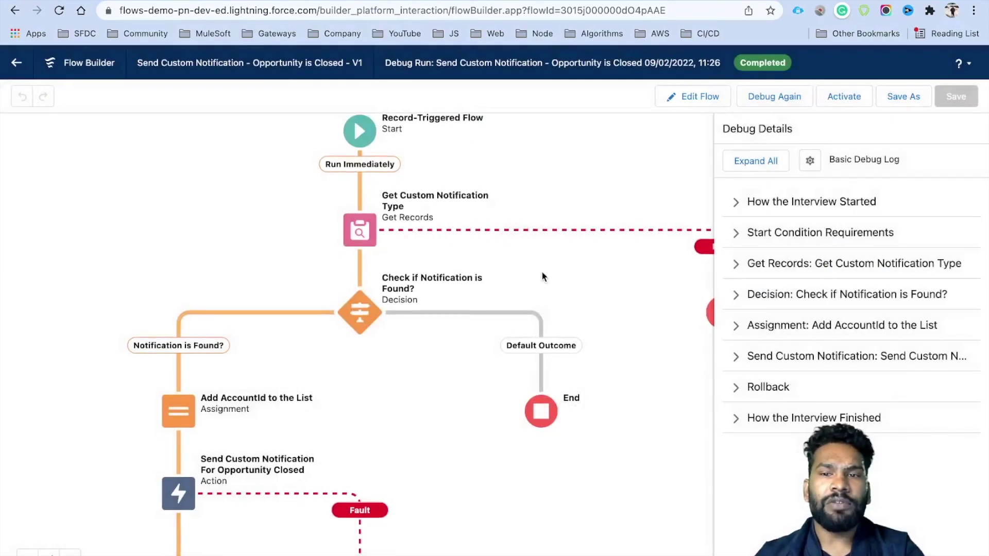
Activate the Send Custom Notification - Opportunity is Closed flow and return from the debug run to editing
{"action": "left_click_drag", "start_coordinate": [542, 271], "coordinate": [542, 298]}
{"action": "scroll", "coordinate": [542, 297], "scroll_direction": "down", "scroll_amount": 3}
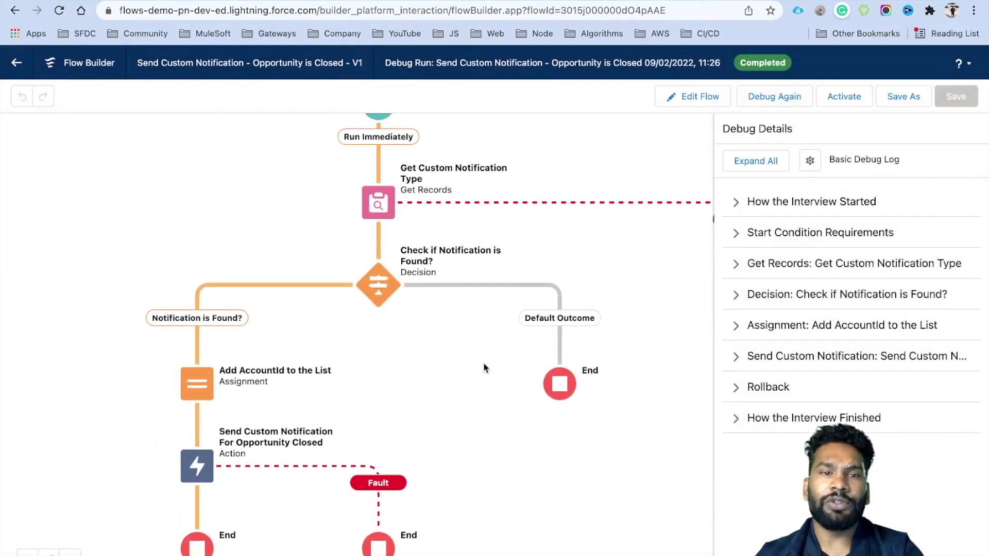
{"action": "scroll", "coordinate": [483, 368], "scroll_direction": "up", "scroll_amount": 2}
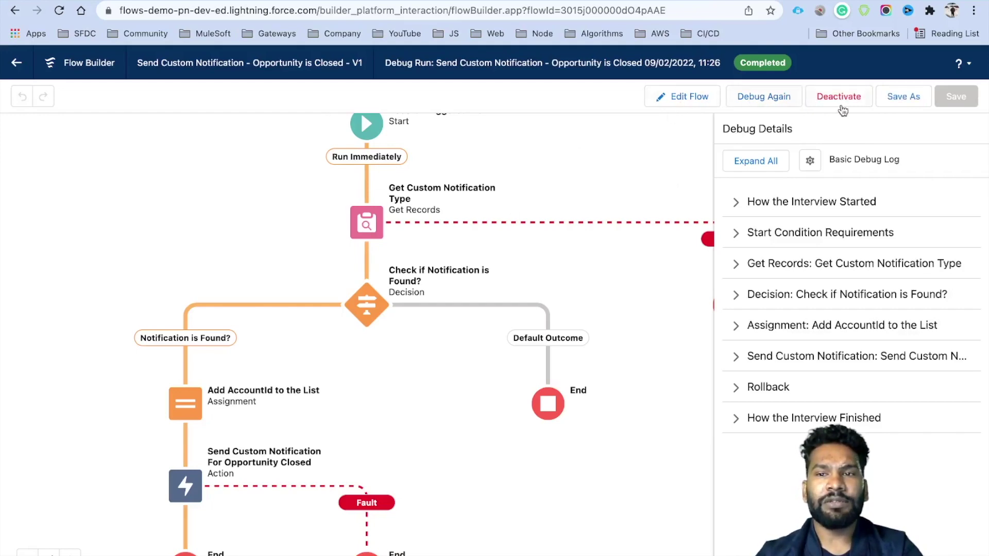
{"action": "left_click", "coordinate": [704, 104]}
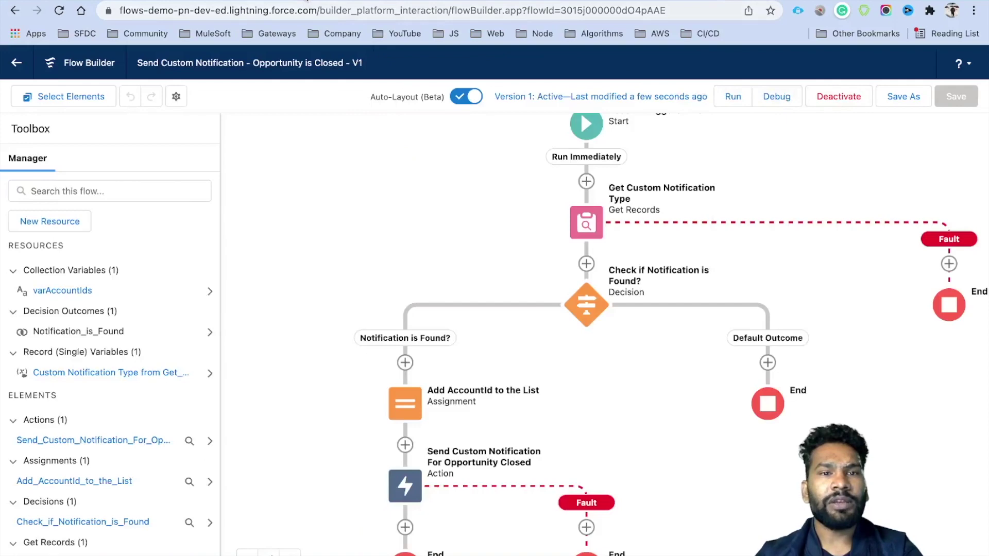
Switch to the Grand Hotels Generator Installations opportunity and make Negotiation/Review its current stage
{"action": "left_click", "coordinate": [309, 1]}
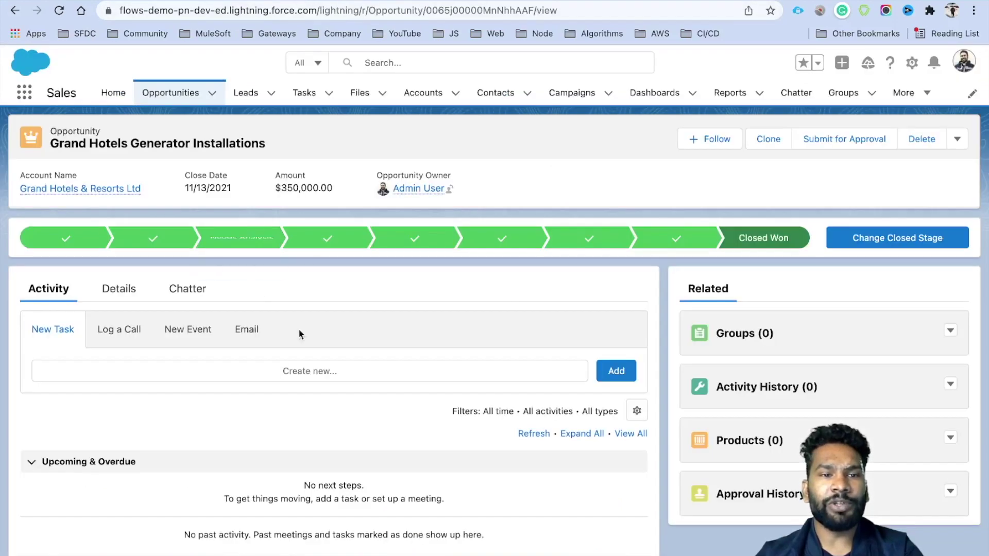
{"action": "left_click", "coordinate": [676, 238]}
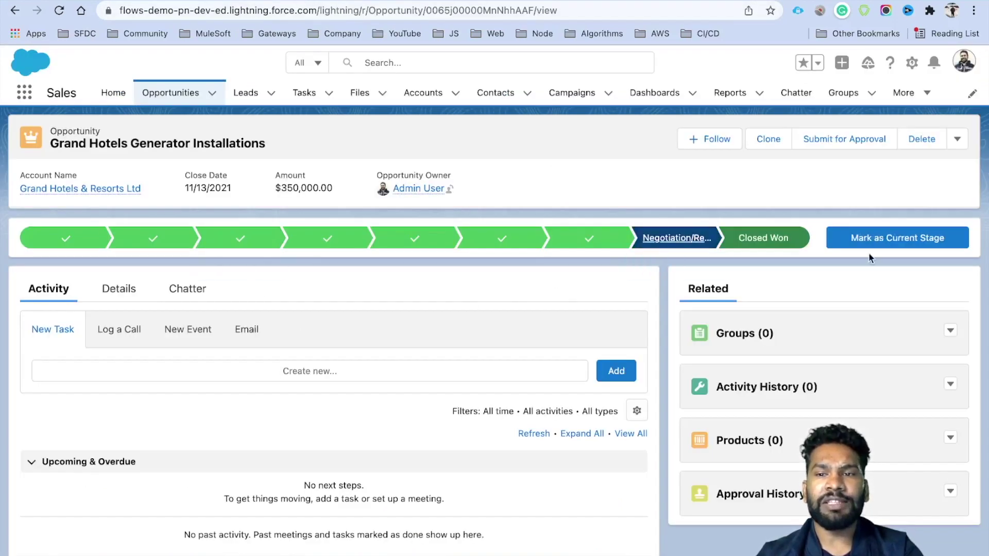
{"action": "left_click", "coordinate": [885, 245]}
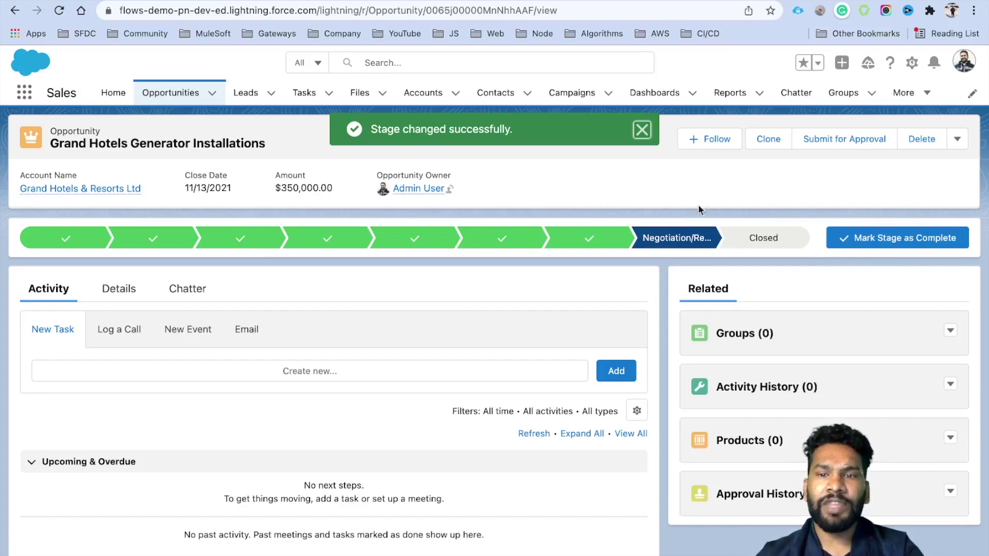
Close the Grand Hotels Generator Installations opportunity with the stage Closed Won and save it
{"action": "left_click", "coordinate": [749, 244]}
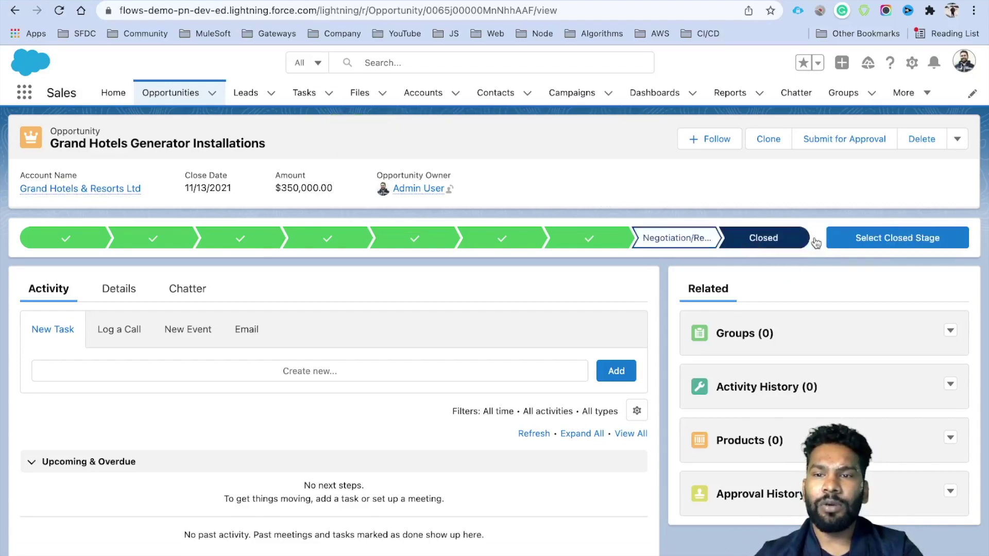
{"action": "left_click", "coordinate": [874, 237]}
{"action": "left_click", "coordinate": [371, 338]}
{"action": "left_click", "coordinate": [681, 382]}
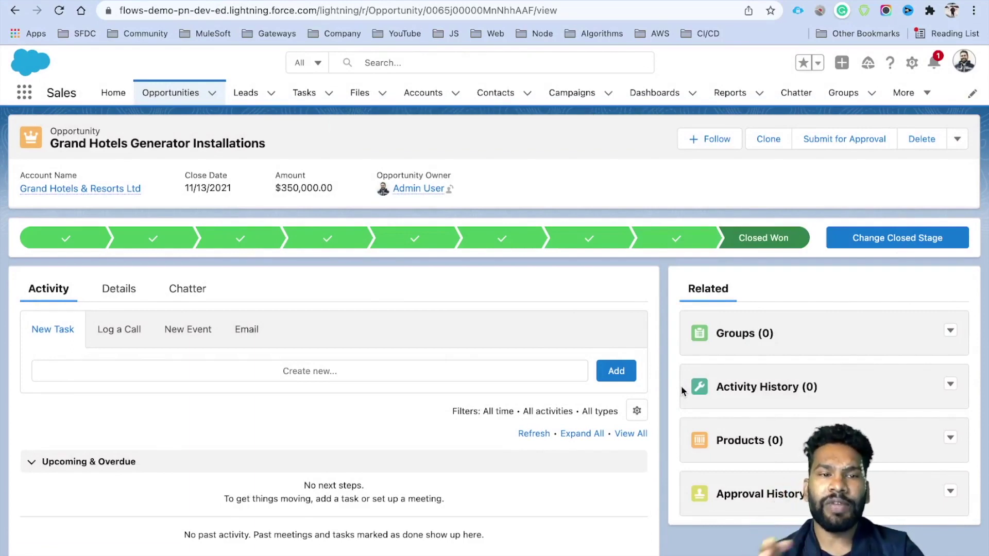
Check the notifications for the closed opportunity, then from the Accounts list open the newest notification to reach its record
{"action": "left_click", "coordinate": [935, 63]}
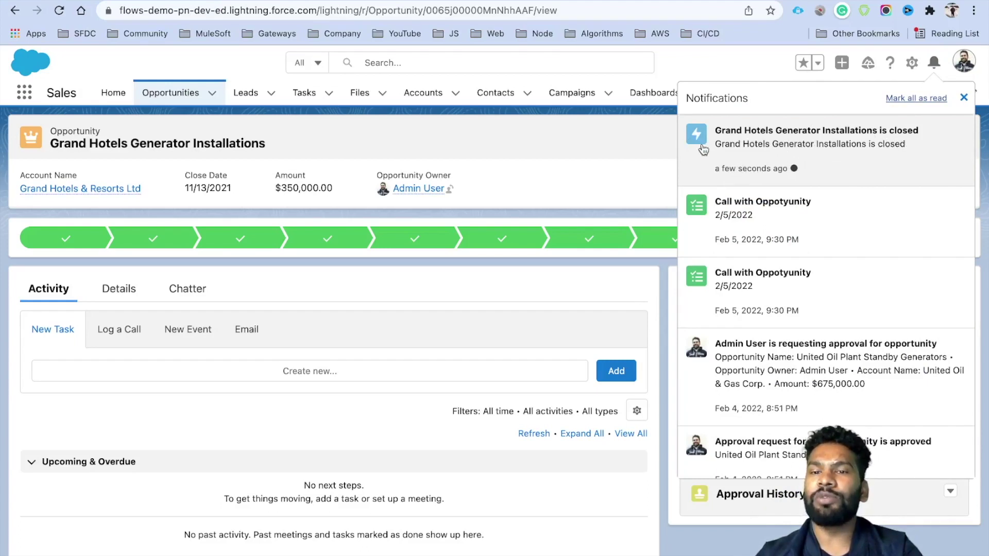
{"action": "left_click", "coordinate": [585, 163]}
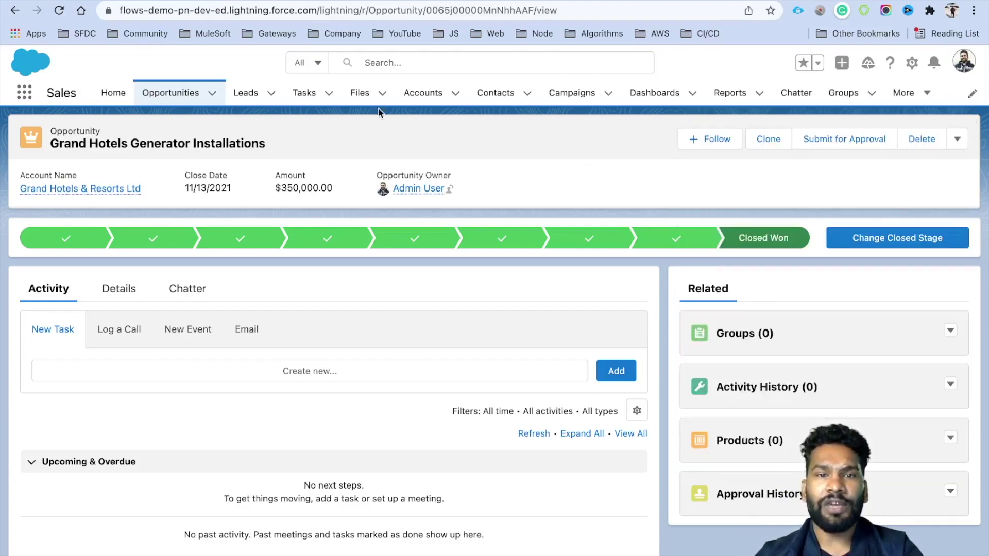
{"action": "left_click", "coordinate": [423, 102]}
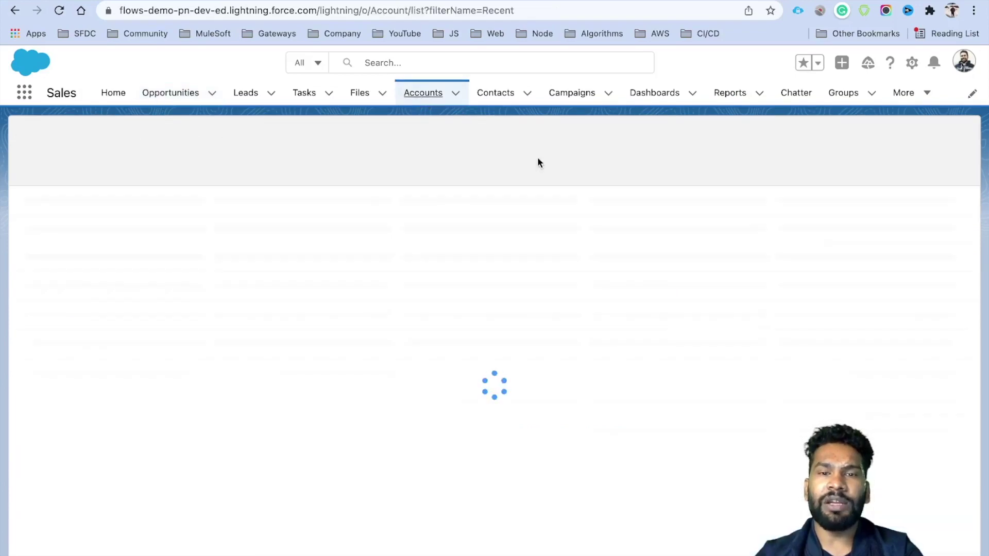
{"action": "left_click", "coordinate": [936, 63]}
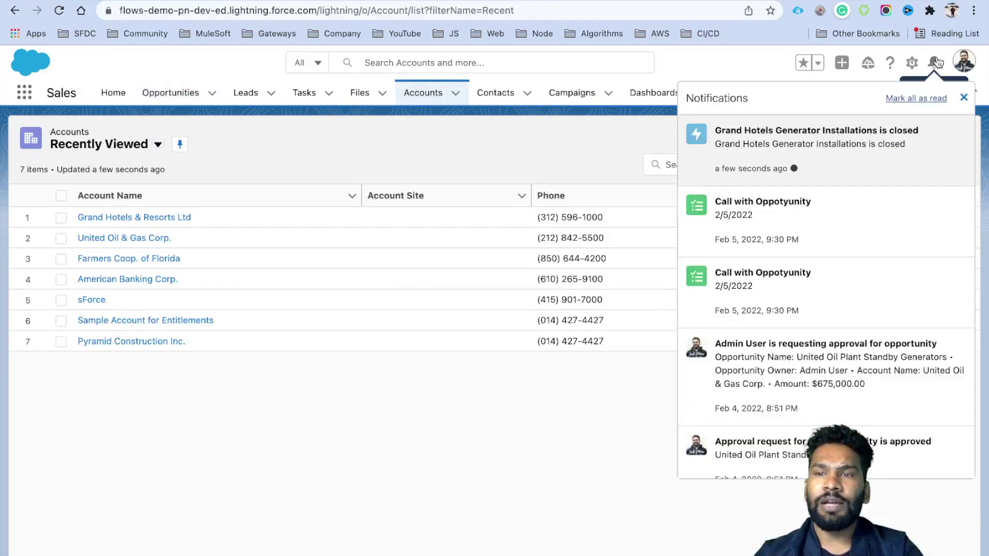
{"action": "left_click", "coordinate": [799, 142]}
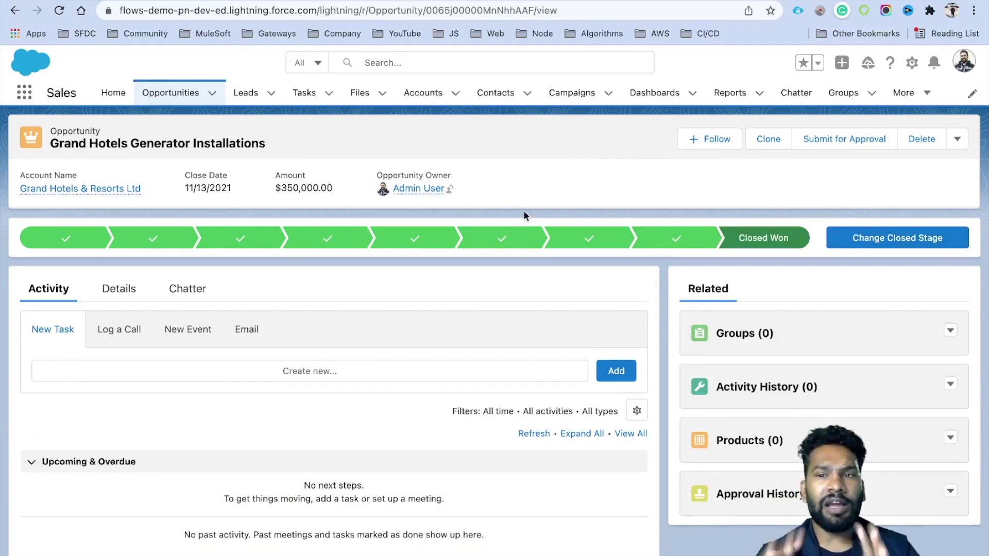
Clone the opportunity as Grand Hotels Generator Installations - Renewal with stage Closed Won, save it, and check the notifications
{"action": "left_click", "coordinate": [769, 139]}
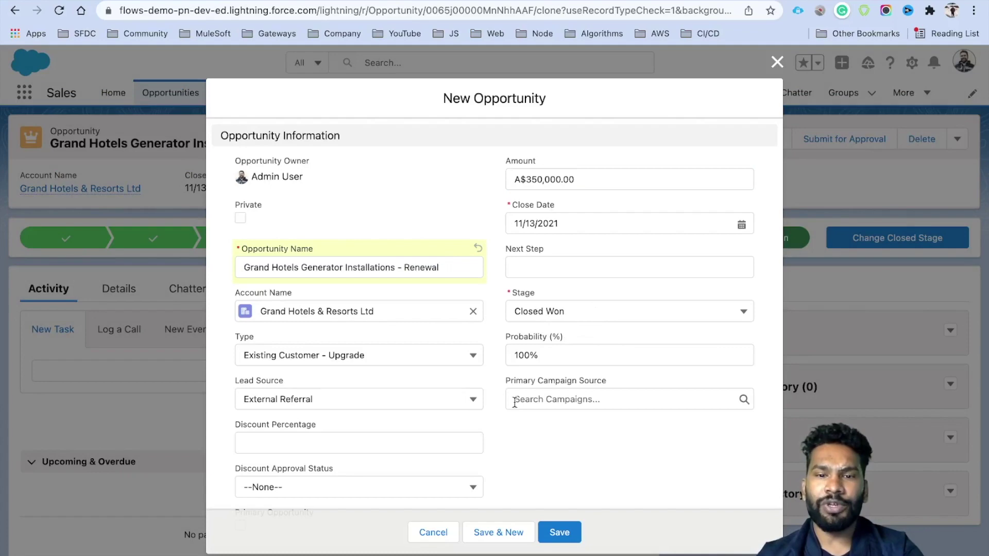
{"action": "left_click", "coordinate": [566, 536]}
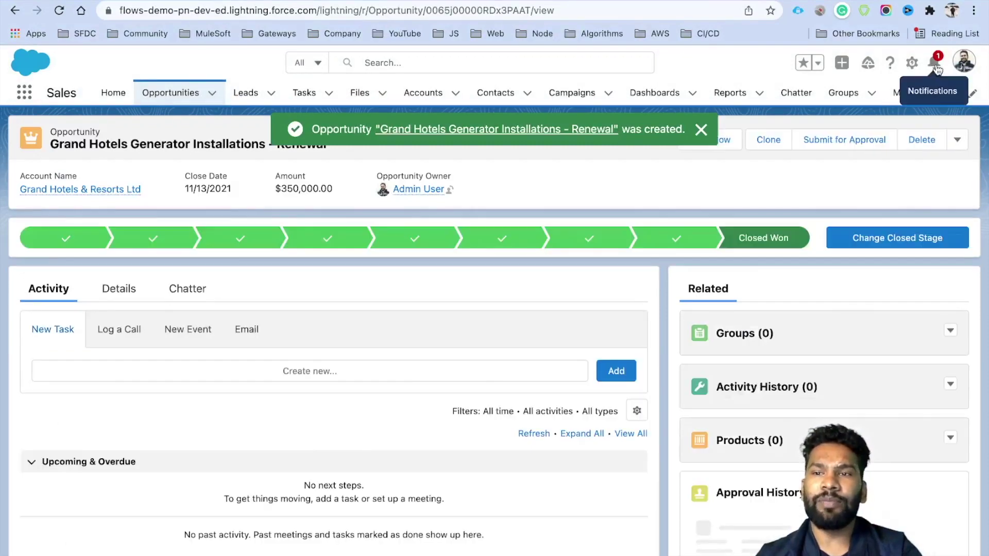
{"action": "left_click", "coordinate": [935, 66]}
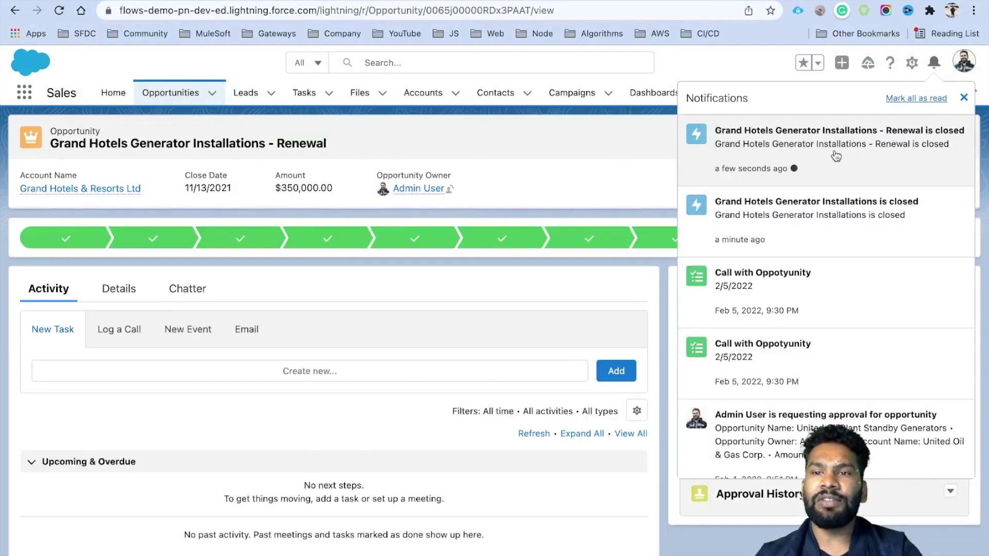